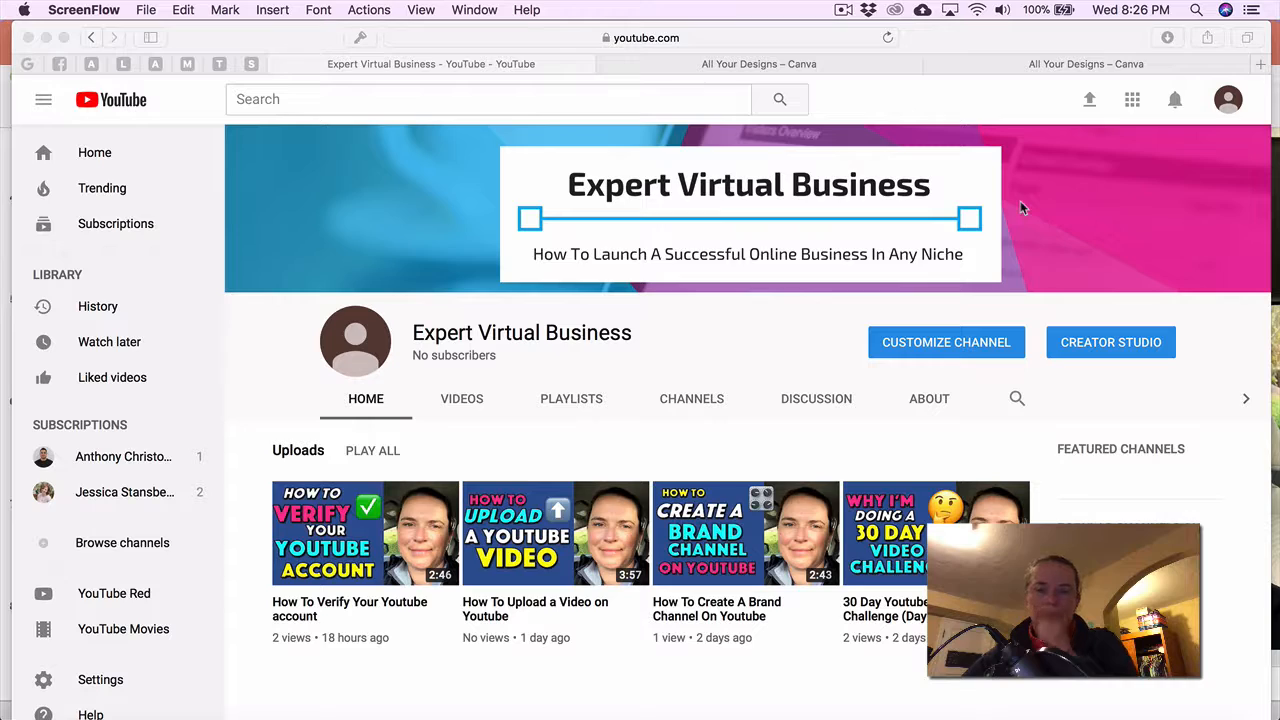
Switch from the YouTube channel page to the 'All Your Designs – Canva' browser tab.
left_click(791, 66)
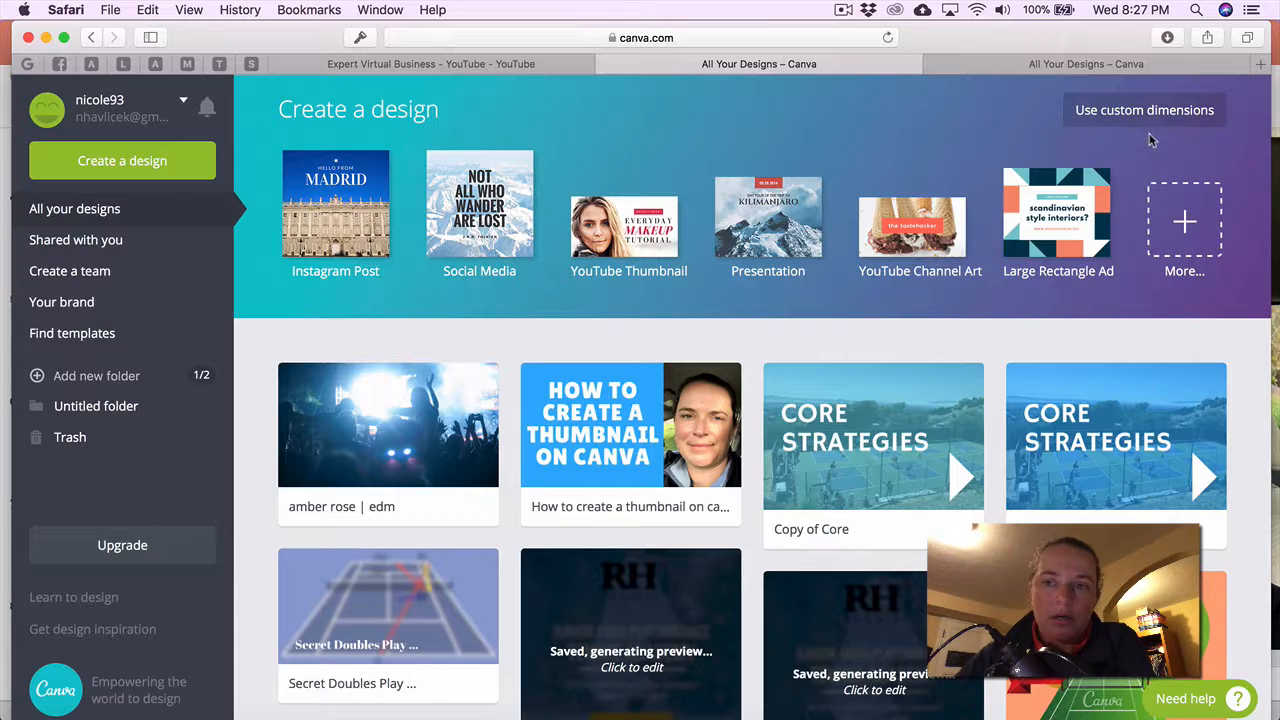
Create a new YouTube Channel Art design (2560 × 1440 px) from the full design-type catalogue.
left_click(1184, 222)
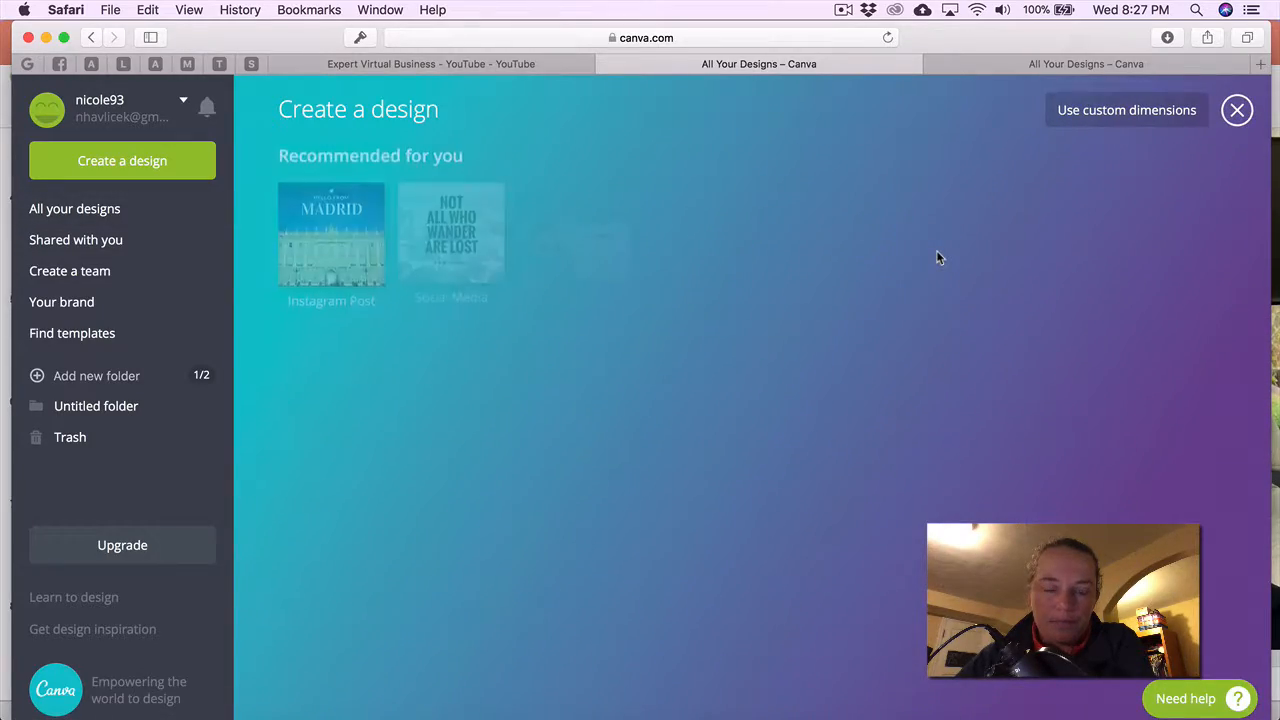
scroll(937, 257, "down", 8)
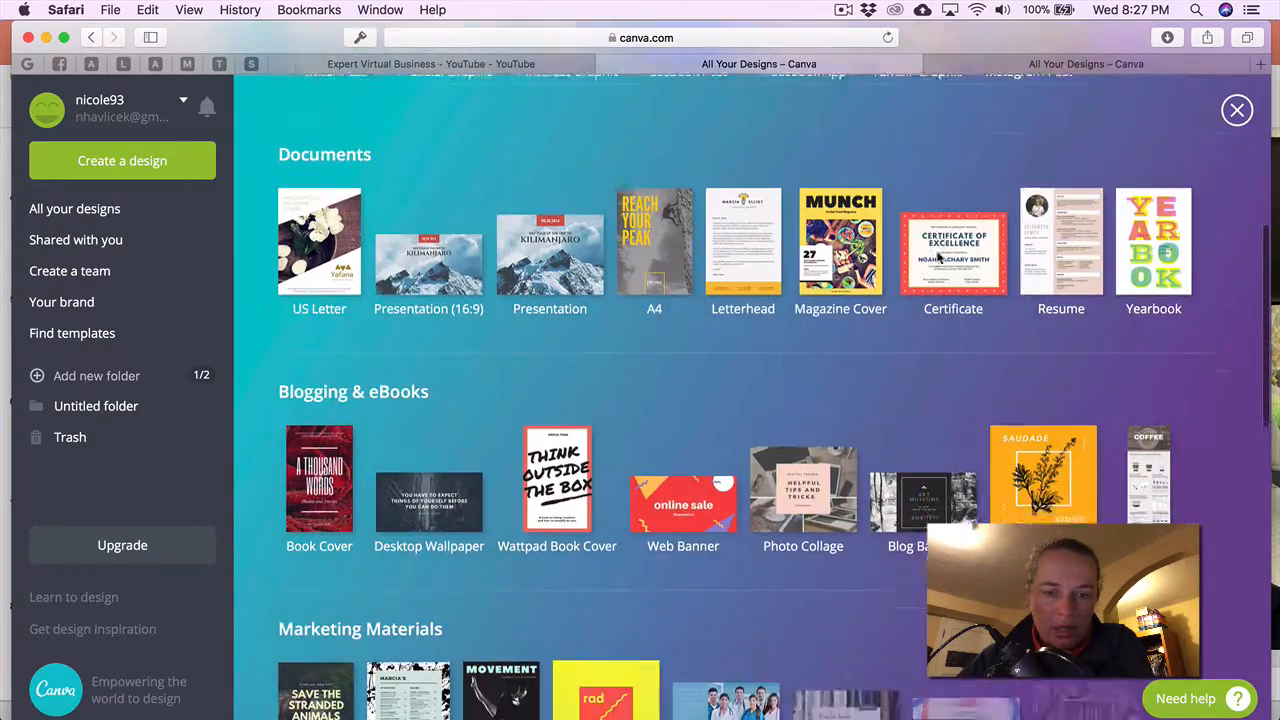
scroll(937, 257, "down", 10)
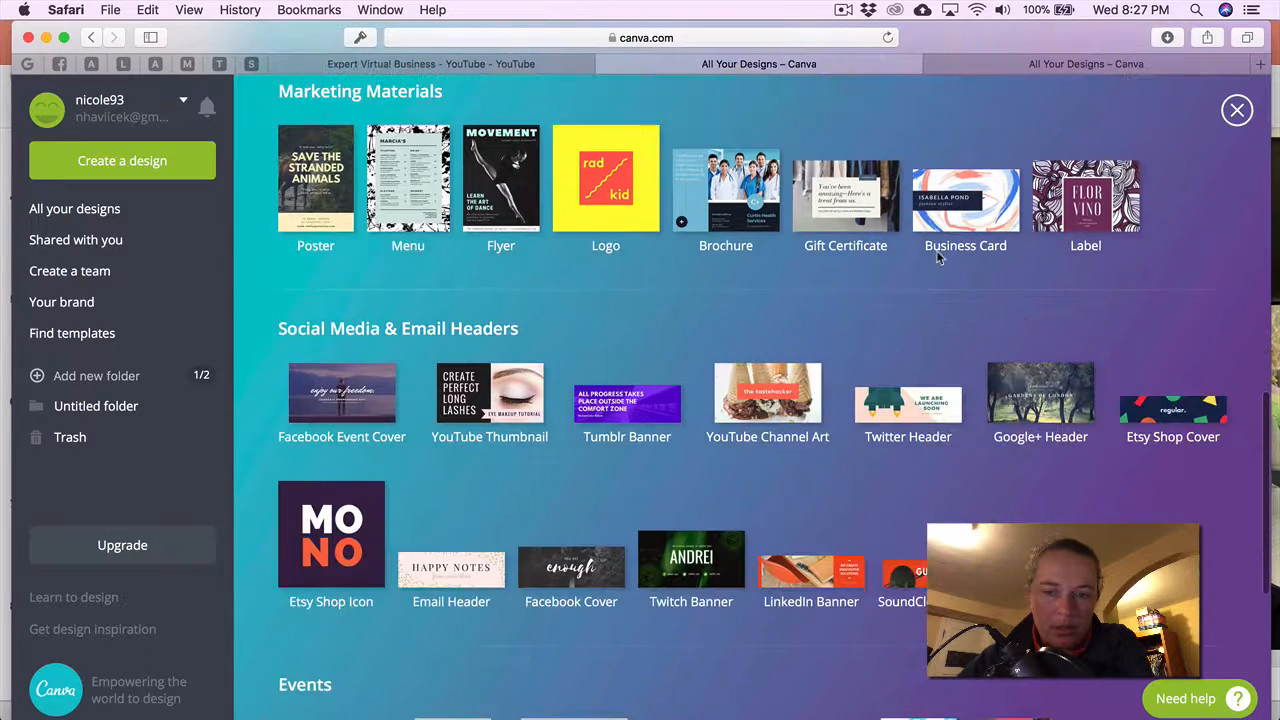
scroll(937, 257, "down", 1)
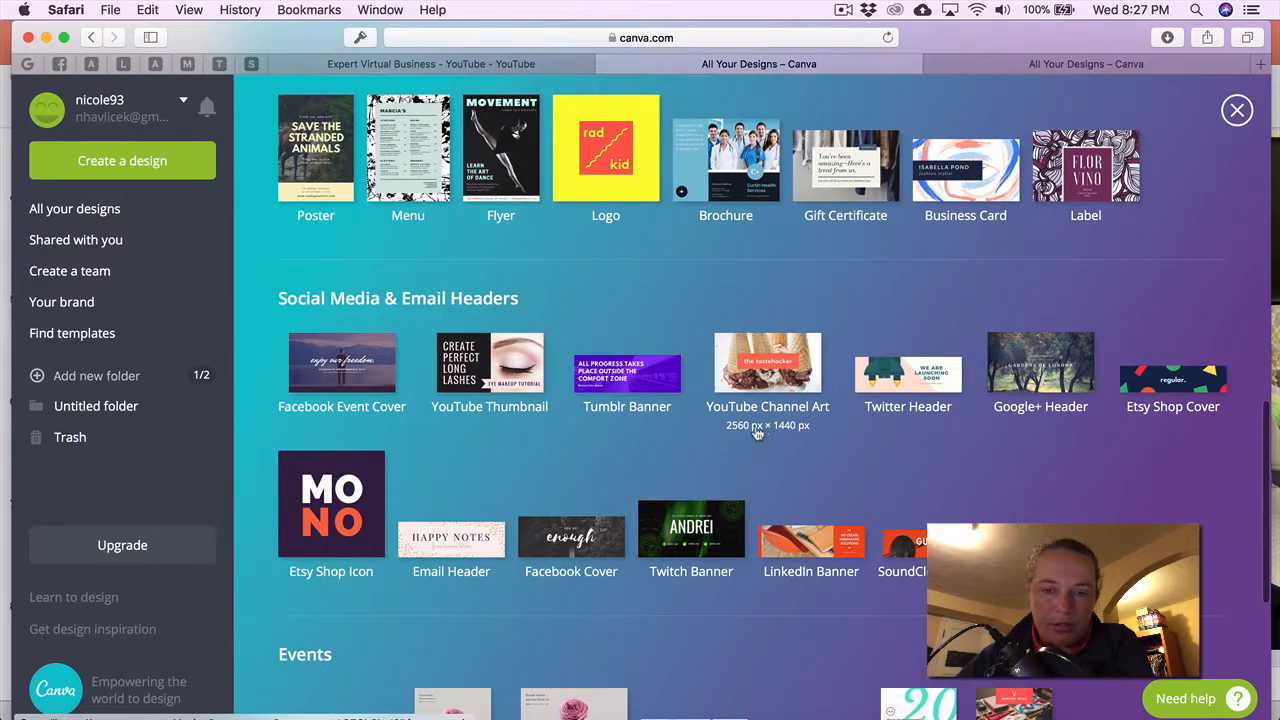
left_click(797, 355)
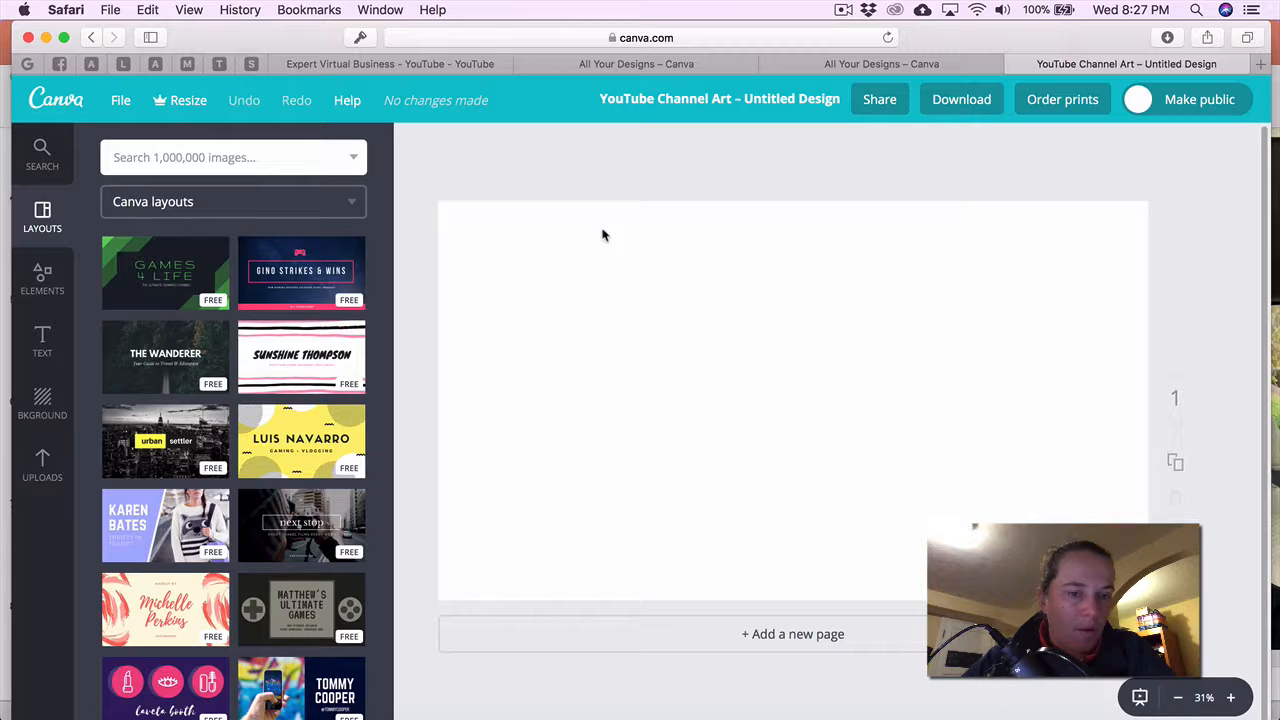
Apply the Edward Simmons retro cassette-tape layout from the Layouts panel.
scroll(323, 365, "down", 3)
scroll(323, 365, "down", 4)
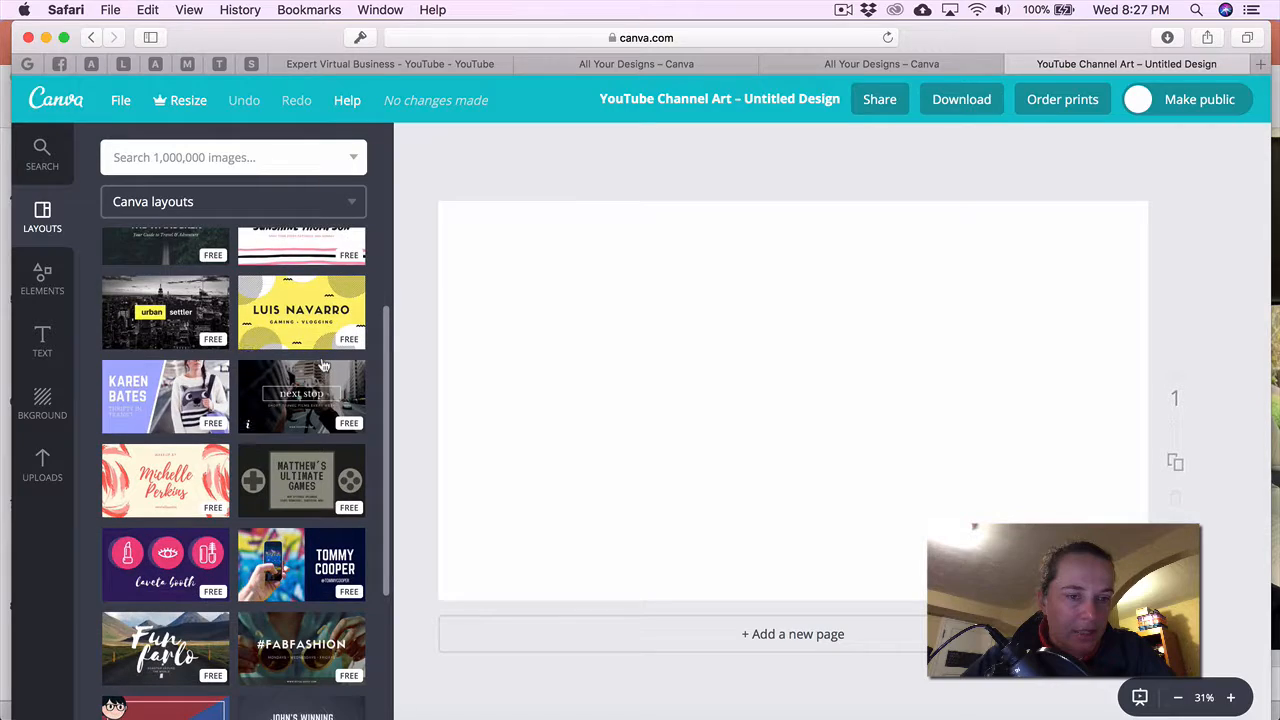
scroll(323, 365, "down", 5)
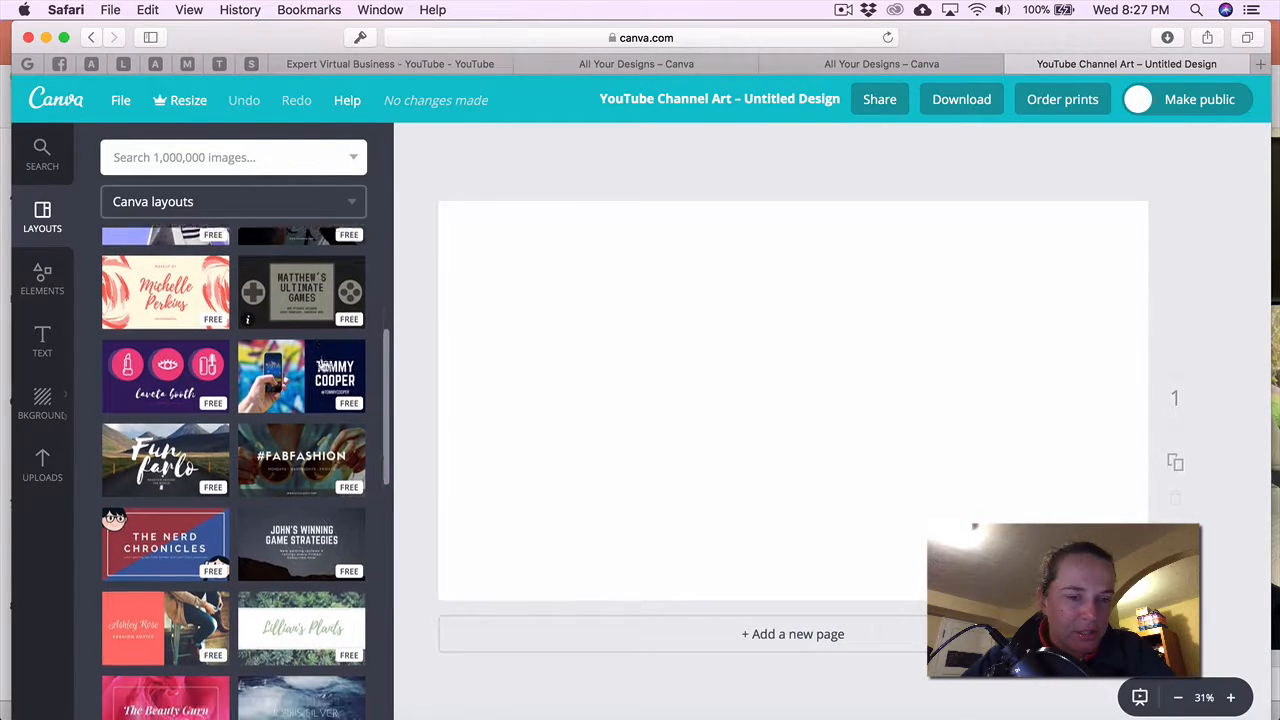
scroll(323, 365, "down", 10)
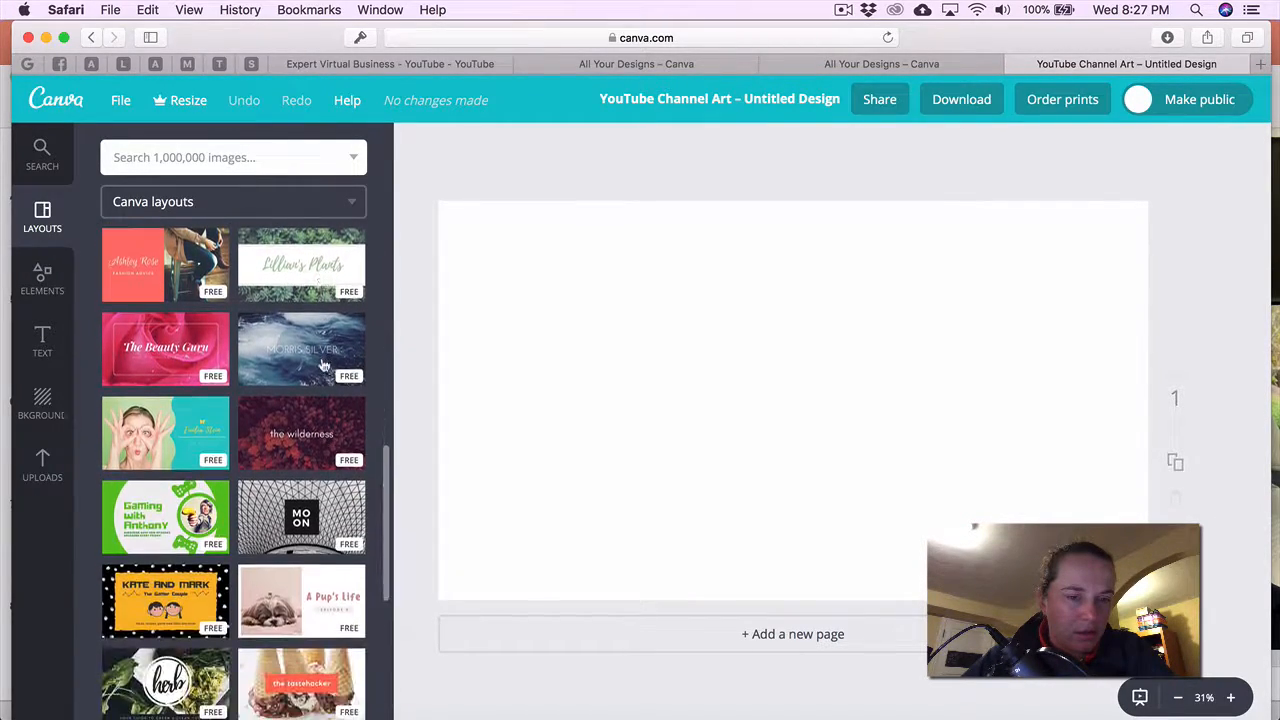
scroll(323, 365, "down", 3)
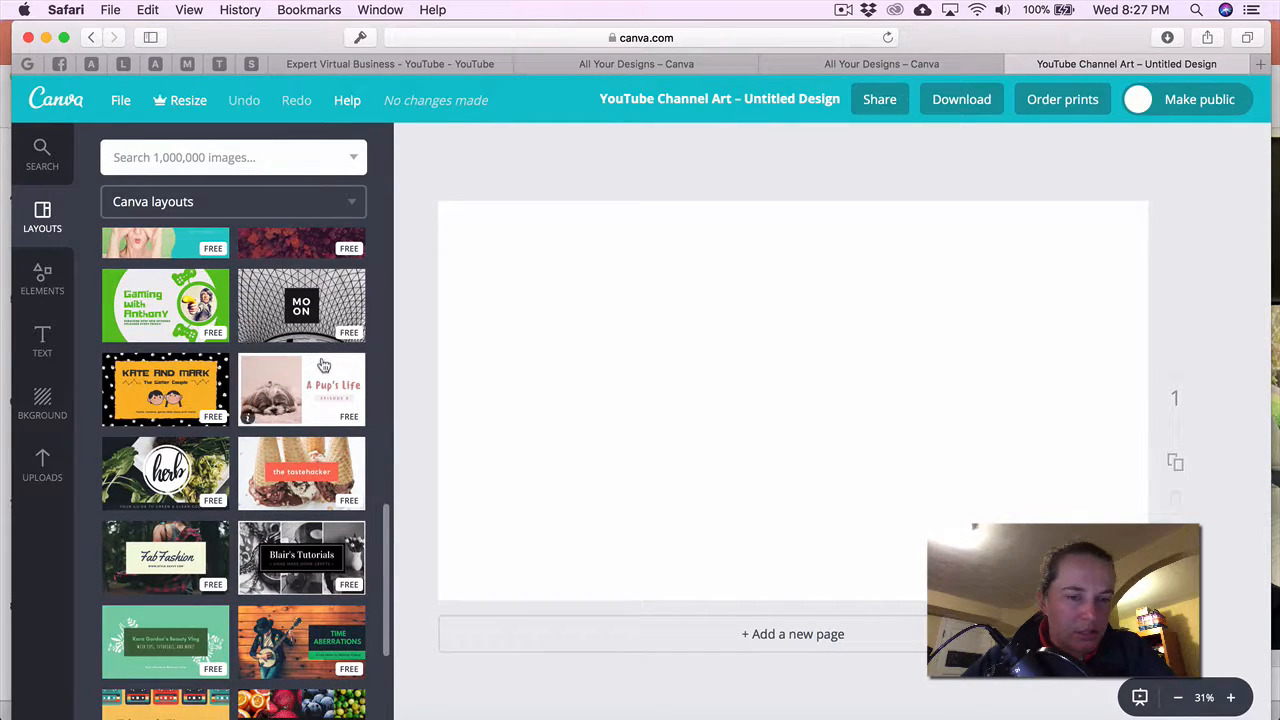
scroll(323, 365, "down", 1)
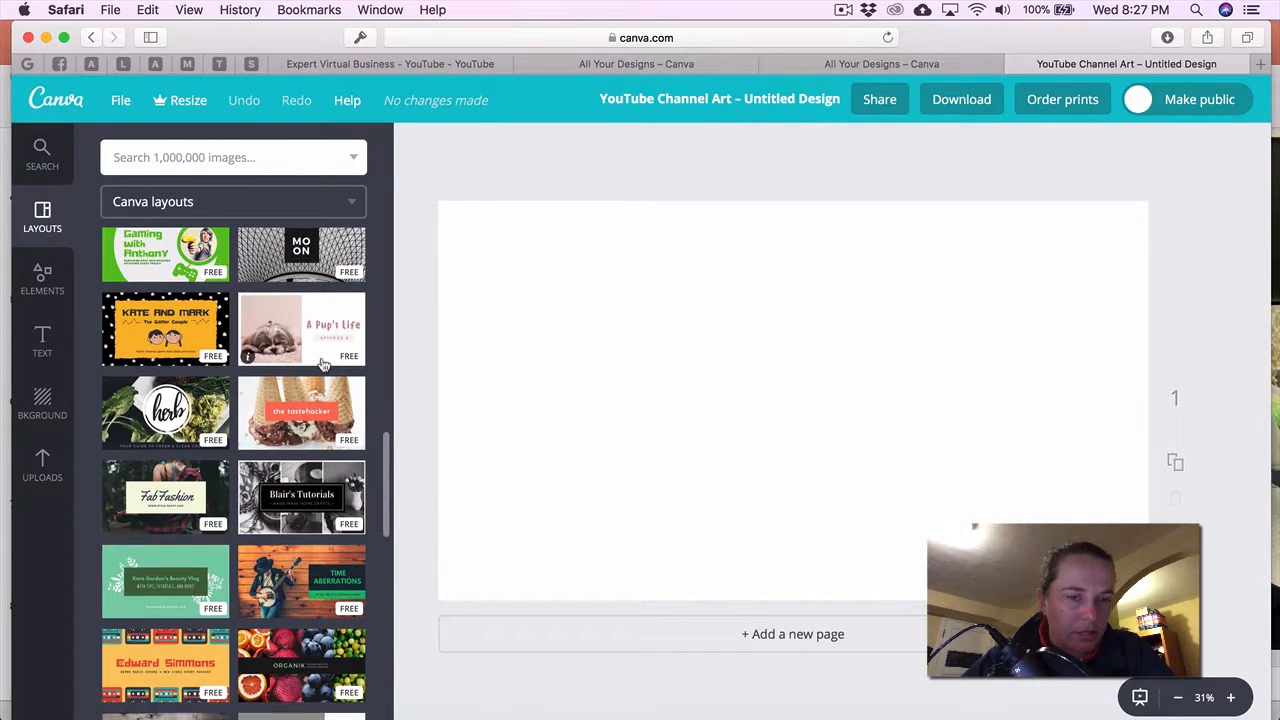
scroll(323, 365, "down", 2)
scroll(323, 365, "down", 2)
scroll(323, 365, "down", 1)
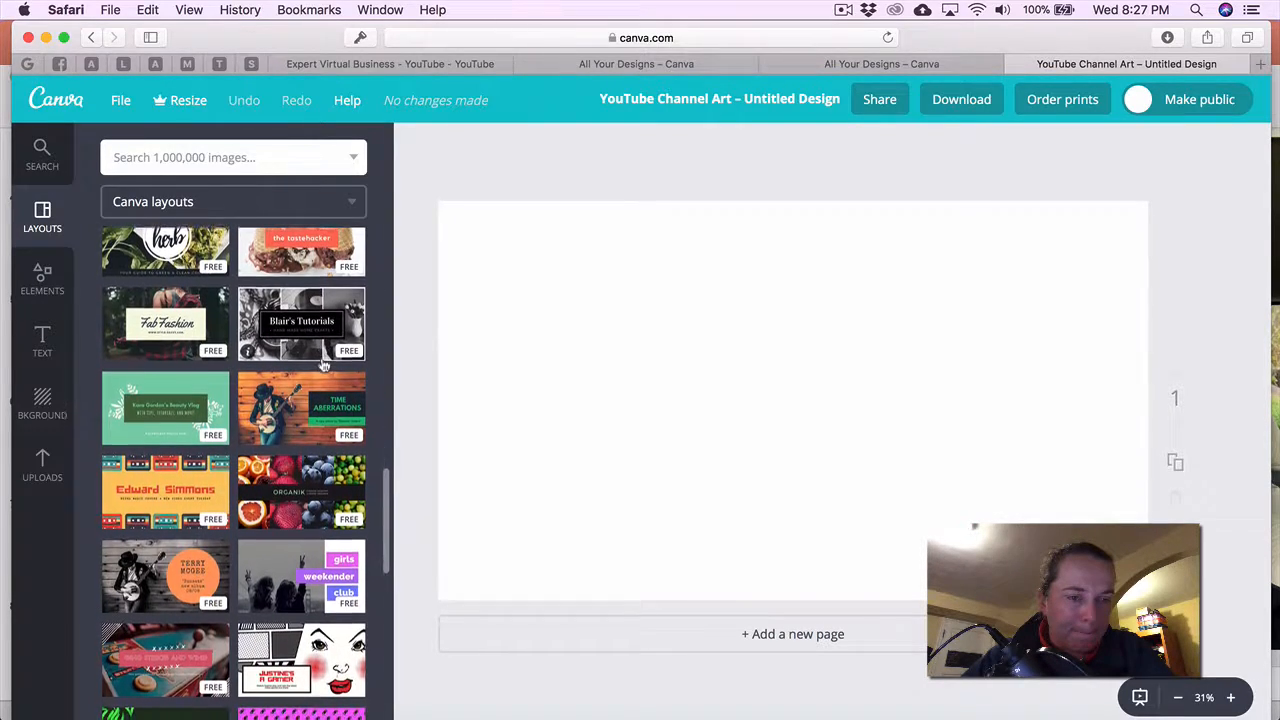
left_click(176, 488)
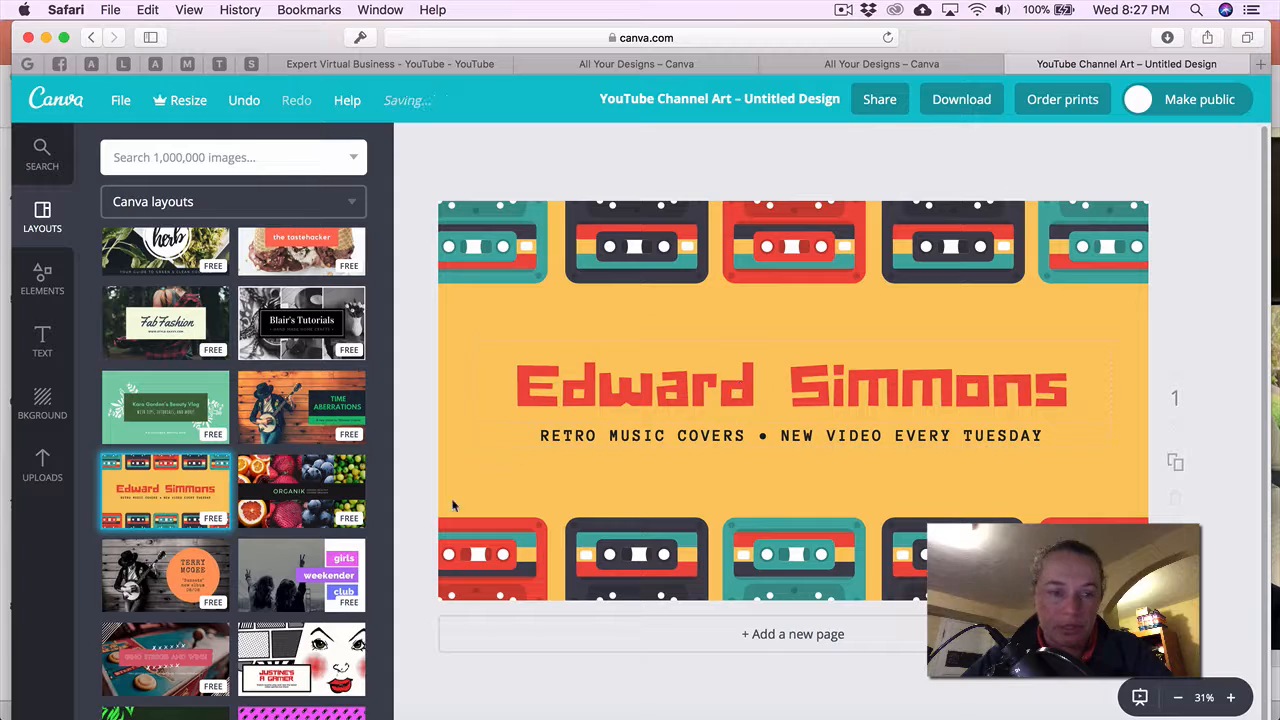
Browse the other layouts in the Layouts panel, keeping the cassette-tape design.
scroll(328, 490, "down", 1)
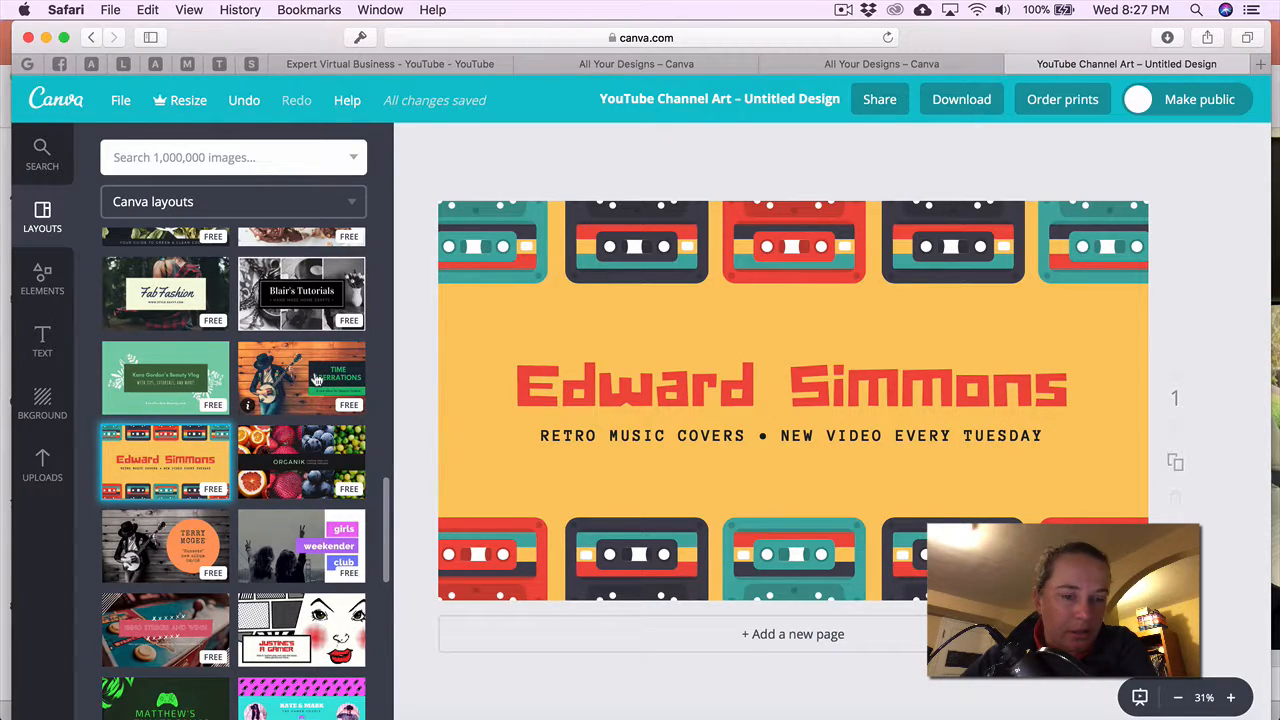
scroll(178, 324, "up", 1)
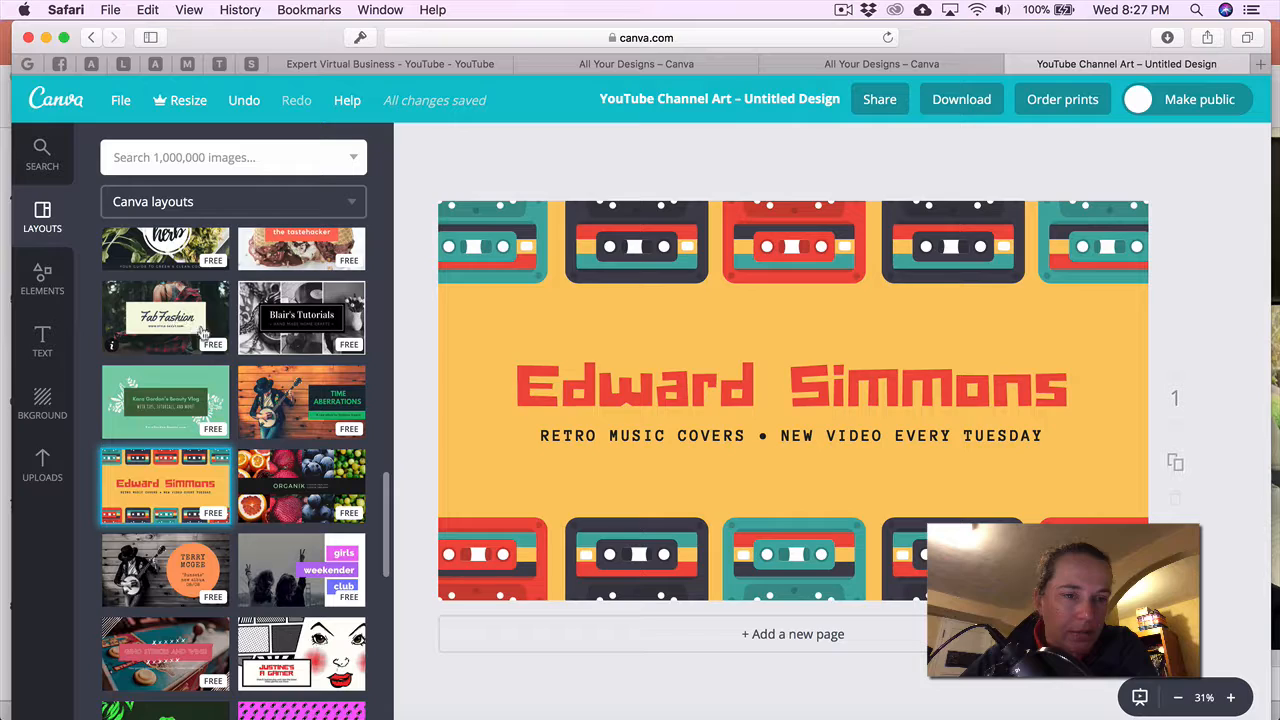
scroll(178, 322, "up", 3)
scroll(285, 350, "up", 2)
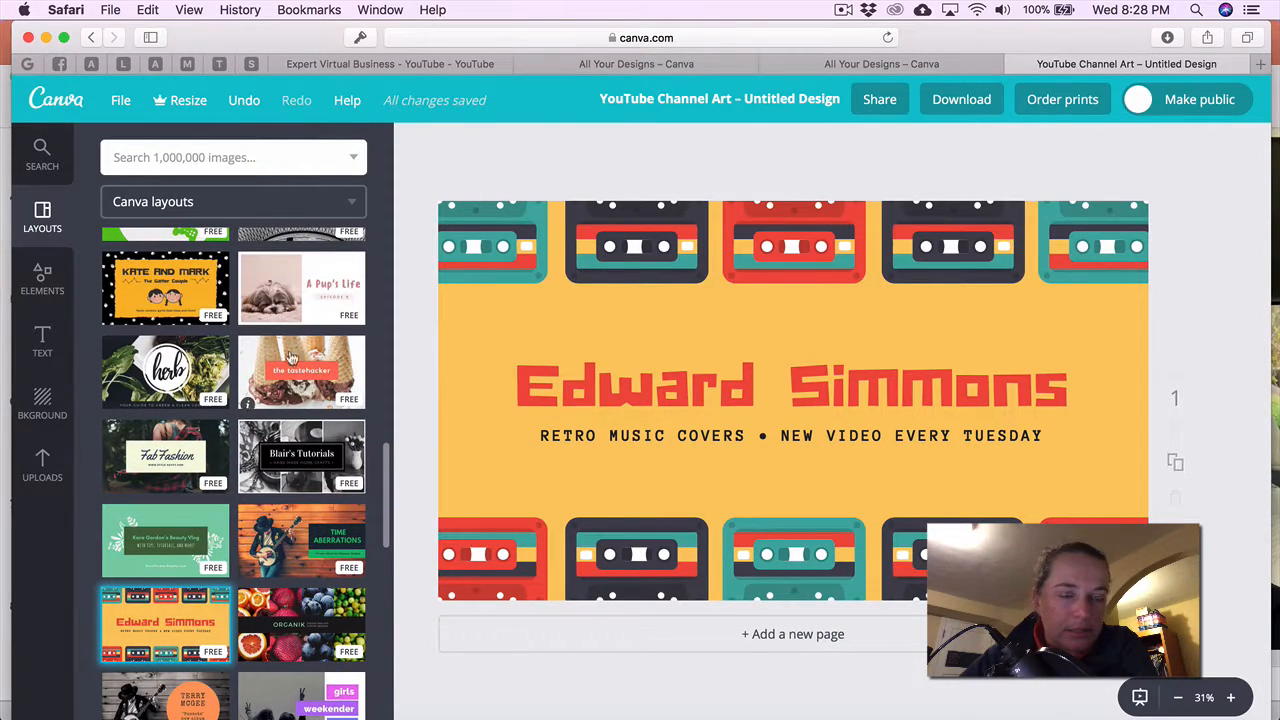
scroll(305, 373, "up", 3)
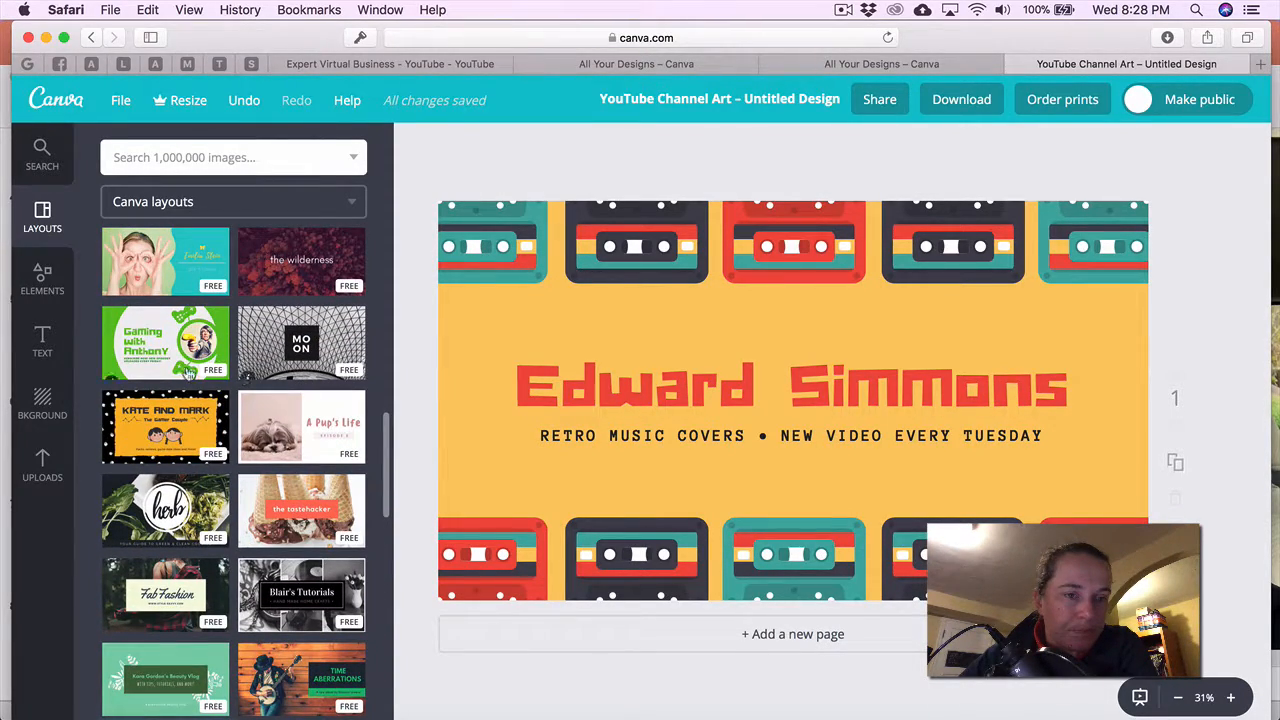
scroll(300, 420, "up", 4)
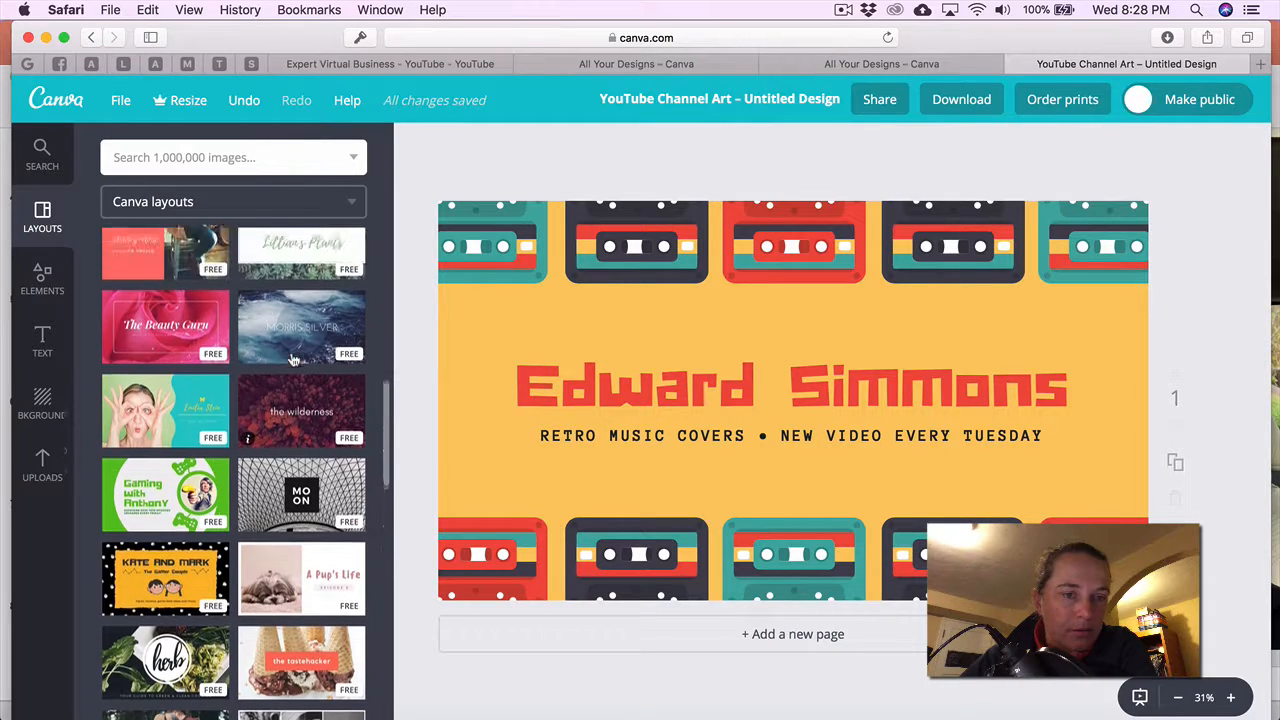
scroll(308, 438, "up", 5)
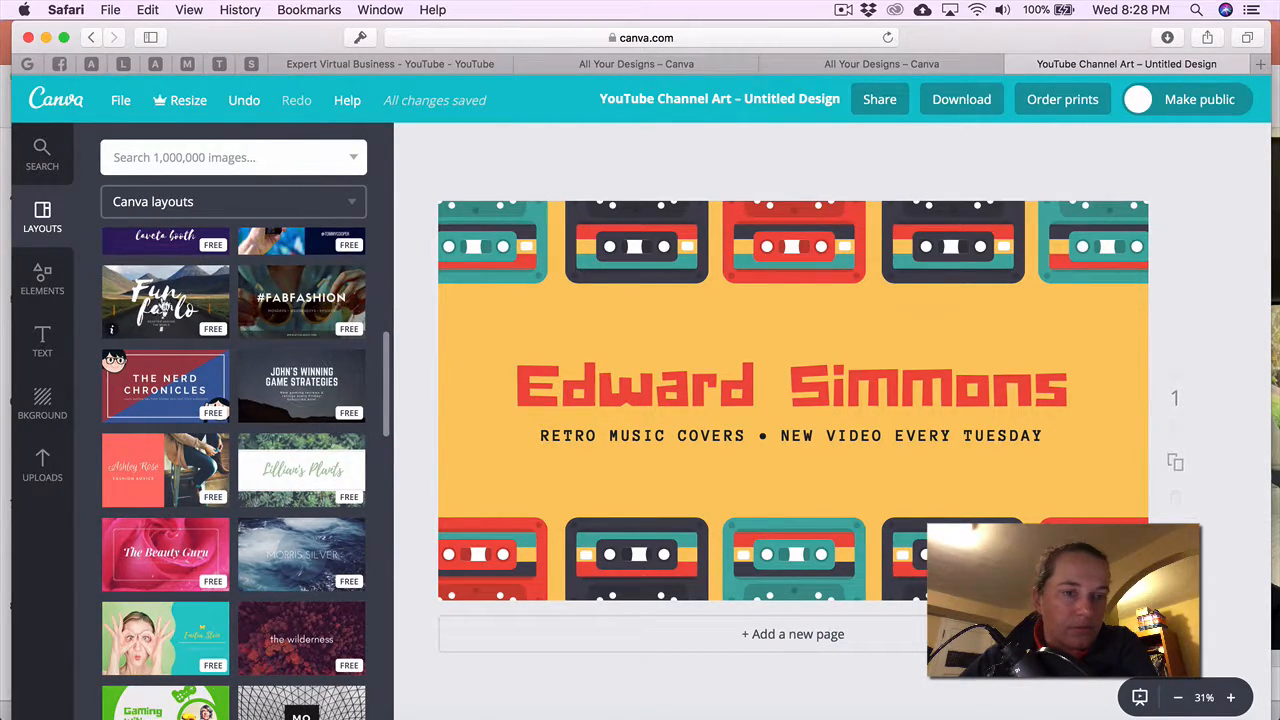
scroll(315, 307, "up", 3)
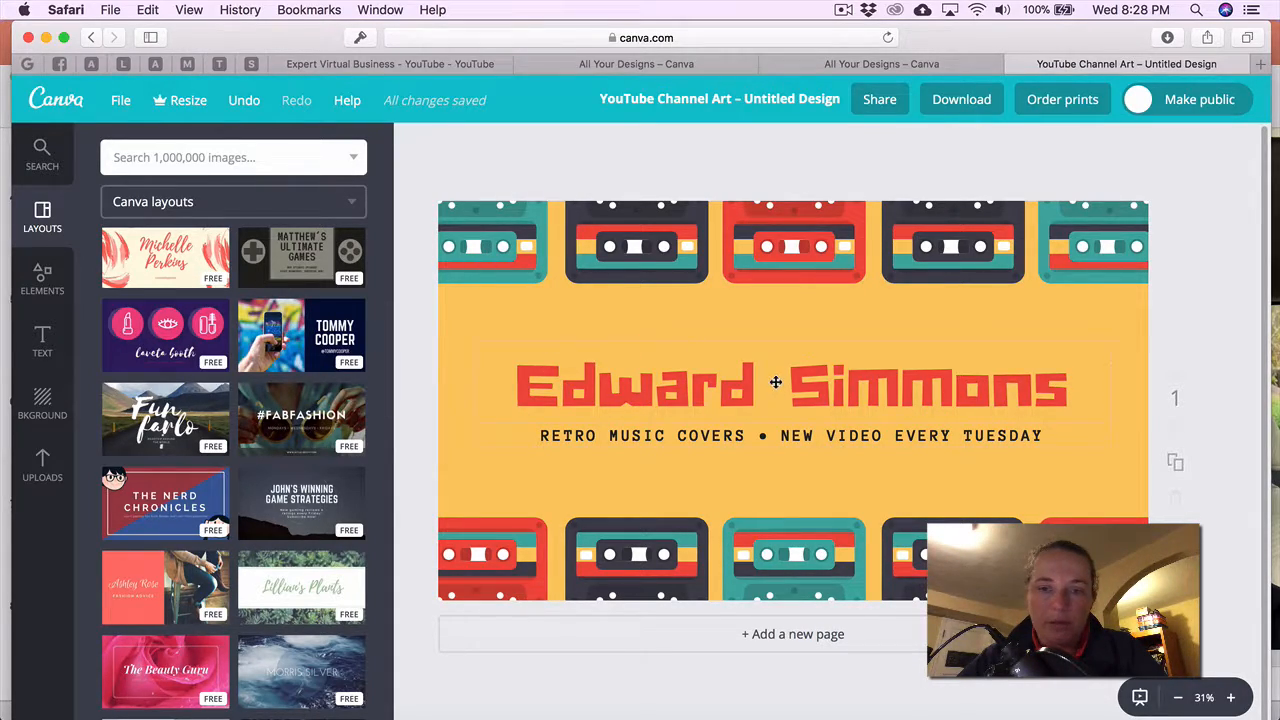
Replace the Edward Simmons headline with 'Expert Virtual Business' at font size 48.
left_click(781, 398)
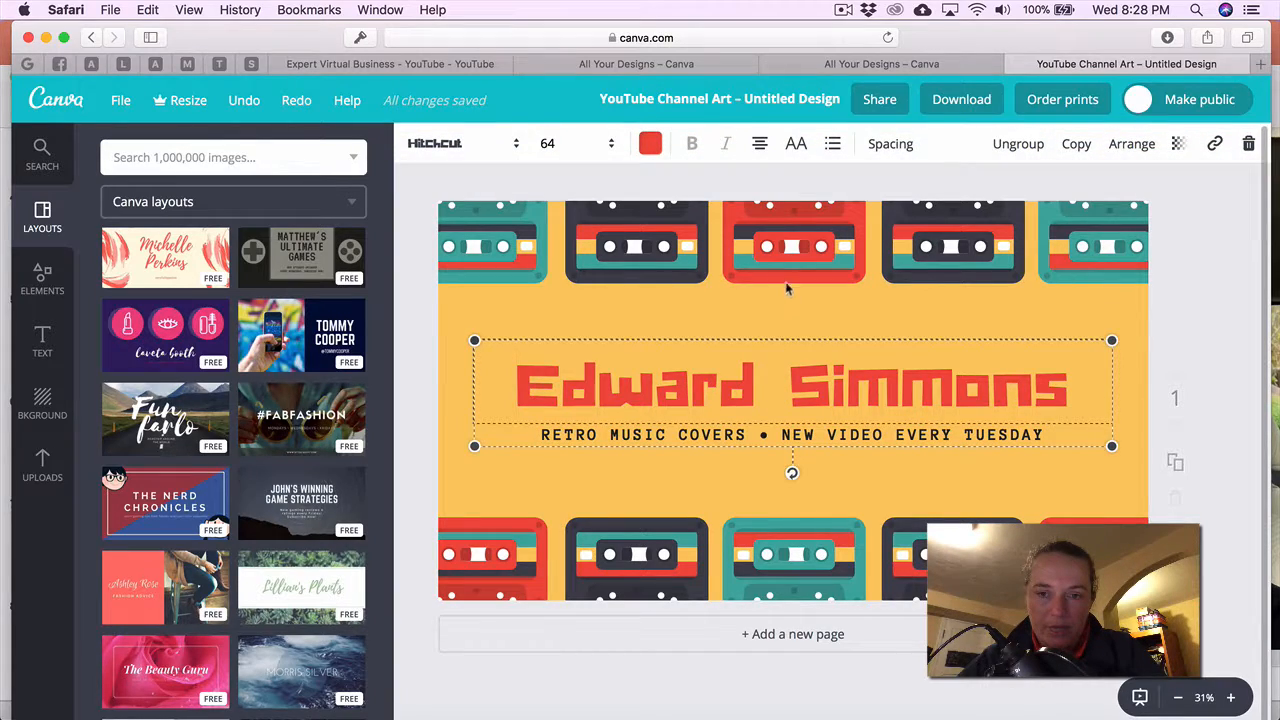
key("super+Tab")
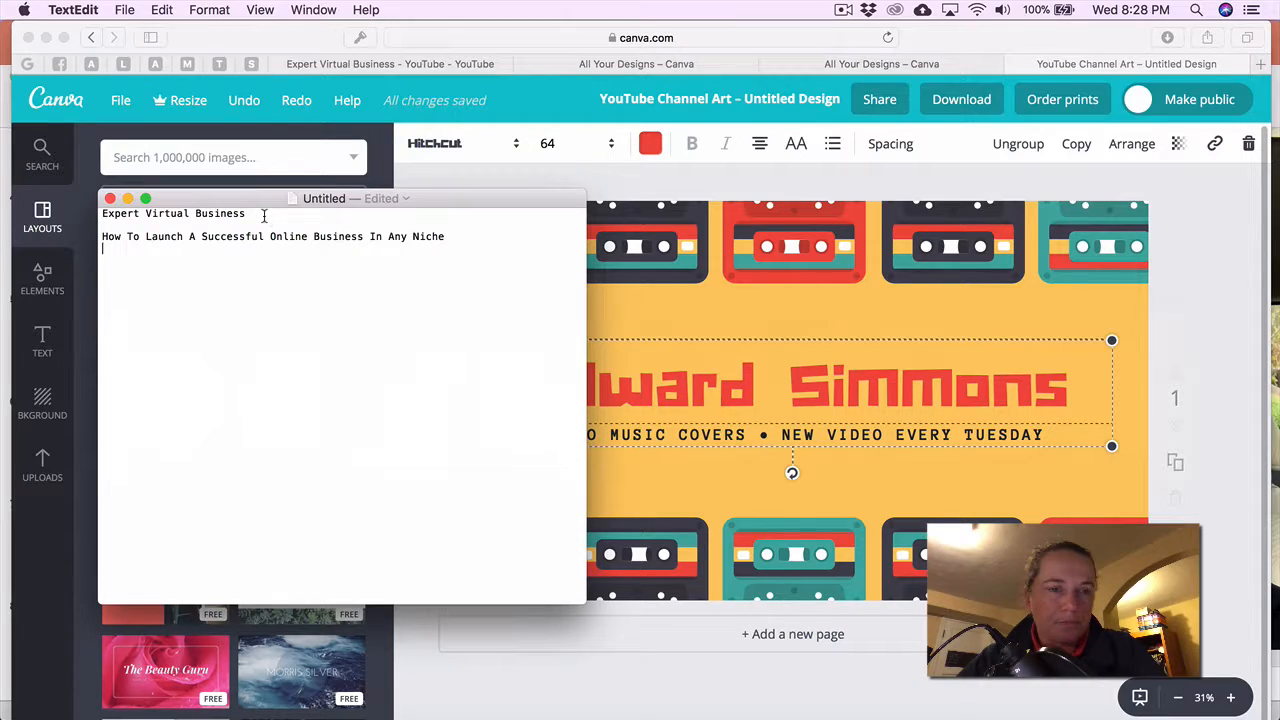
left_click_drag(264, 216, 102, 215)
key("super+c")
key("super+Tab")
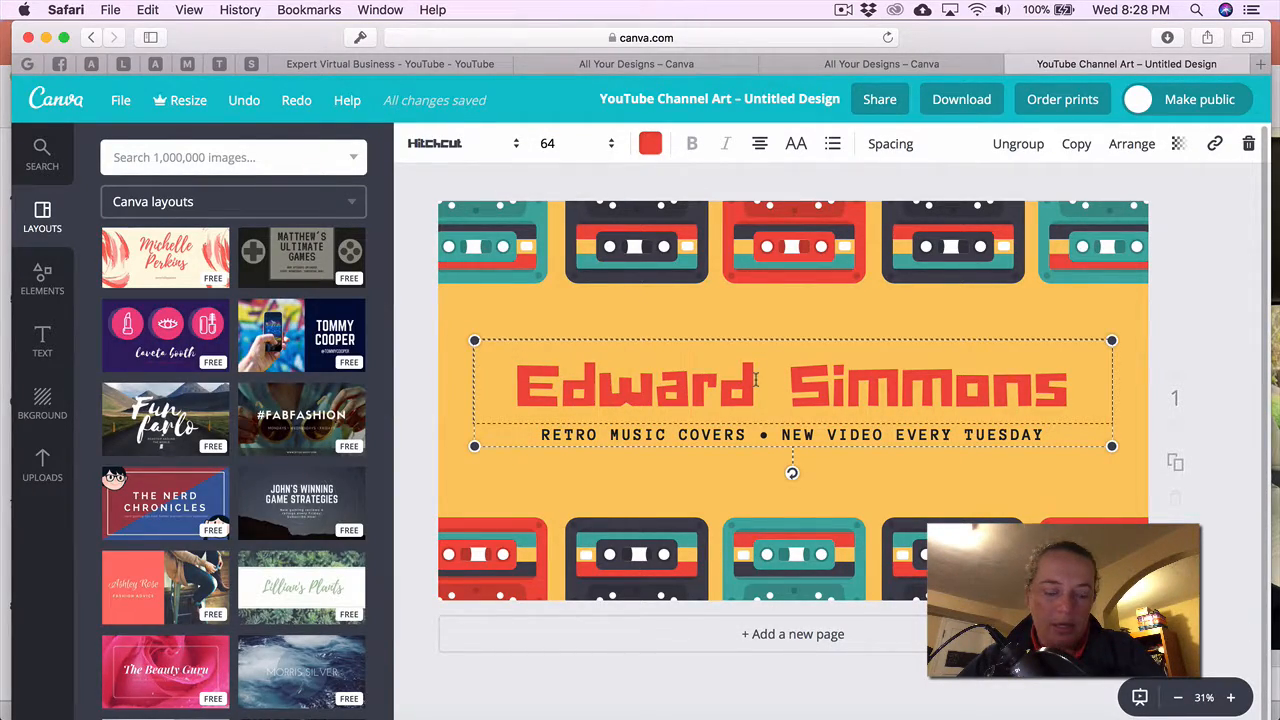
key("super+a")
key("super+v")
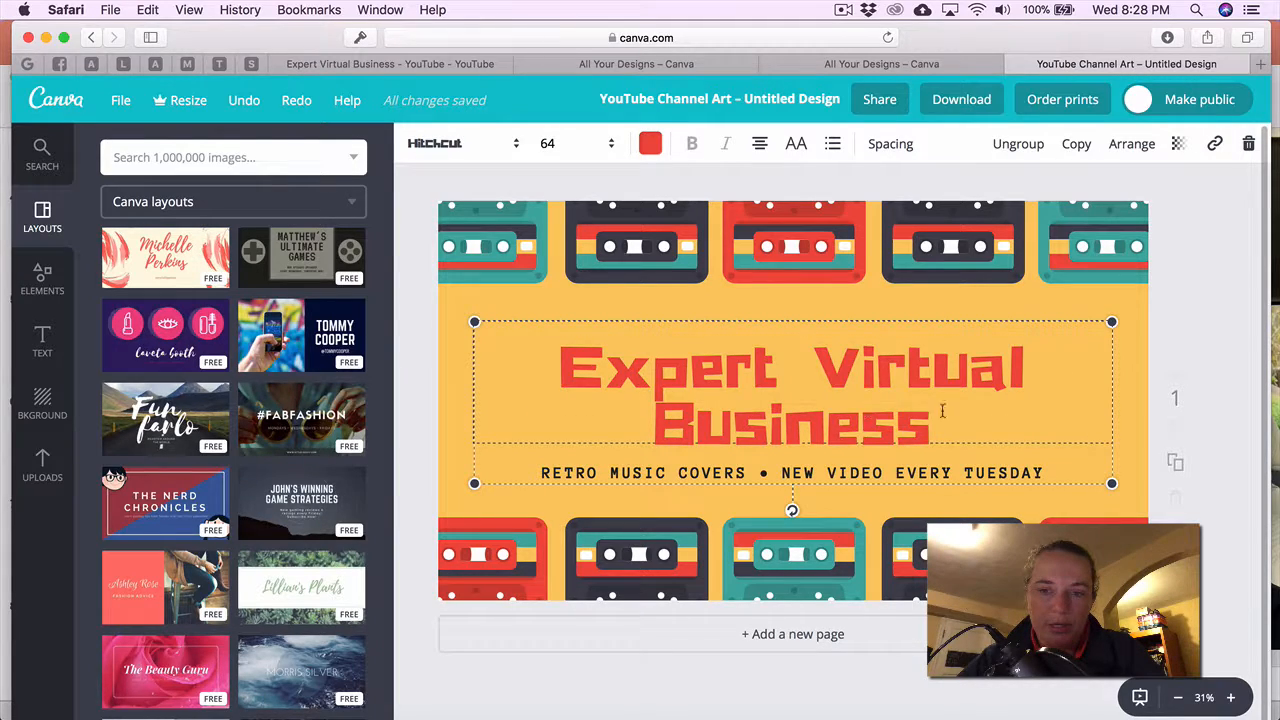
left_click(604, 146)
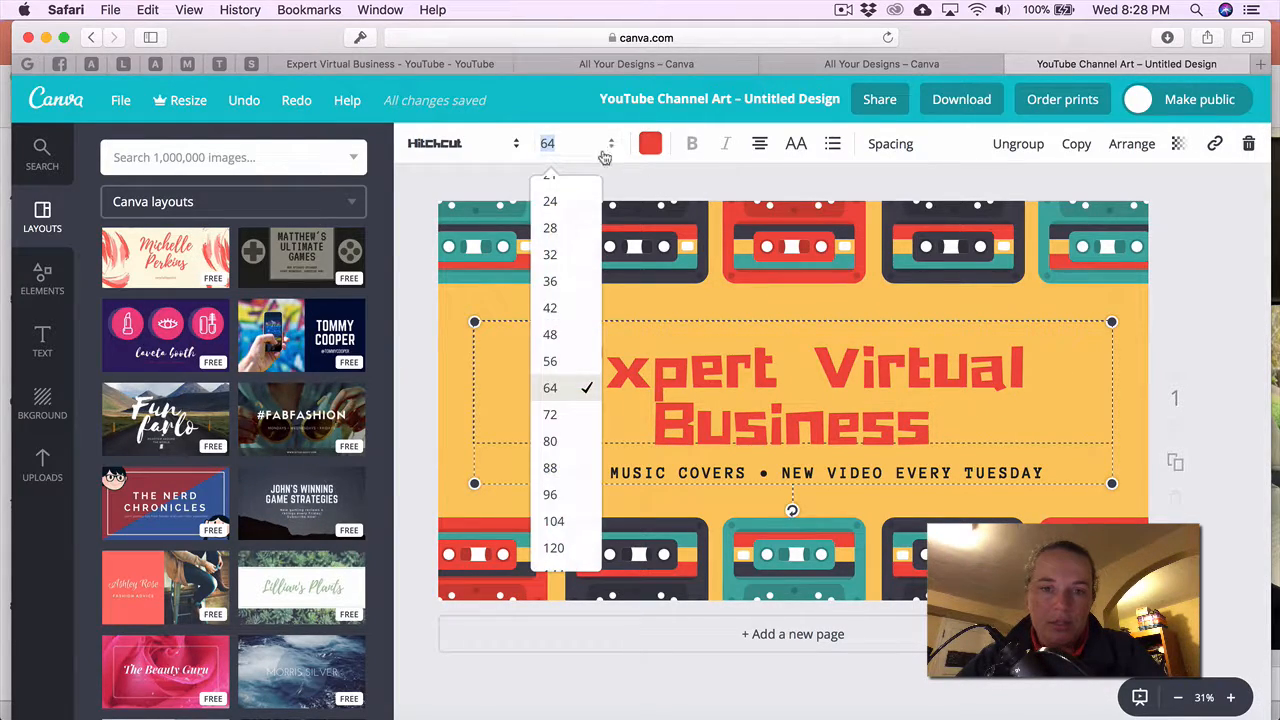
left_click(574, 362)
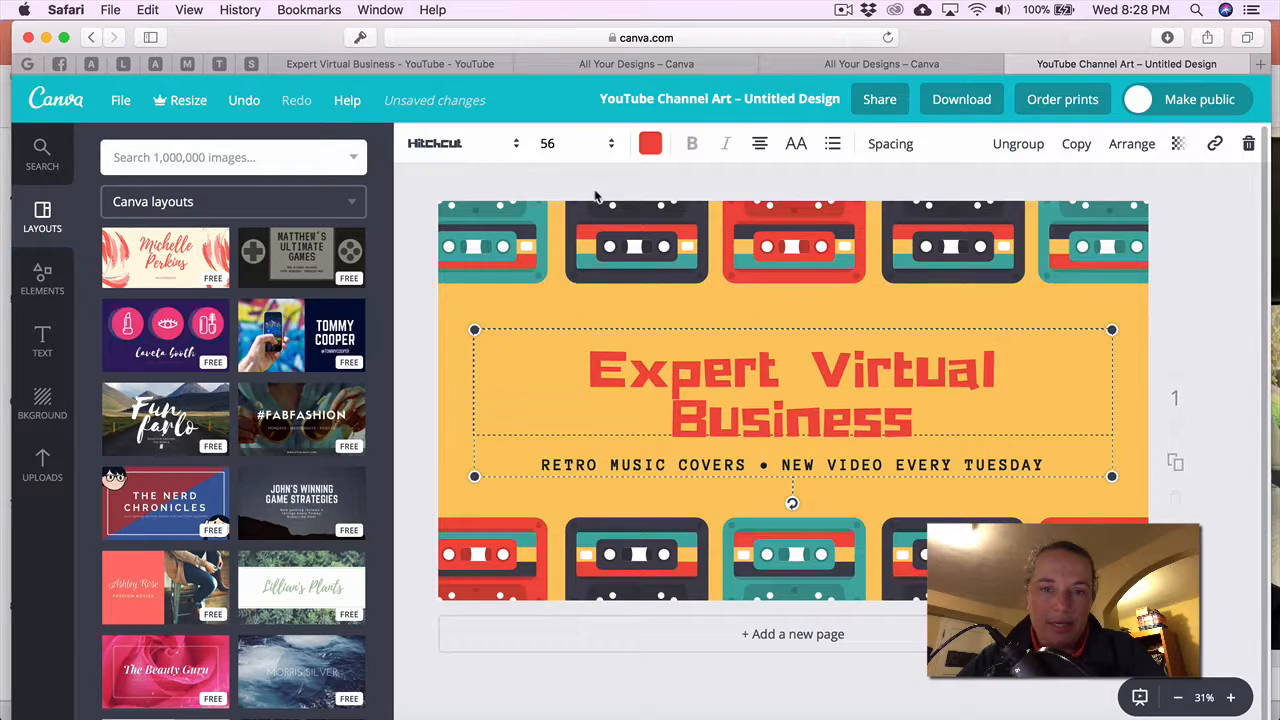
left_click(608, 150)
left_click(566, 340)
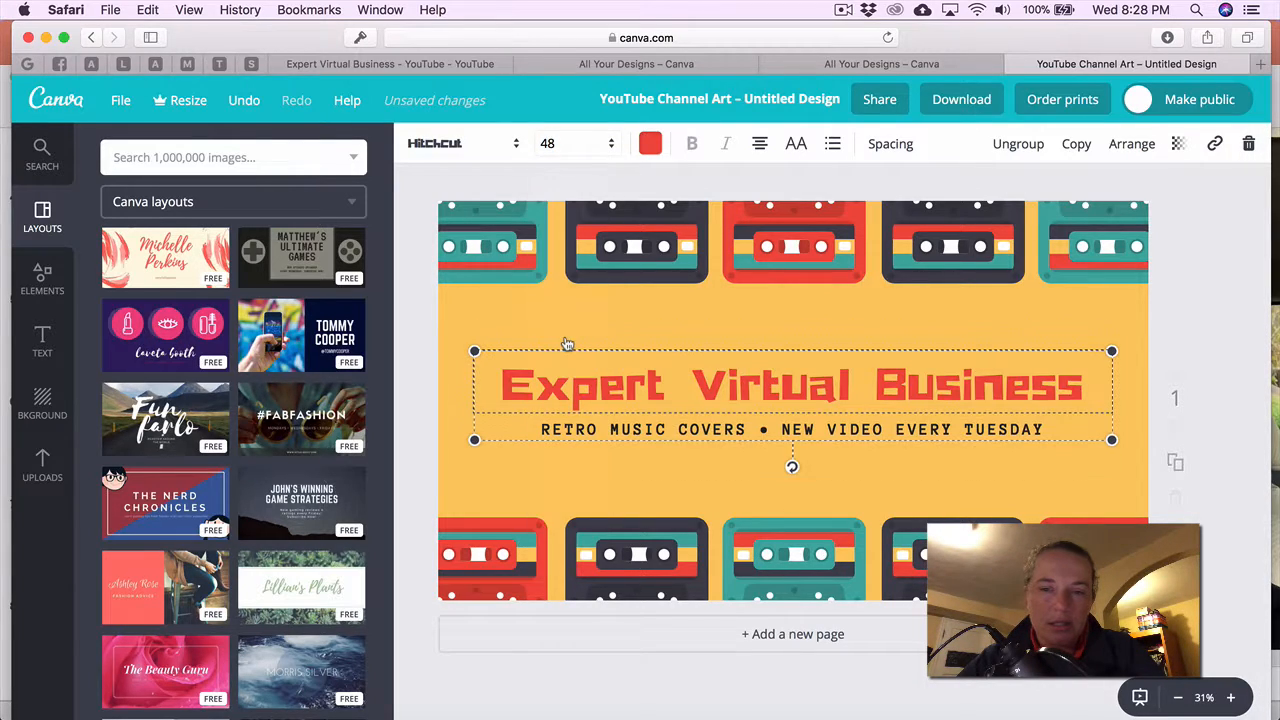
Replace the tagline with 'How To Launch A Successful Online Business In Any Niche'.
left_click(793, 433)
key("super+Tab")
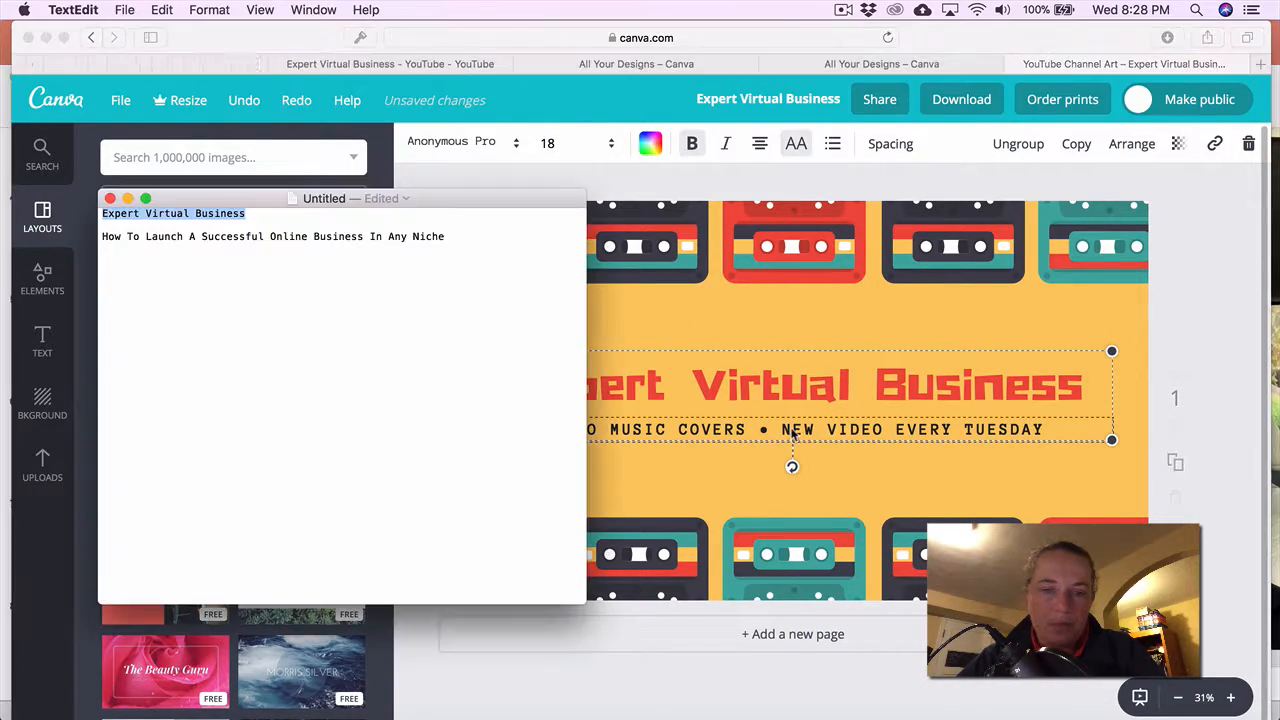
left_click_drag(452, 236, 101, 237)
key("super+c")
key("super+Tab")
triple_click(706, 430)
key("super+v")
left_click(825, 479)
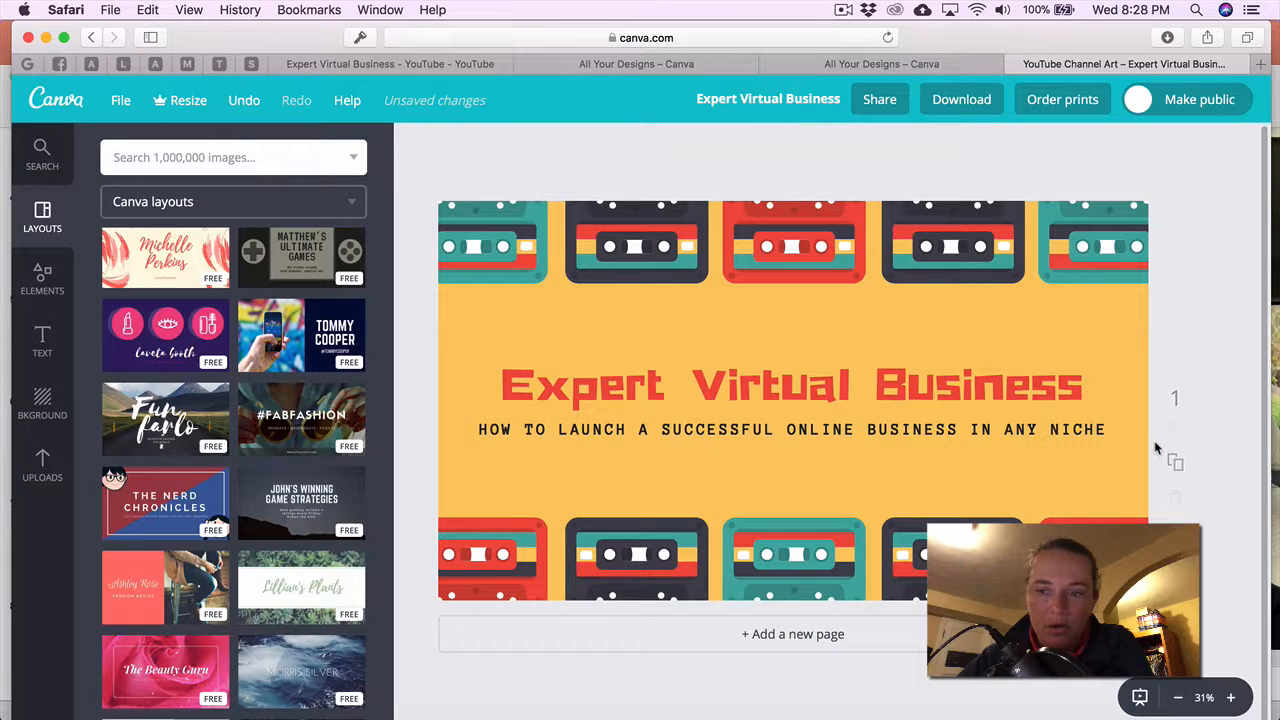
left_click(838, 630)
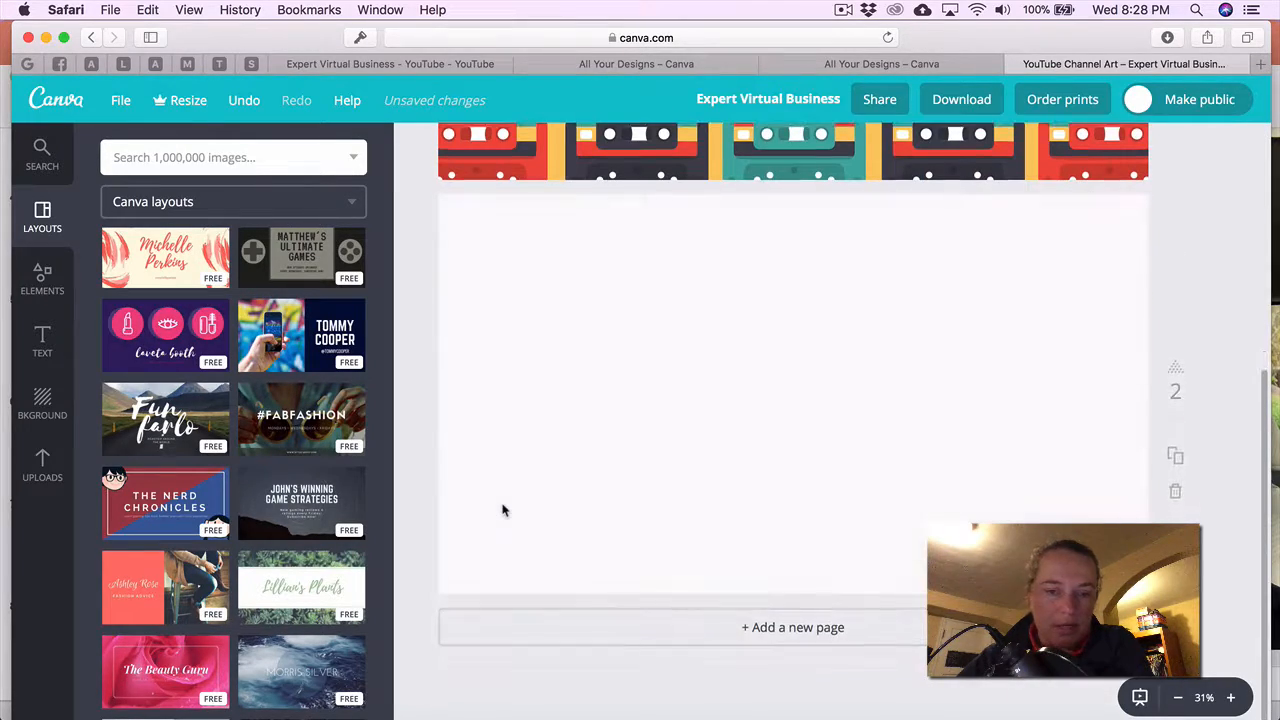
scroll(112, 485, "down", 2)
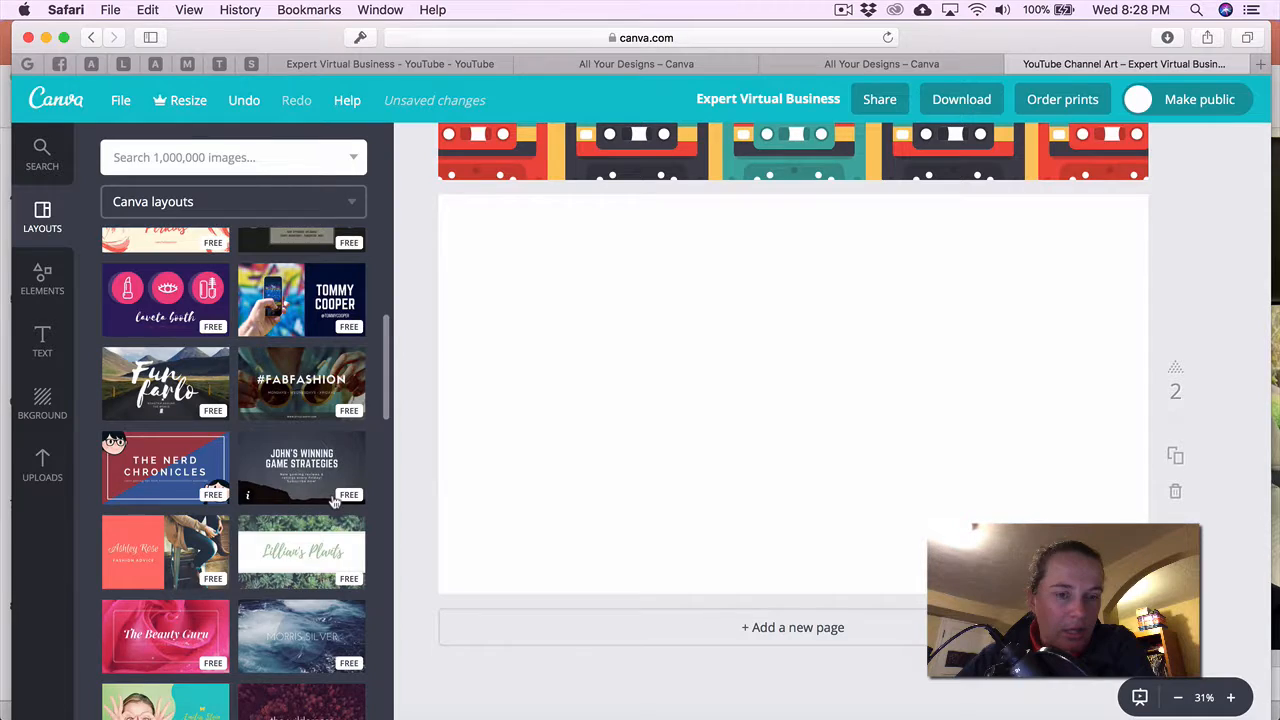
scroll(334, 502, "down", 1)
scroll(334, 502, "up", 1)
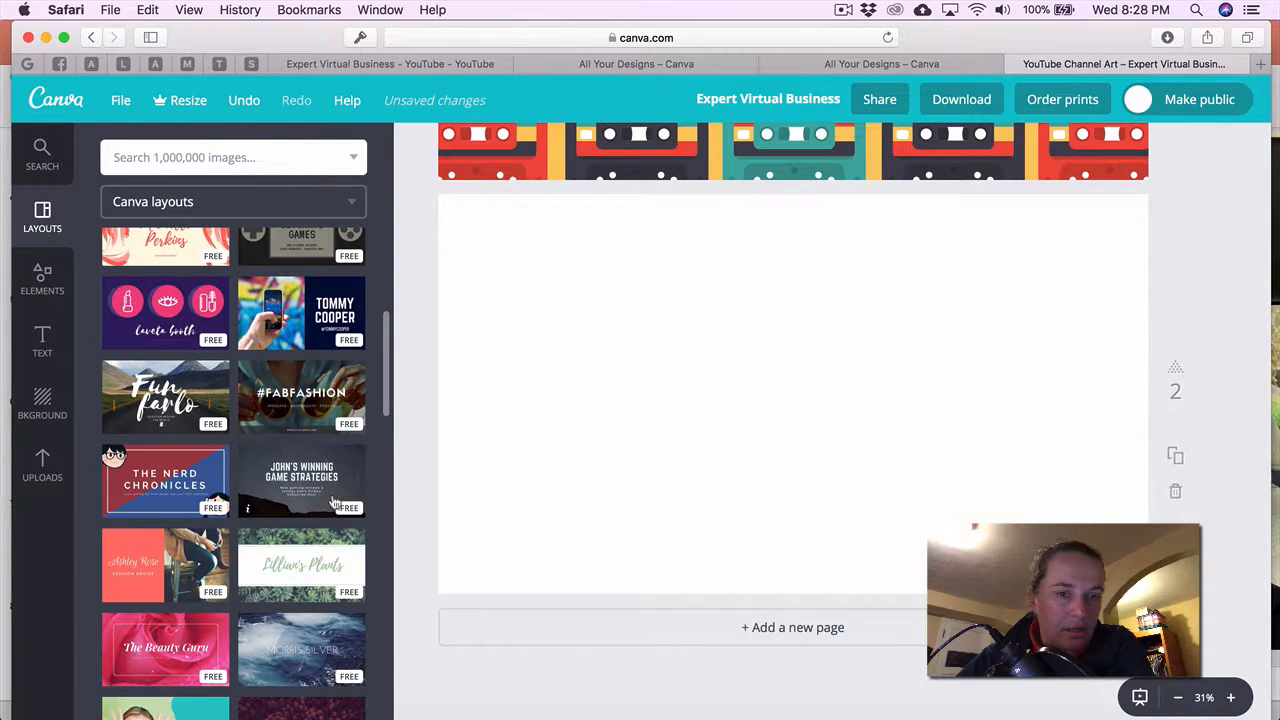
scroll(334, 502, "up", 5)
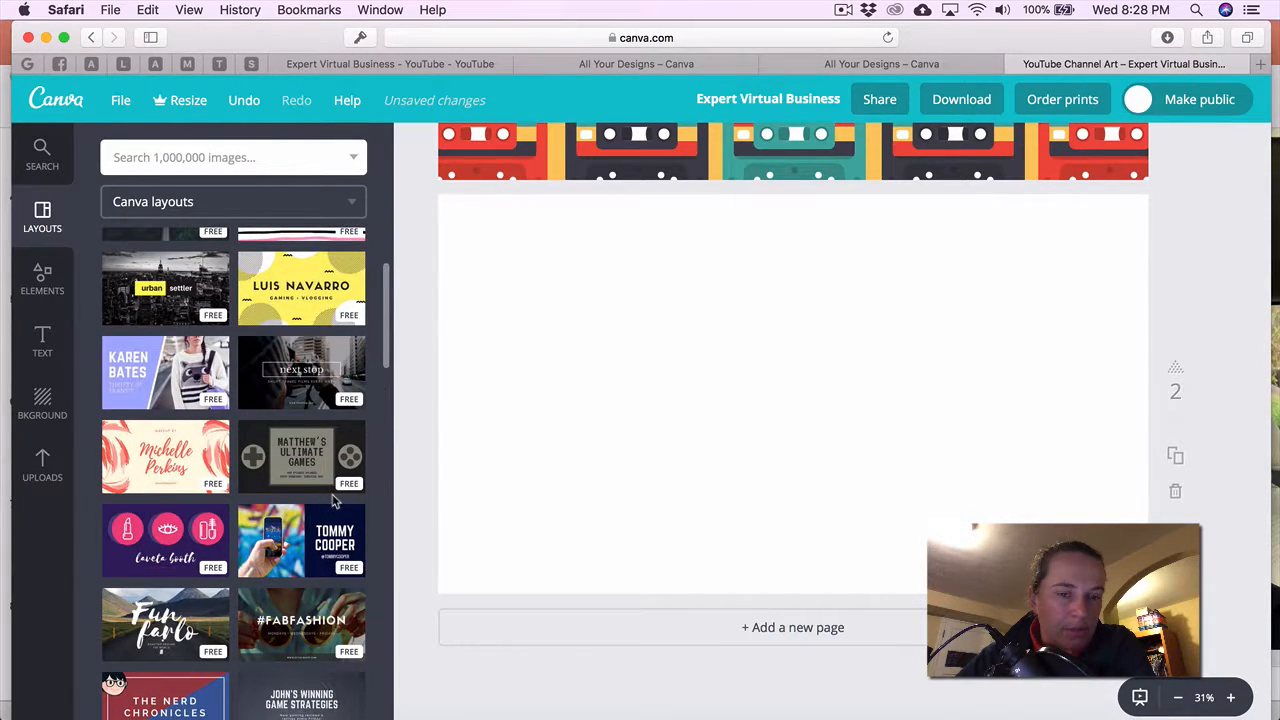
scroll(334, 502, "up", 4)
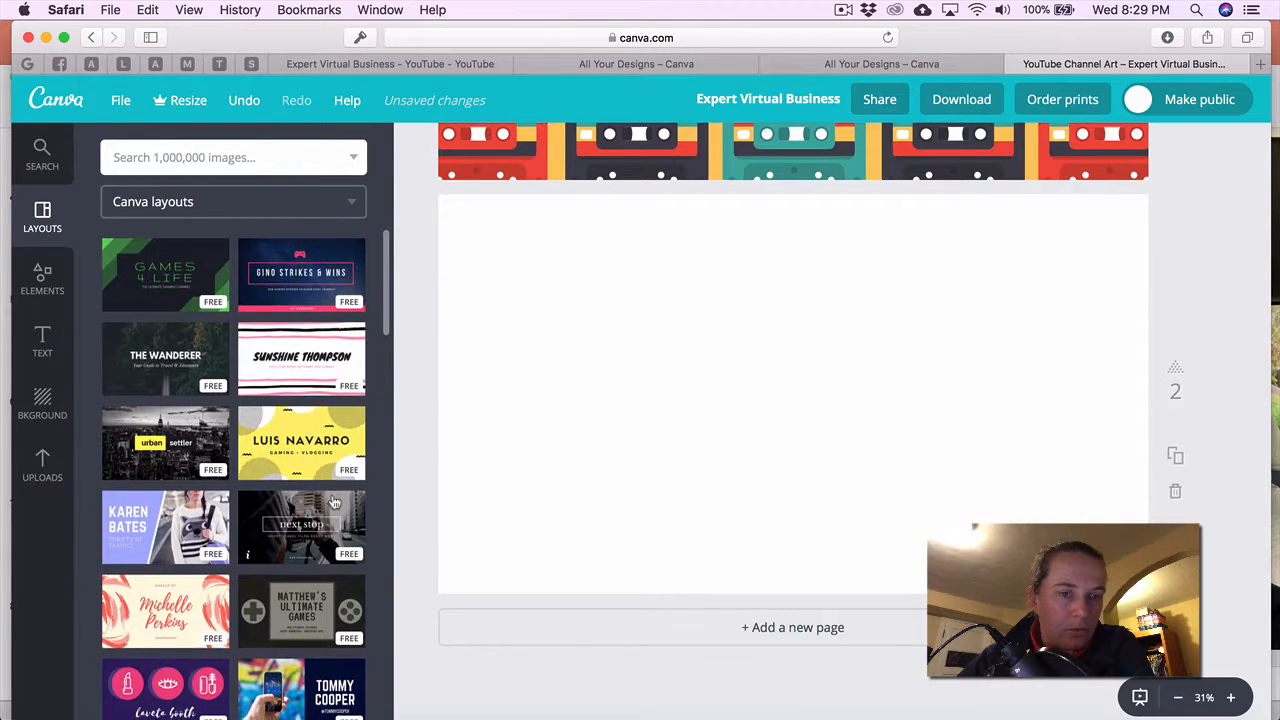
scroll(334, 502, "down", 15)
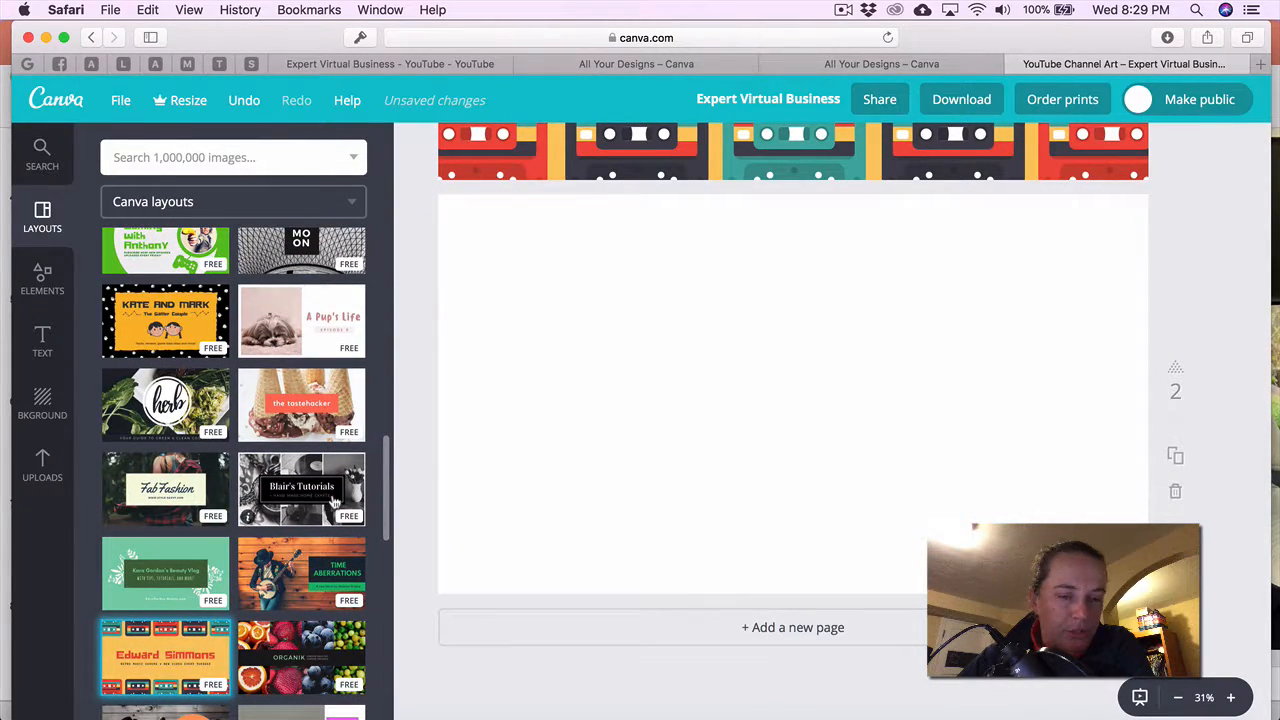
scroll(334, 502, "down", 7)
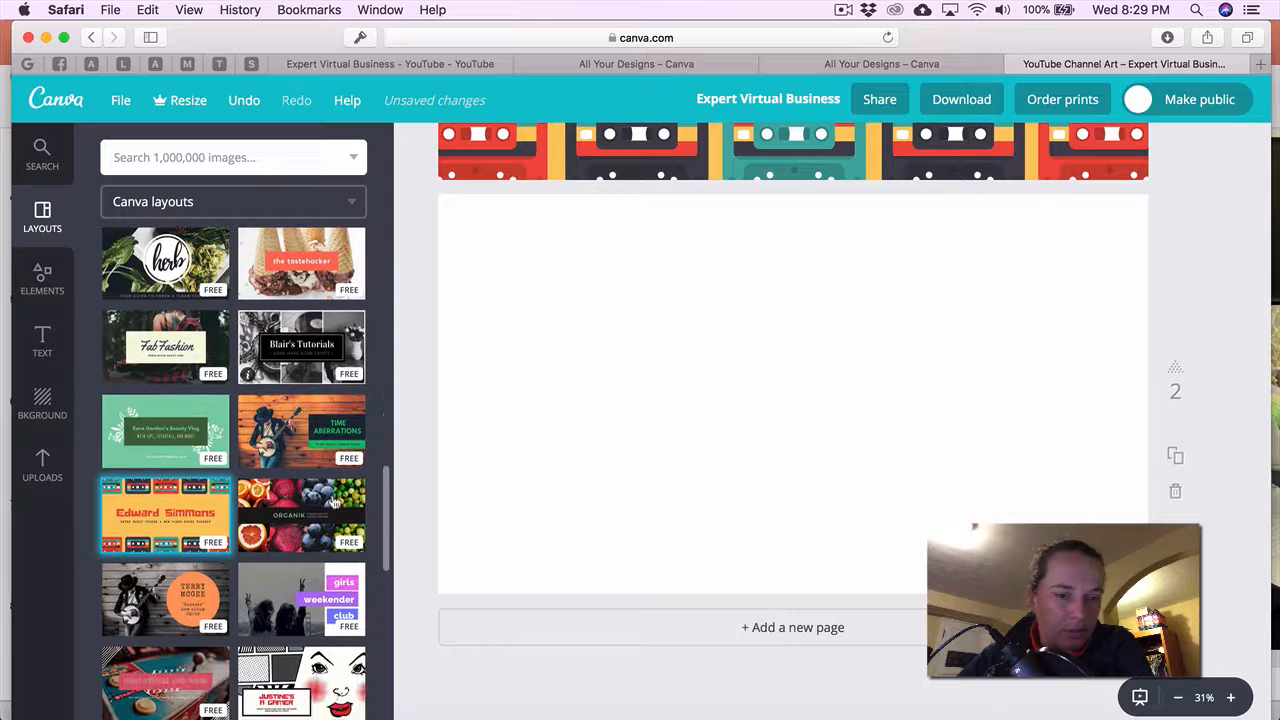
scroll(334, 502, "down", 5)
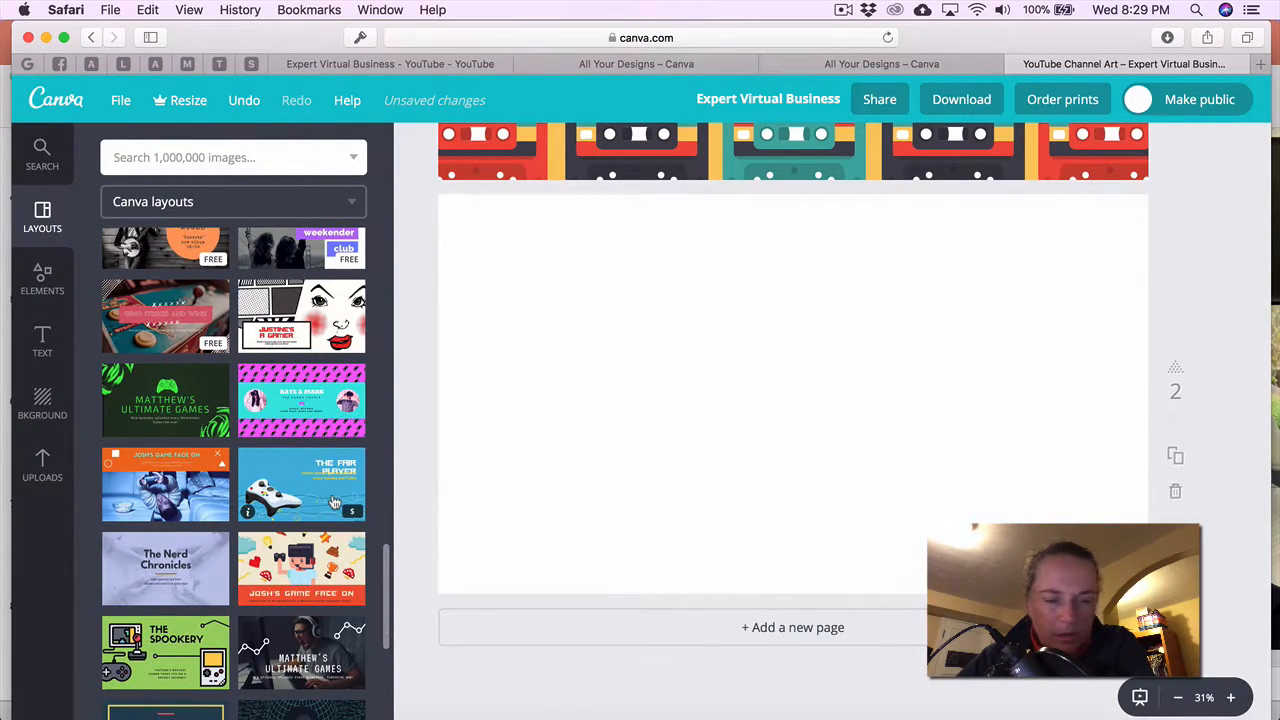
scroll(334, 502, "down", 5)
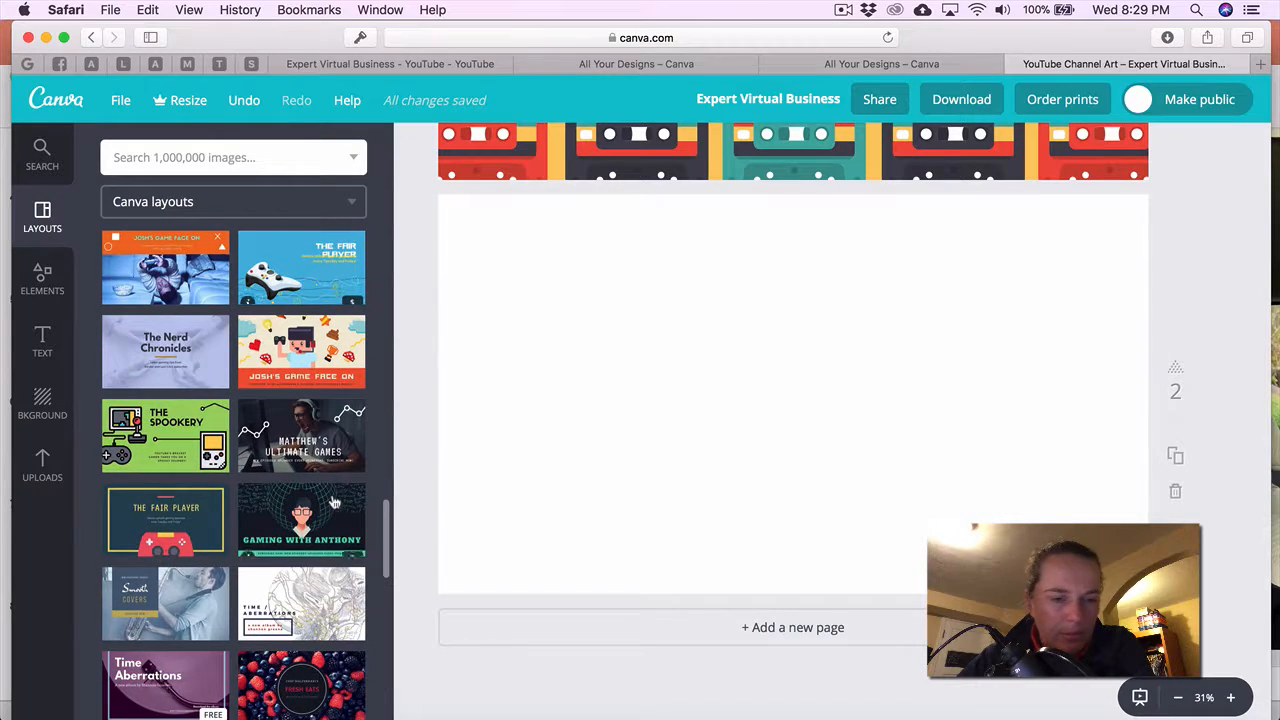
scroll(334, 502, "down", 6)
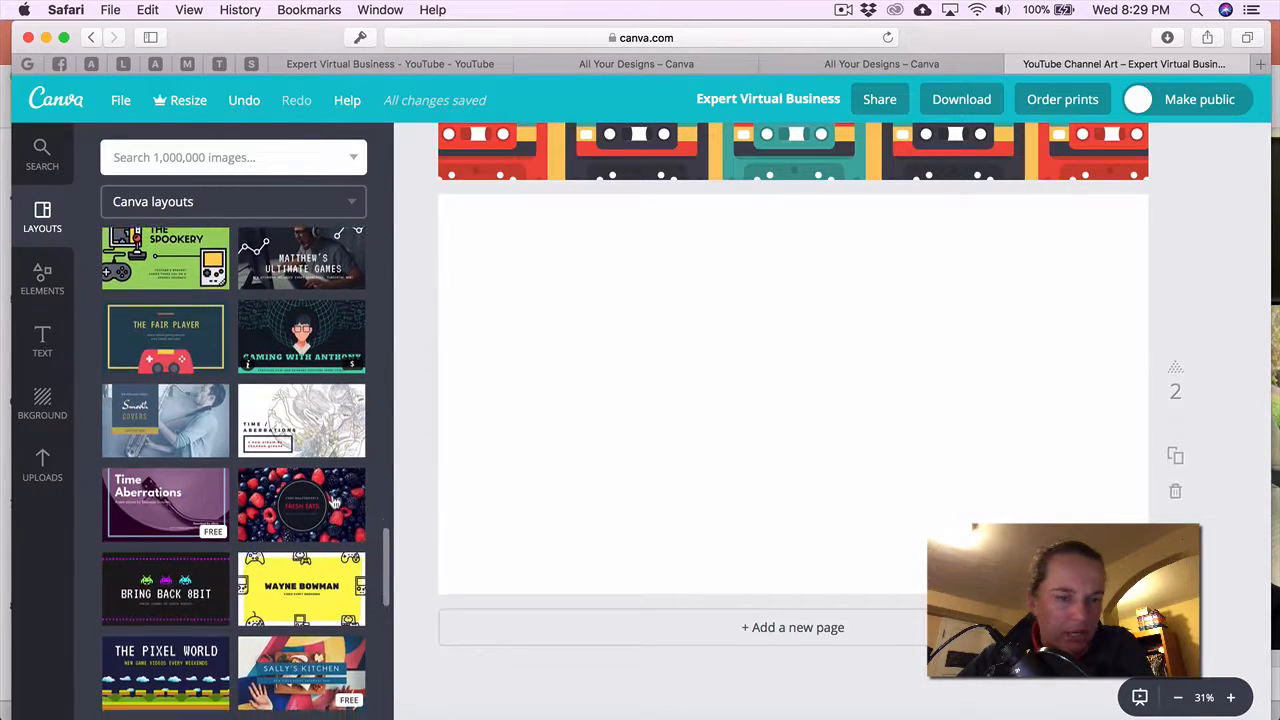
scroll(334, 502, "down", 3)
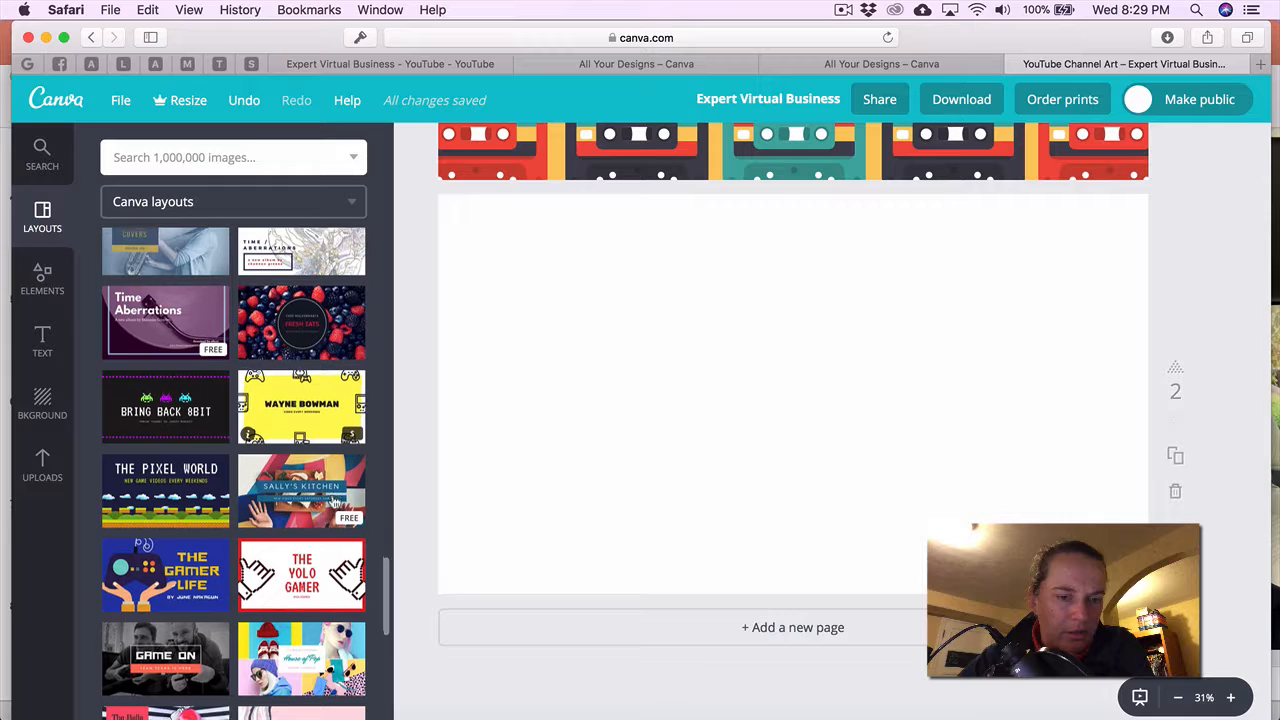
scroll(334, 502, "down", 4)
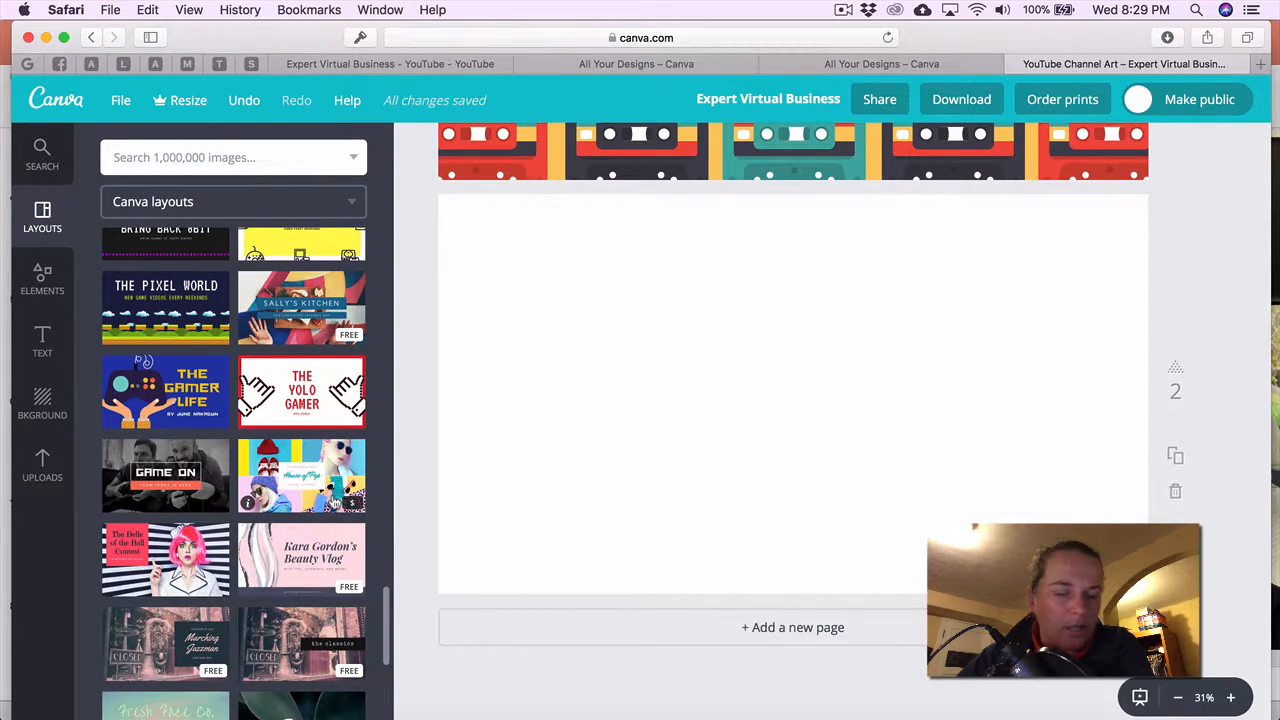
scroll(334, 502, "down", 3)
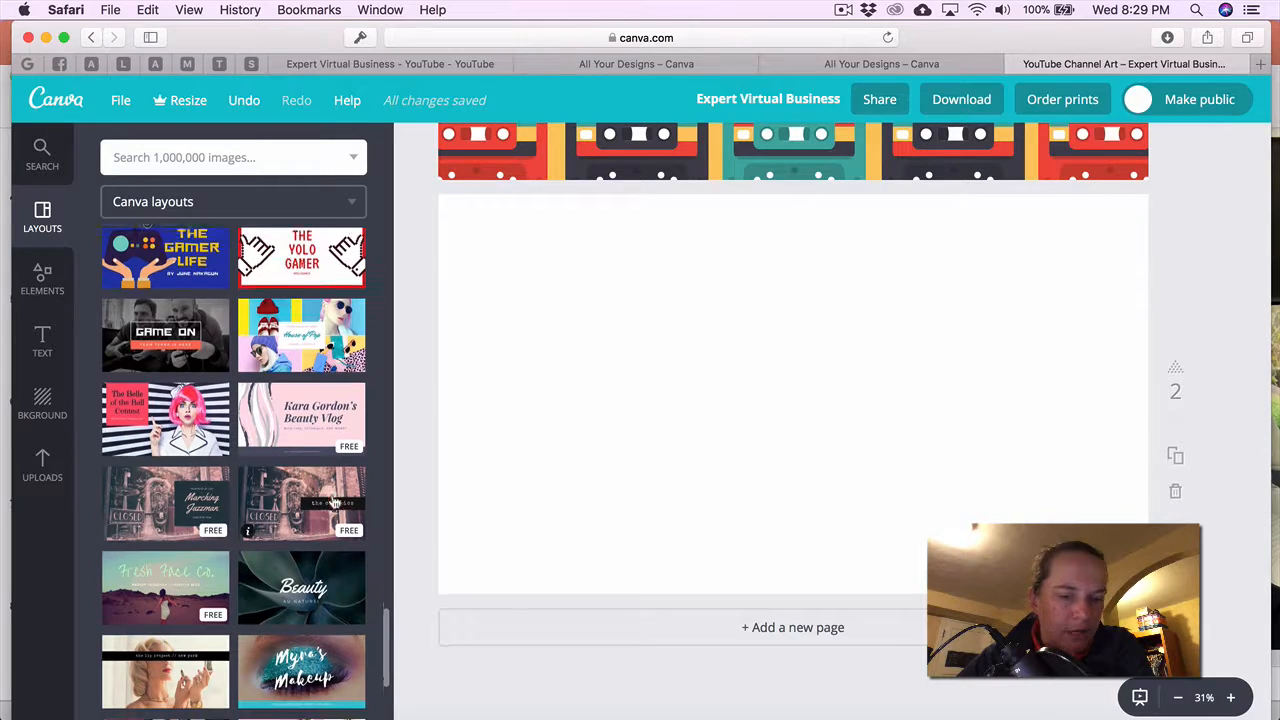
scroll(334, 502, "down", 3)
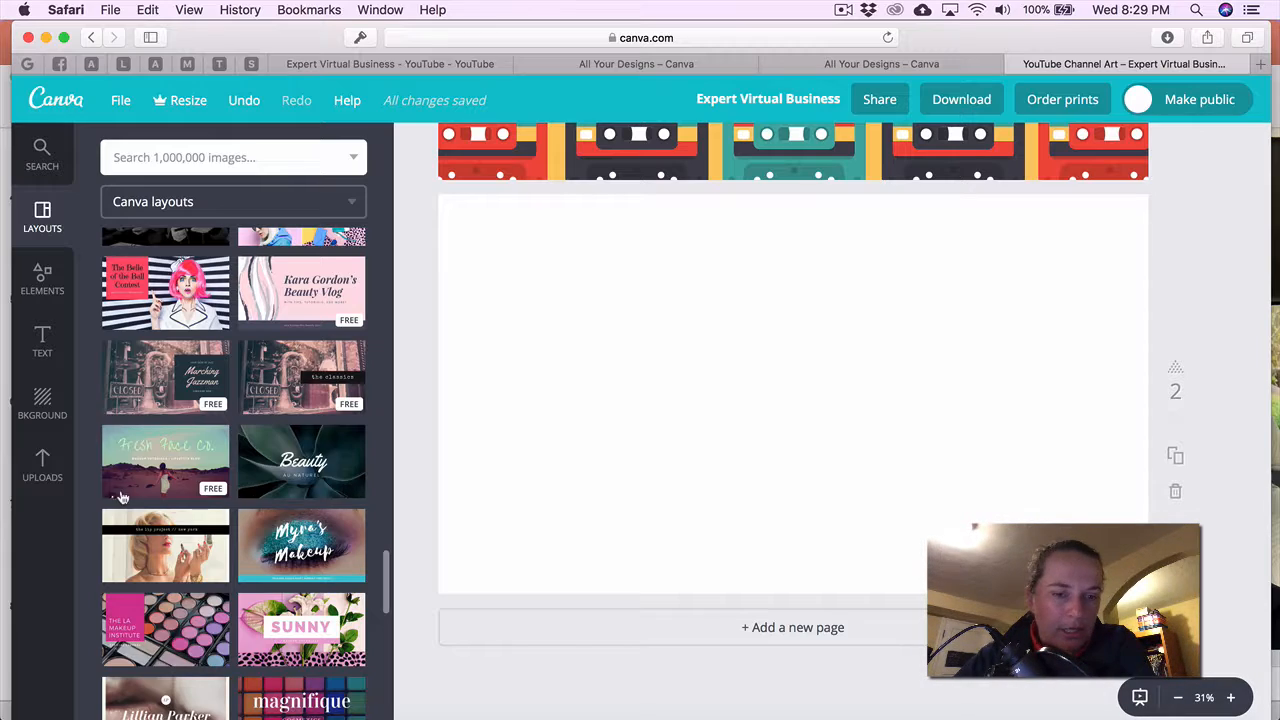
scroll(228, 552, "down", 3)
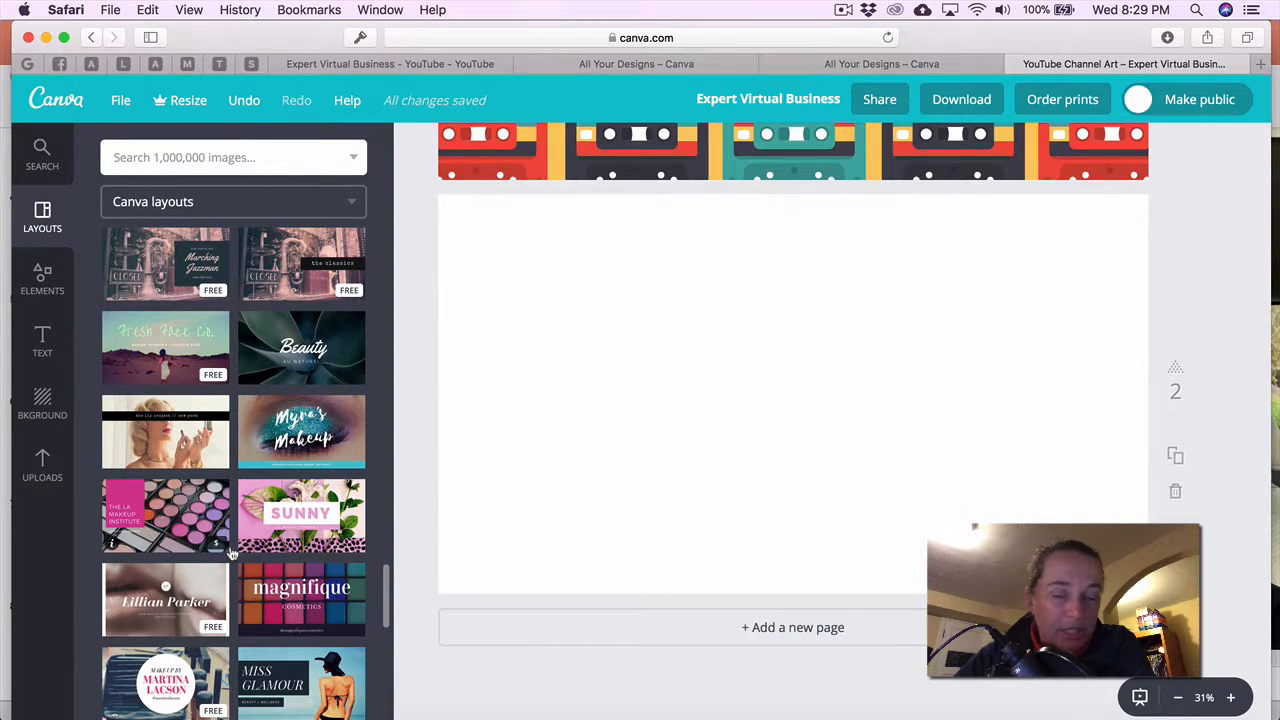
scroll(230, 552, "down", 1)
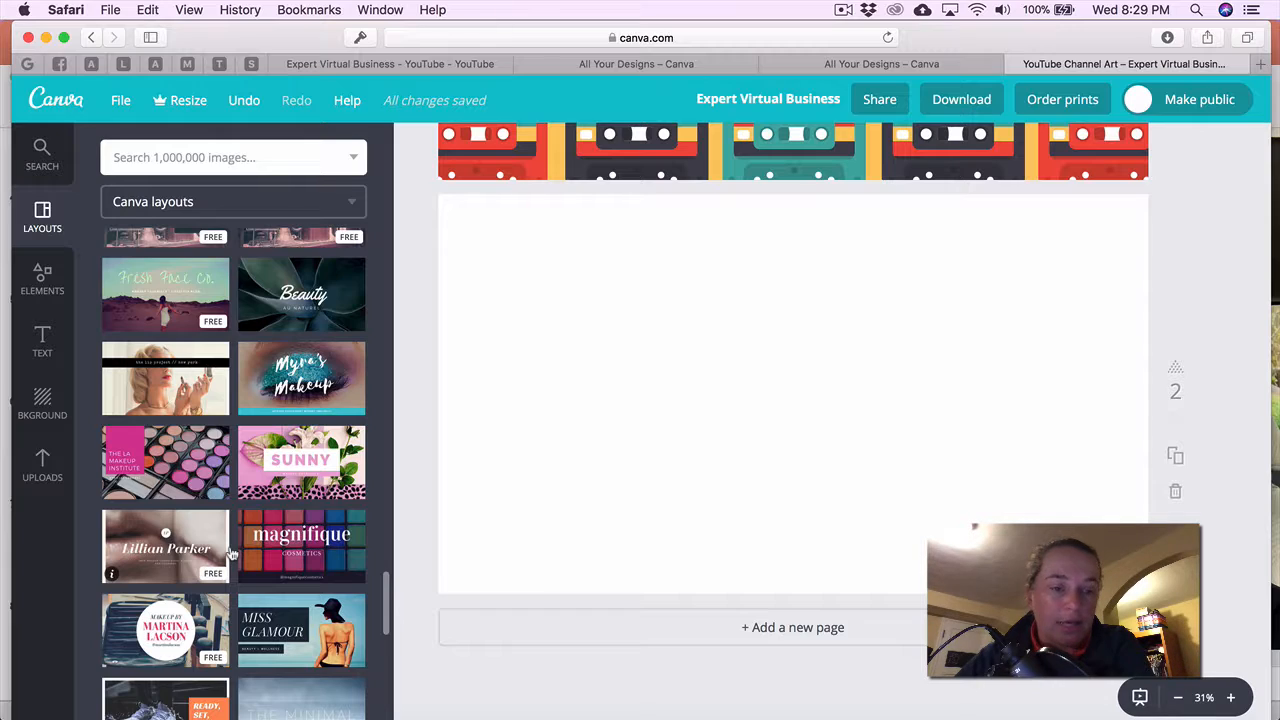
scroll(230, 552, "down", 5)
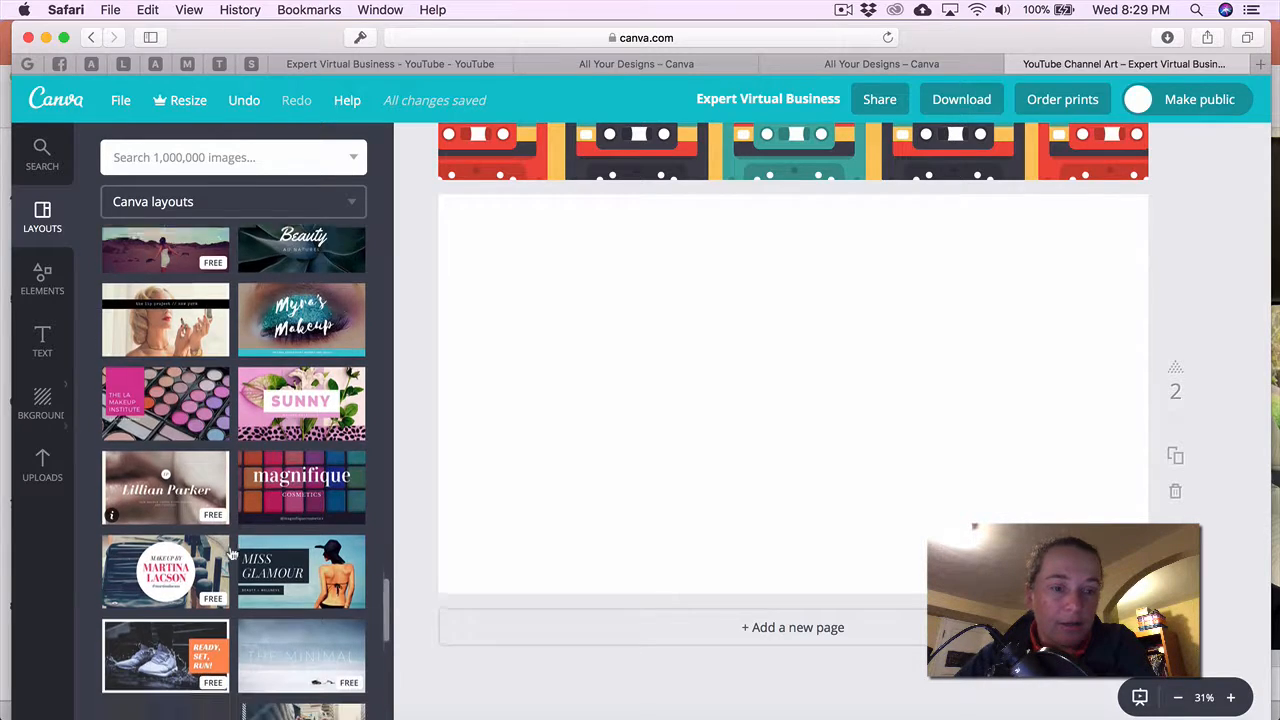
scroll(288, 582, "down", 6)
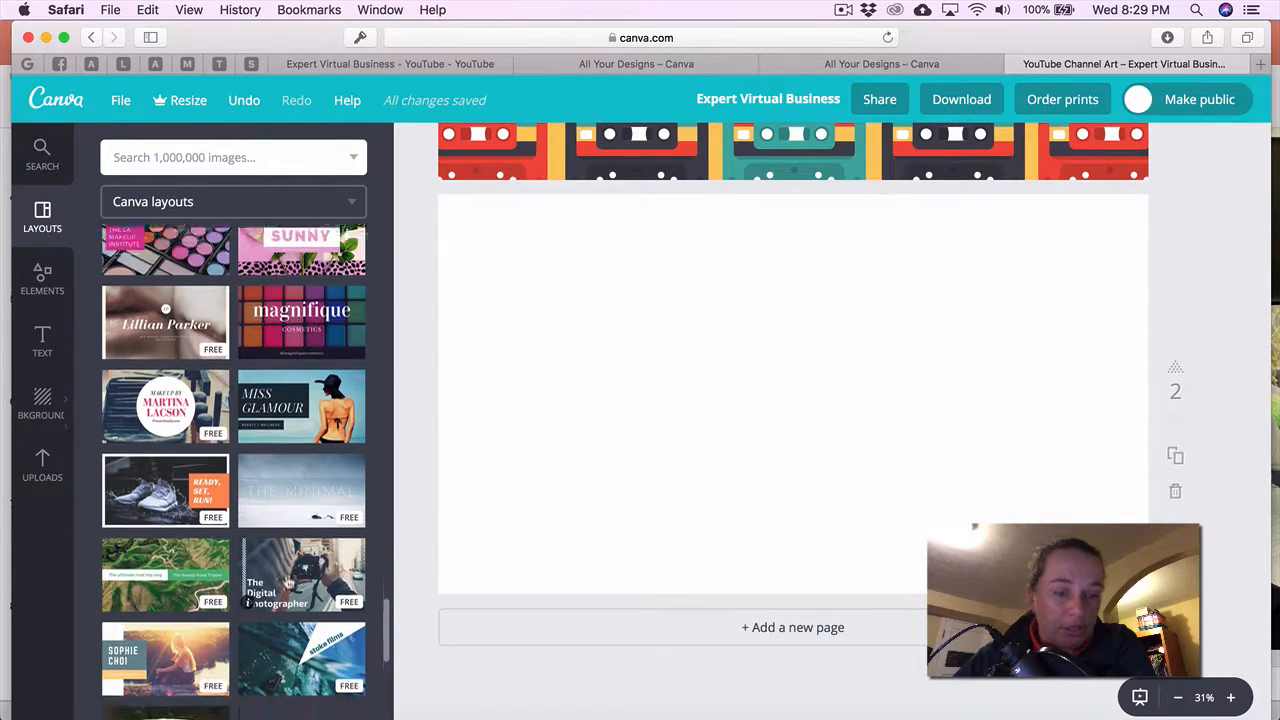
scroll(288, 582, "down", 5)
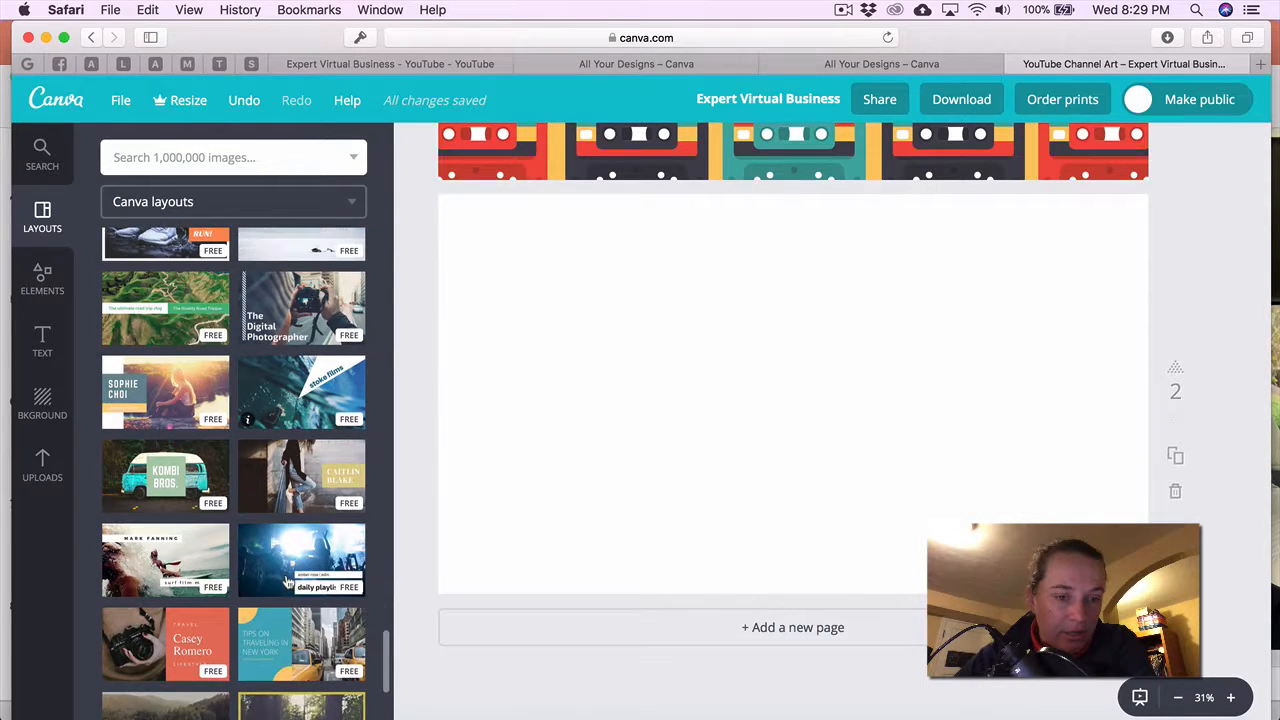
scroll(288, 582, "down", 4)
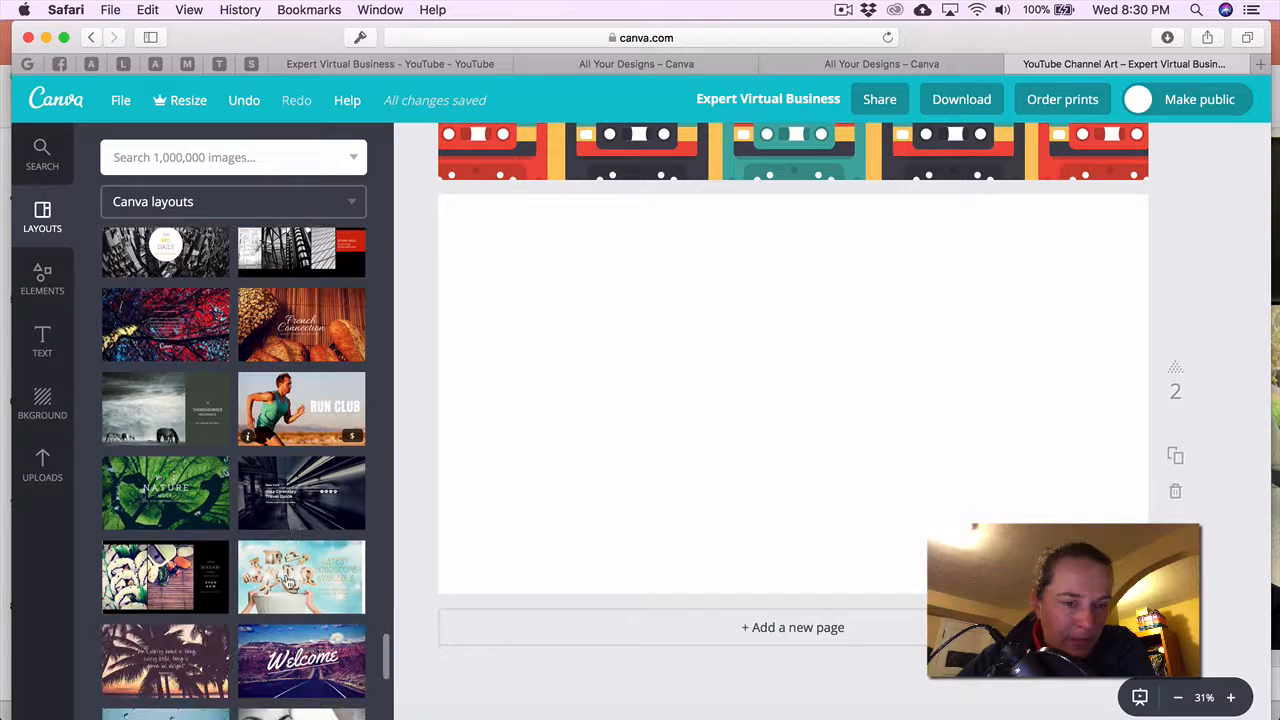
scroll(288, 580, "down", 1)
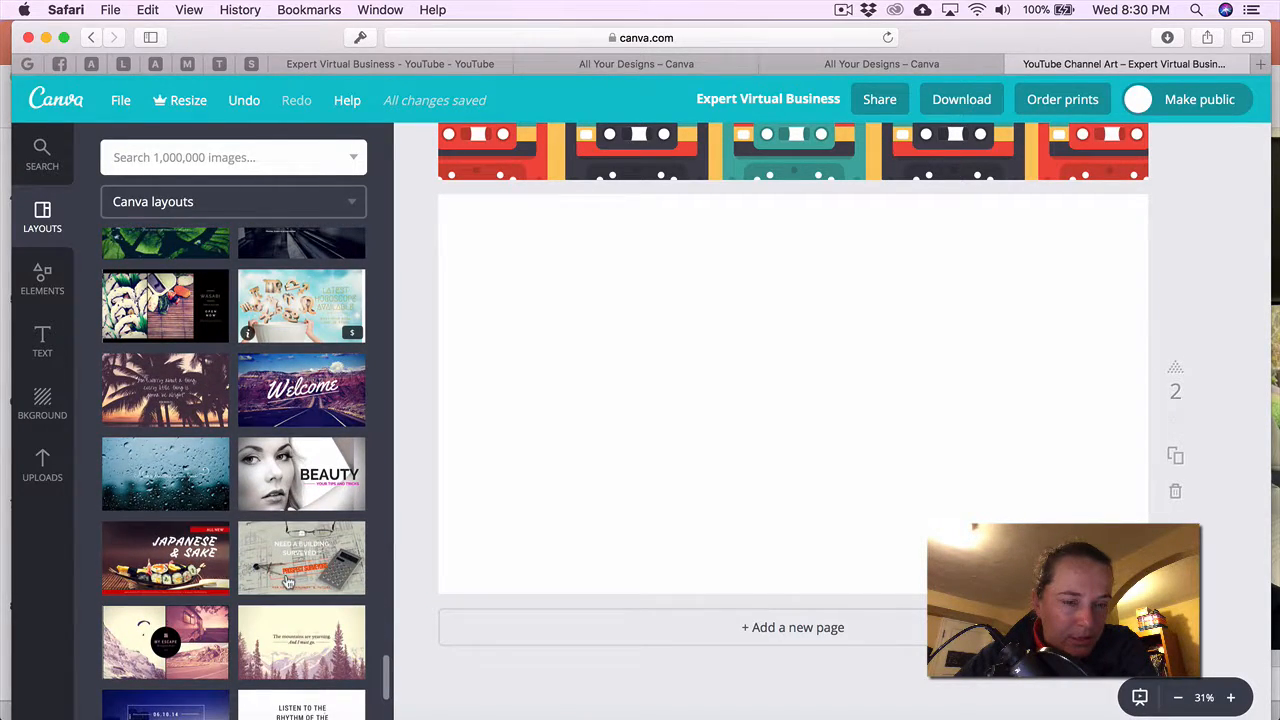
scroll(288, 580, "down", 5)
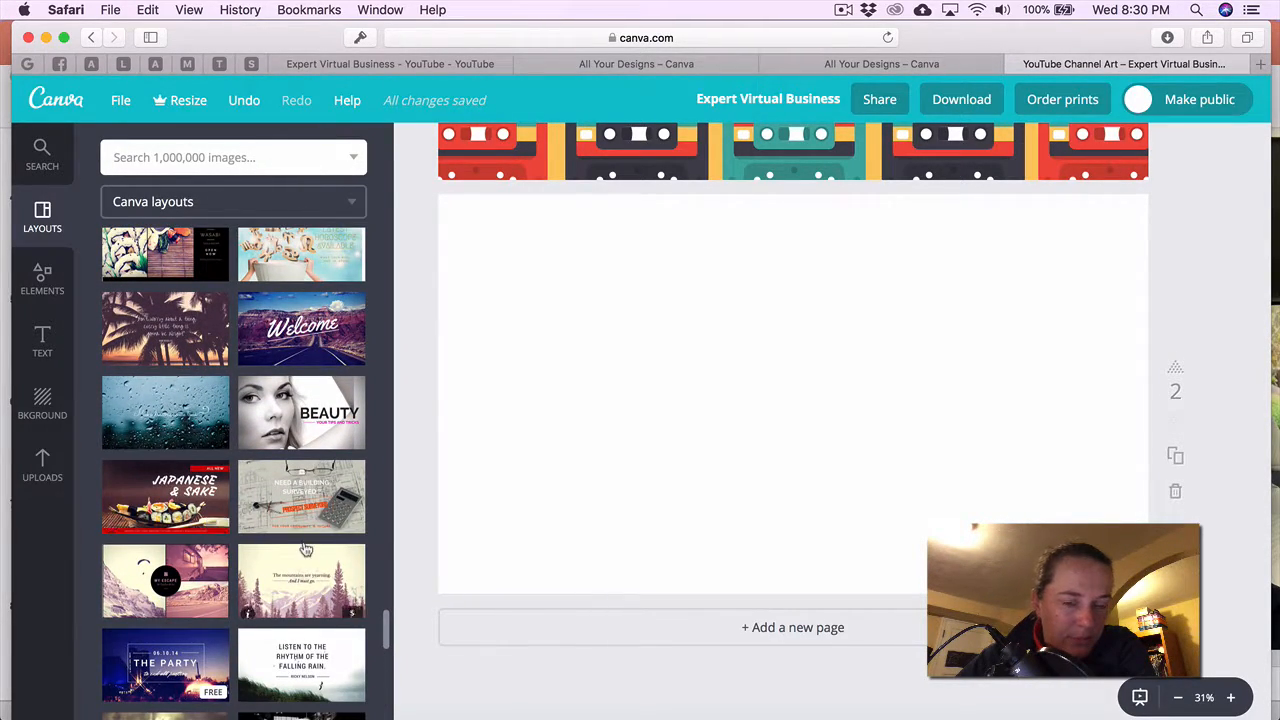
scroll(305, 548, "down", 6)
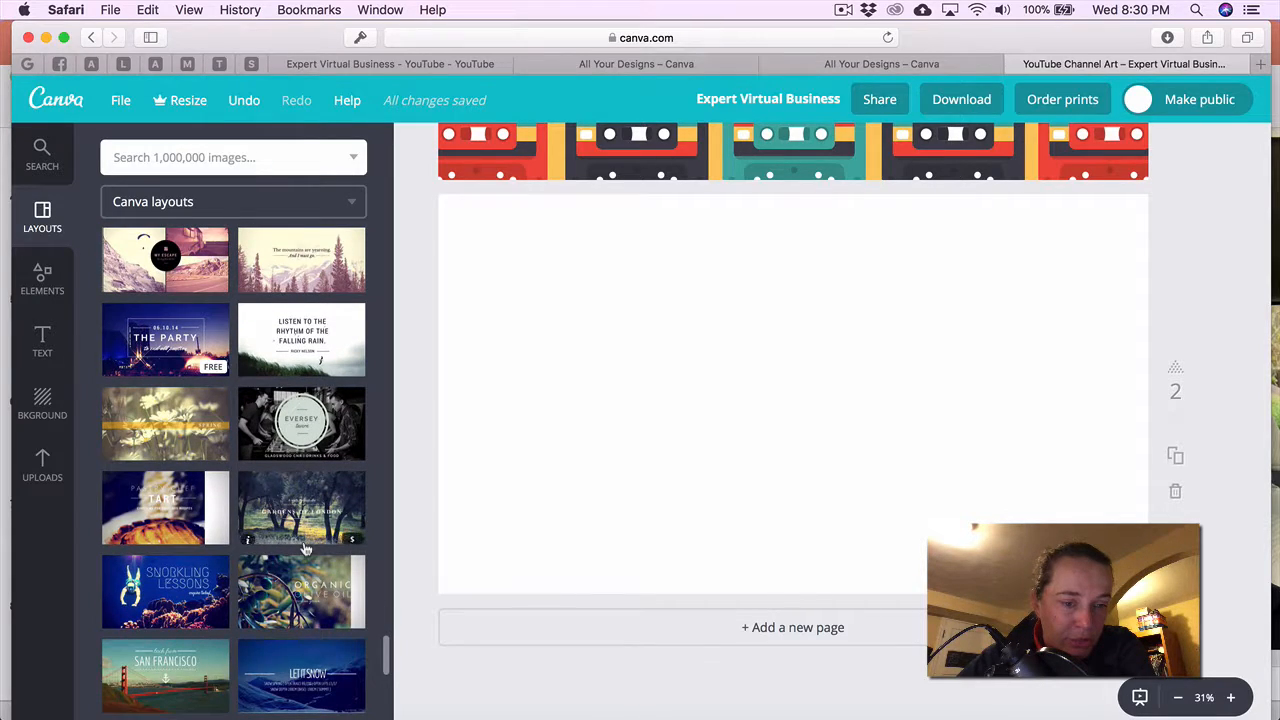
scroll(305, 548, "down", 10)
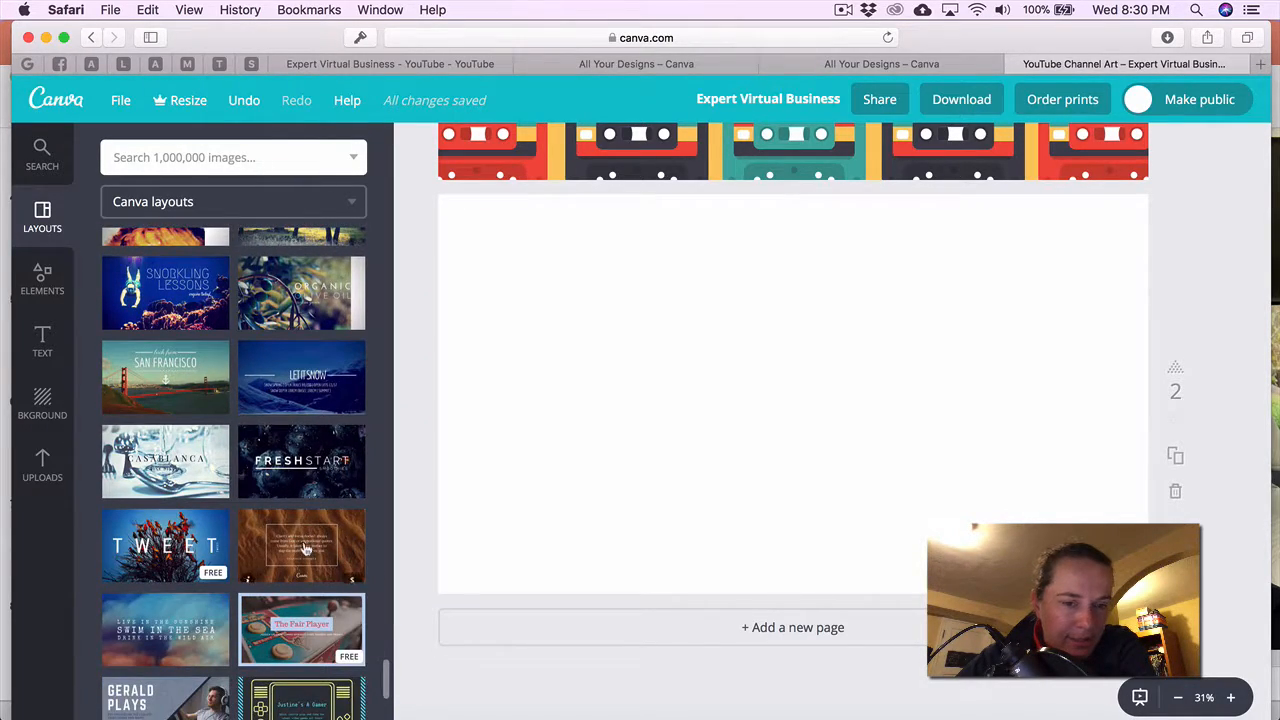
scroll(305, 548, "down", 15)
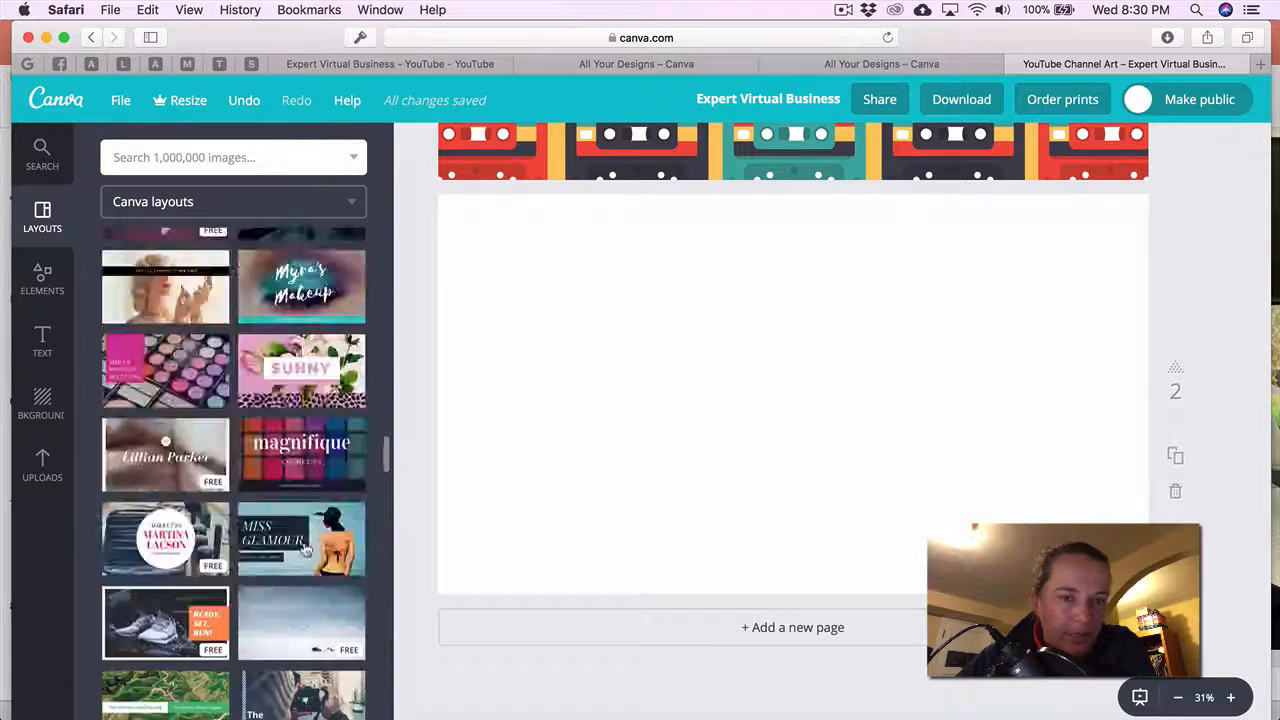
scroll(305, 548, "down", 6)
Apply the Tommy Cooper layout and retitle it 'Expert Virtual Business', moved up above the handle.
left_click(315, 545)
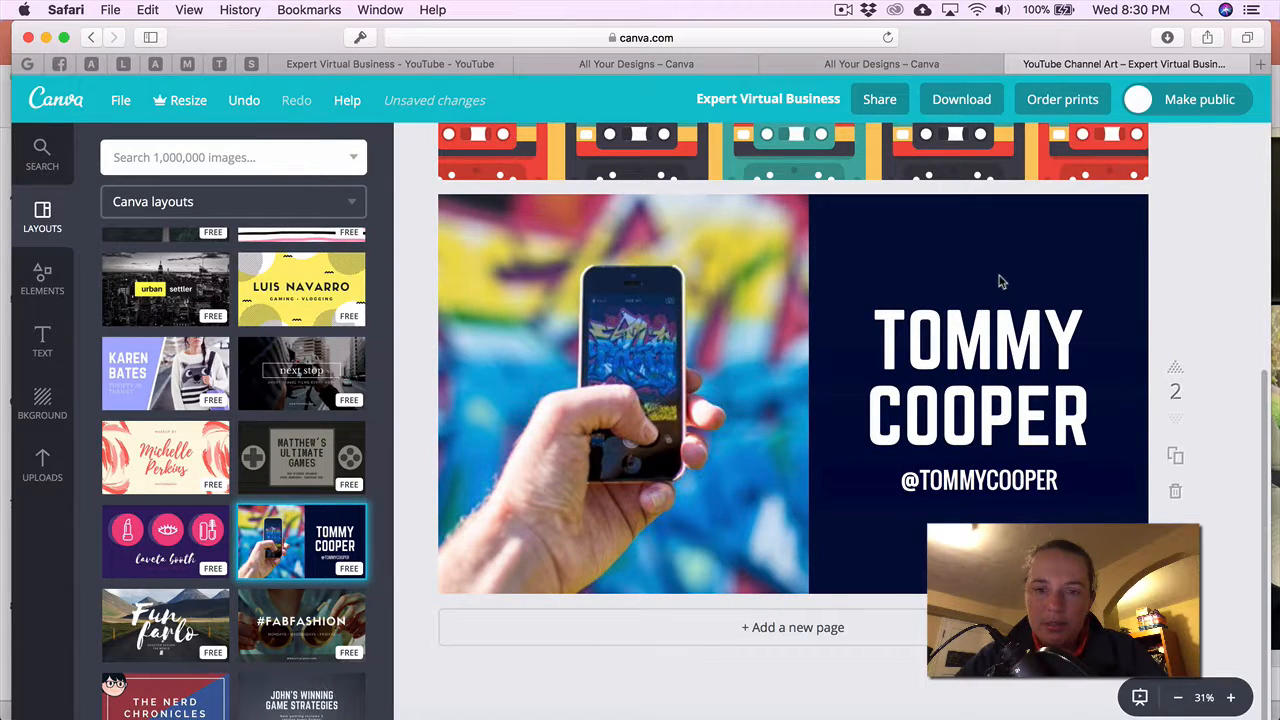
left_click(975, 350)
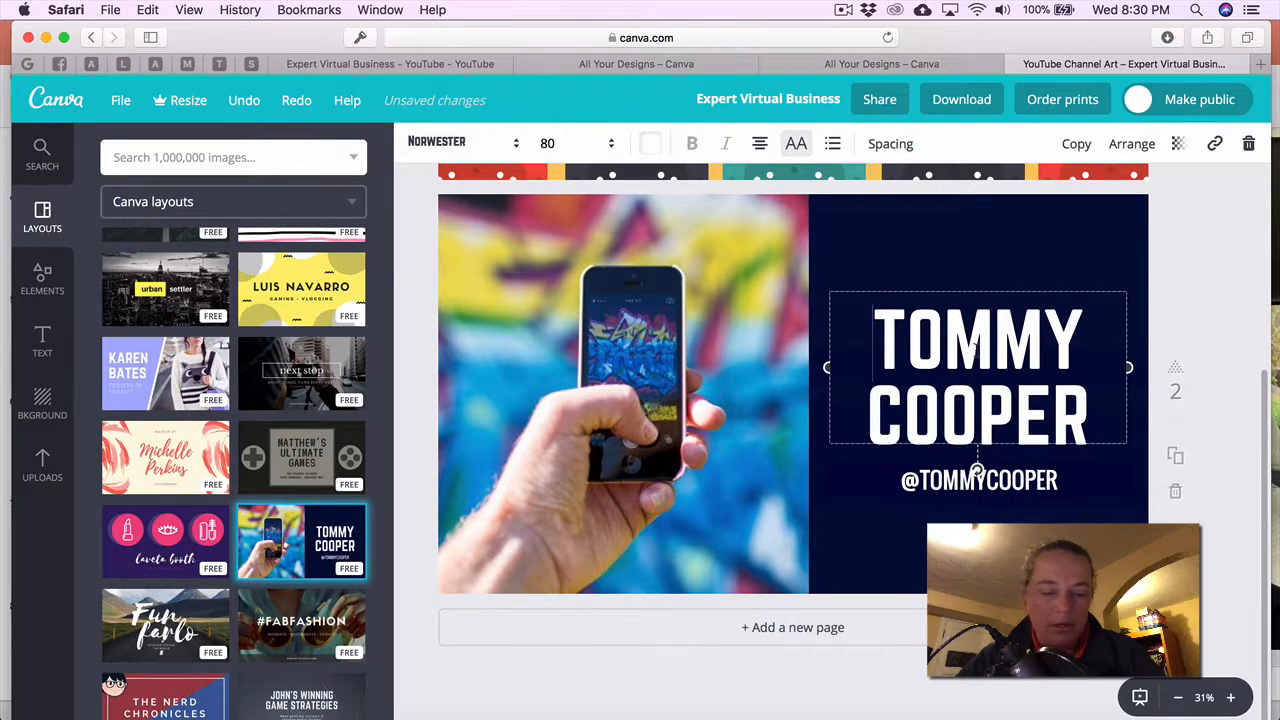
key("super+Tab")
left_click_drag(246, 213, 95, 216)
key("super+c")
key("super+Tab")
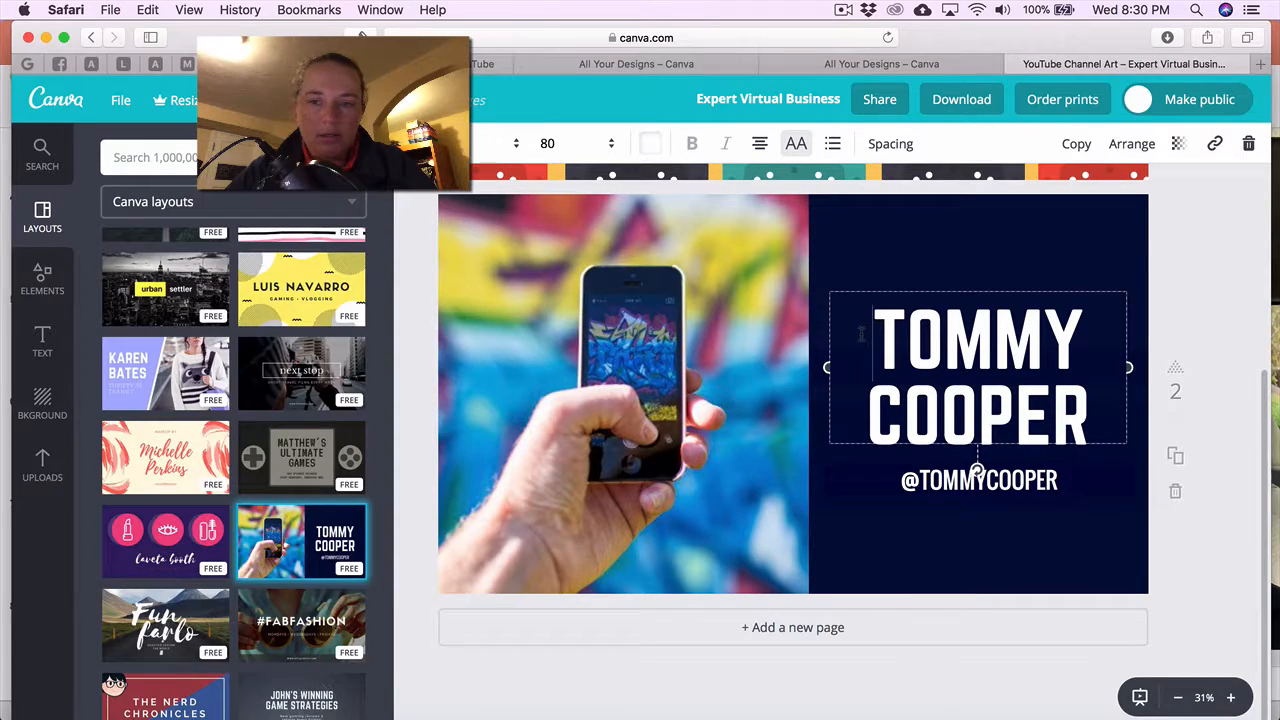
left_click_drag(873, 340, 1088, 440)
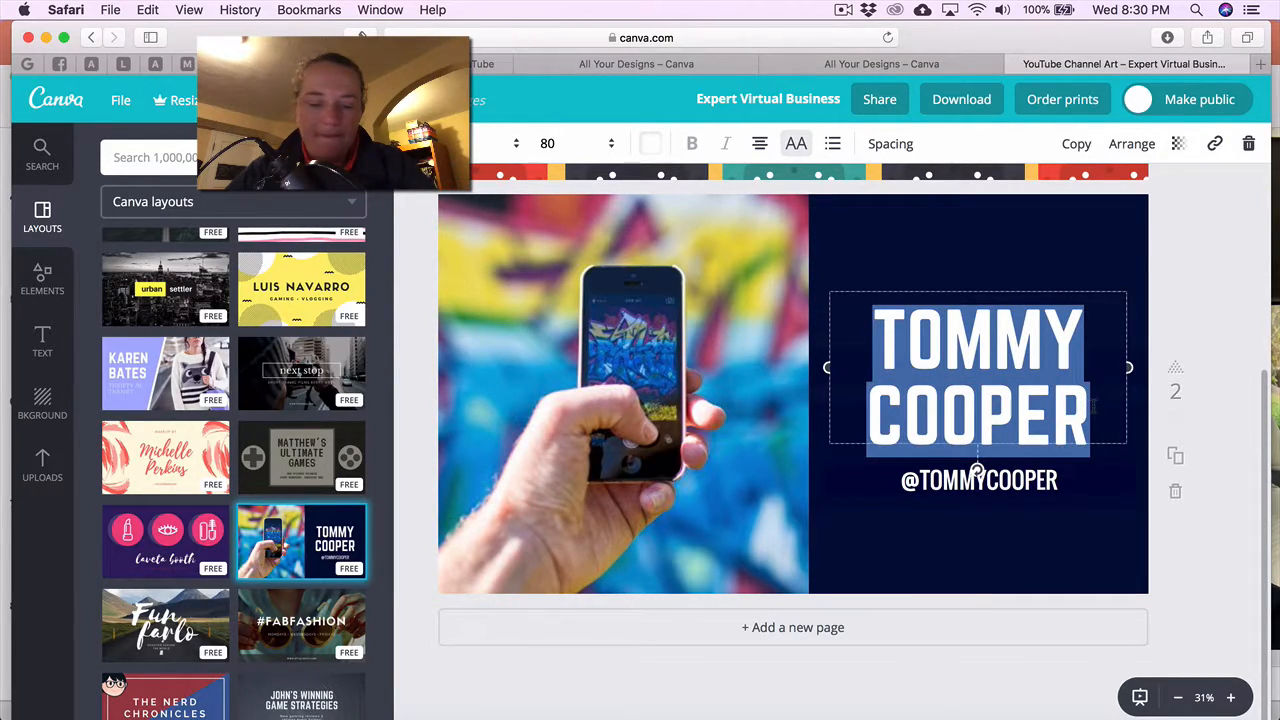
key("super+v")
left_click_drag(1023, 288, 1023, 206)
left_click(1031, 480)
key("super+Tab")
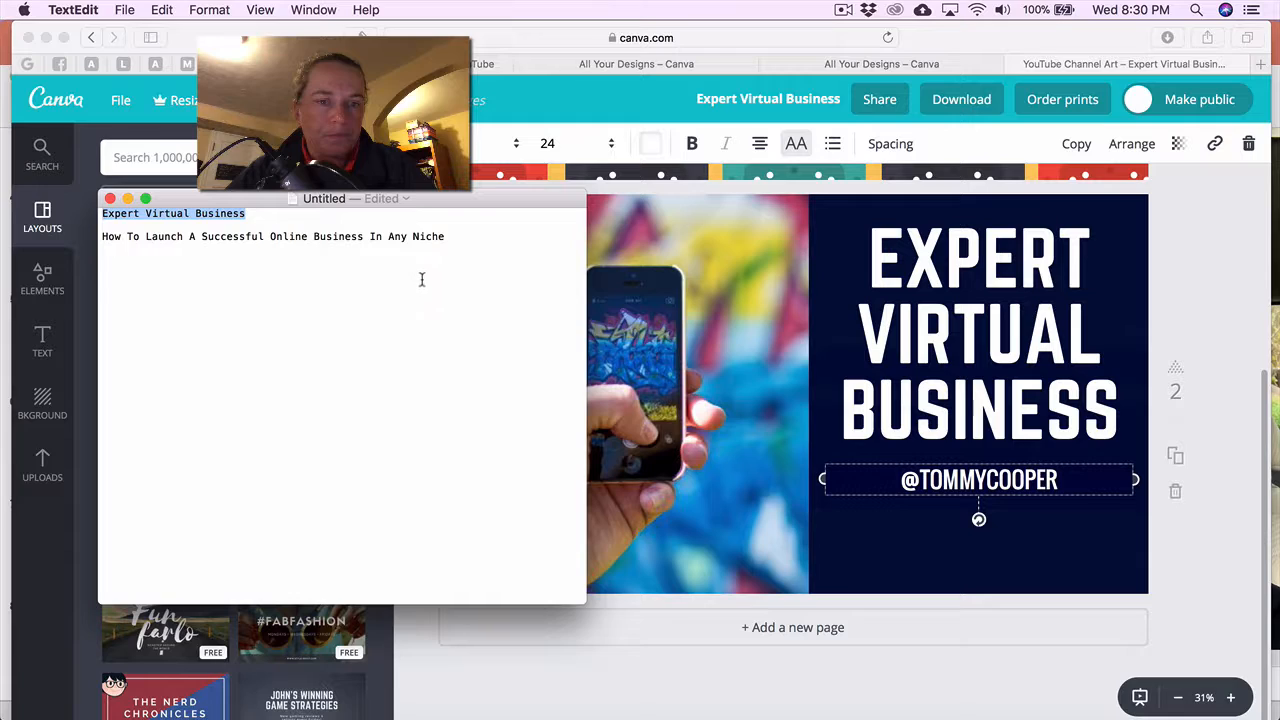
left_click_drag(452, 244, 107, 236)
key("super+c")
key("super+Tab")
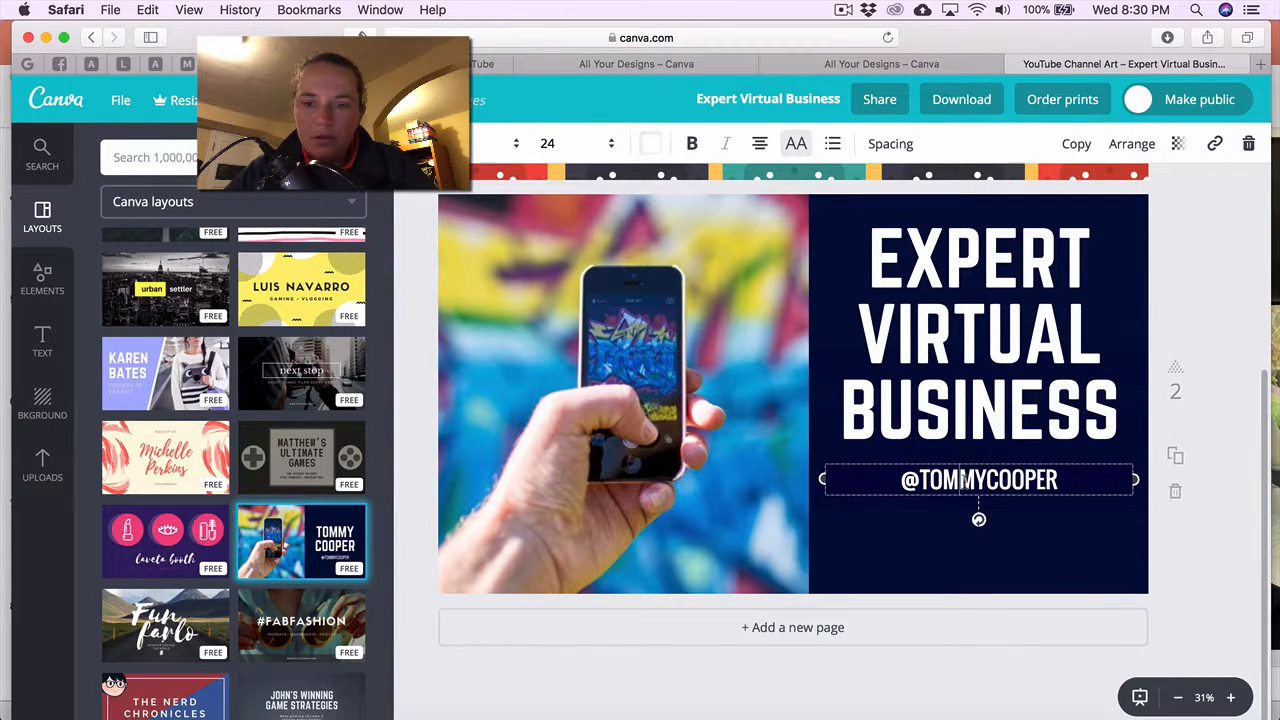
left_click_drag(889, 480, 1058, 480)
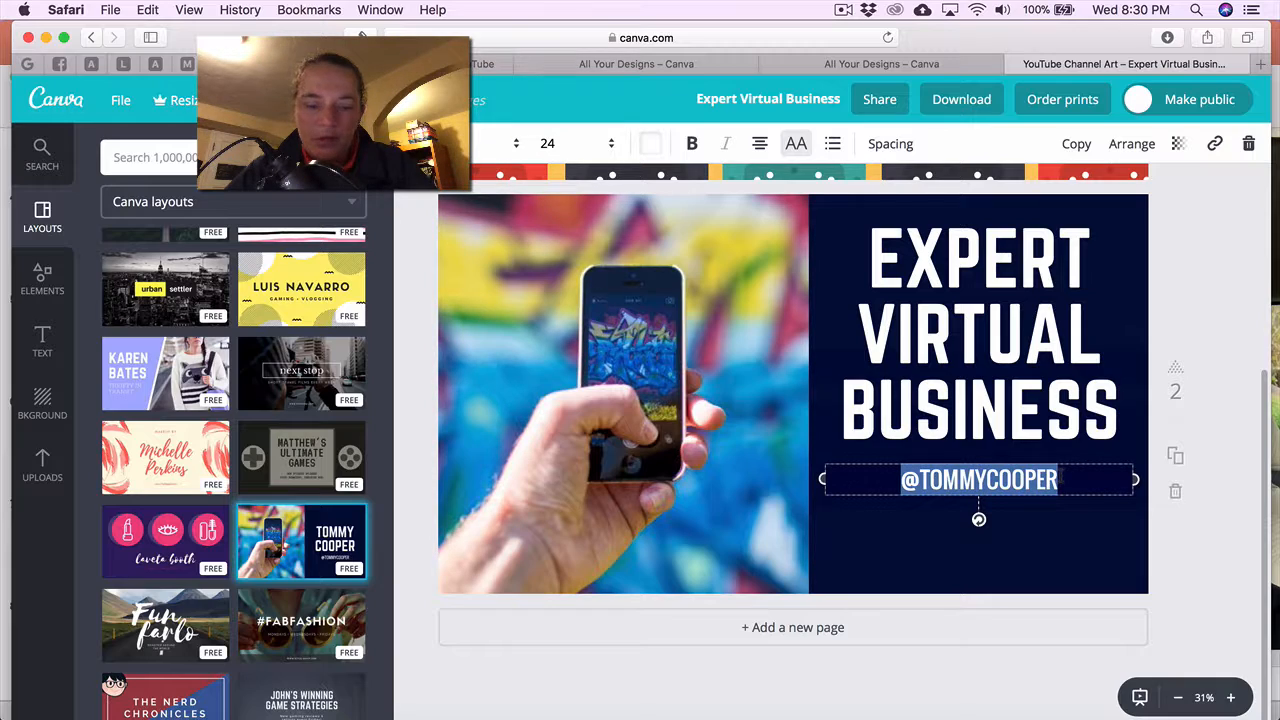
key("super+v")
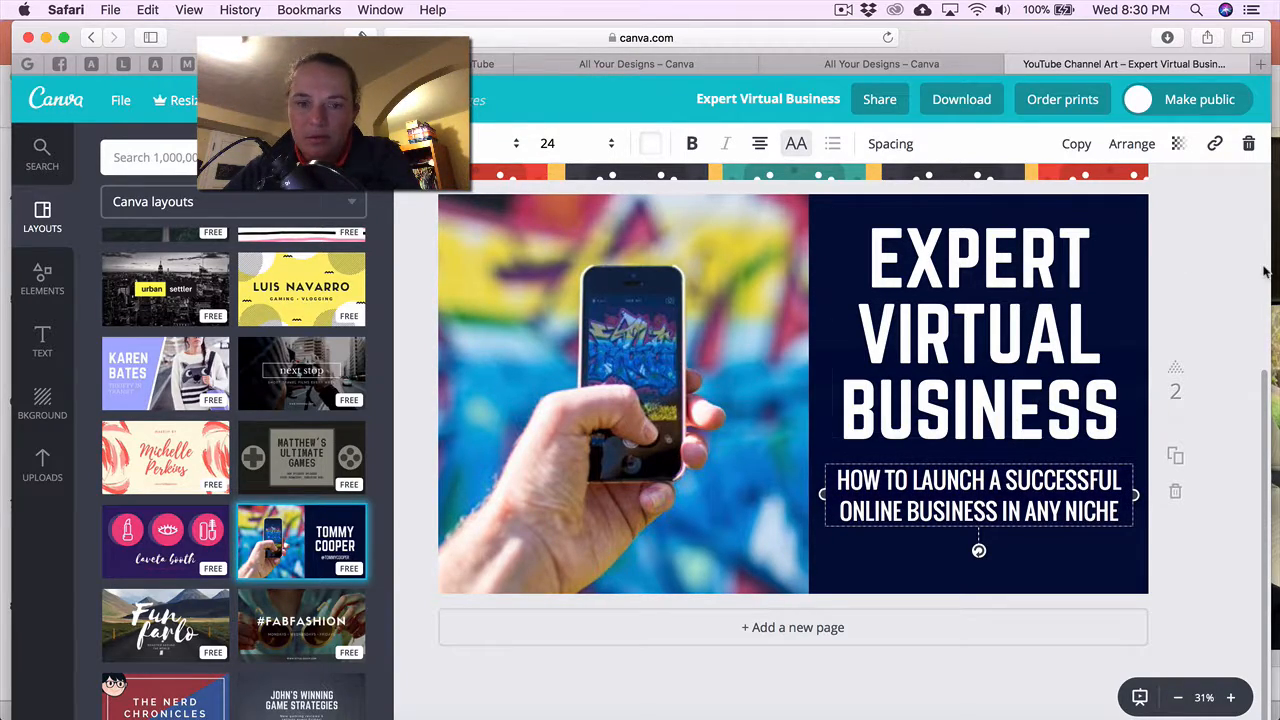
left_click(1233, 299)
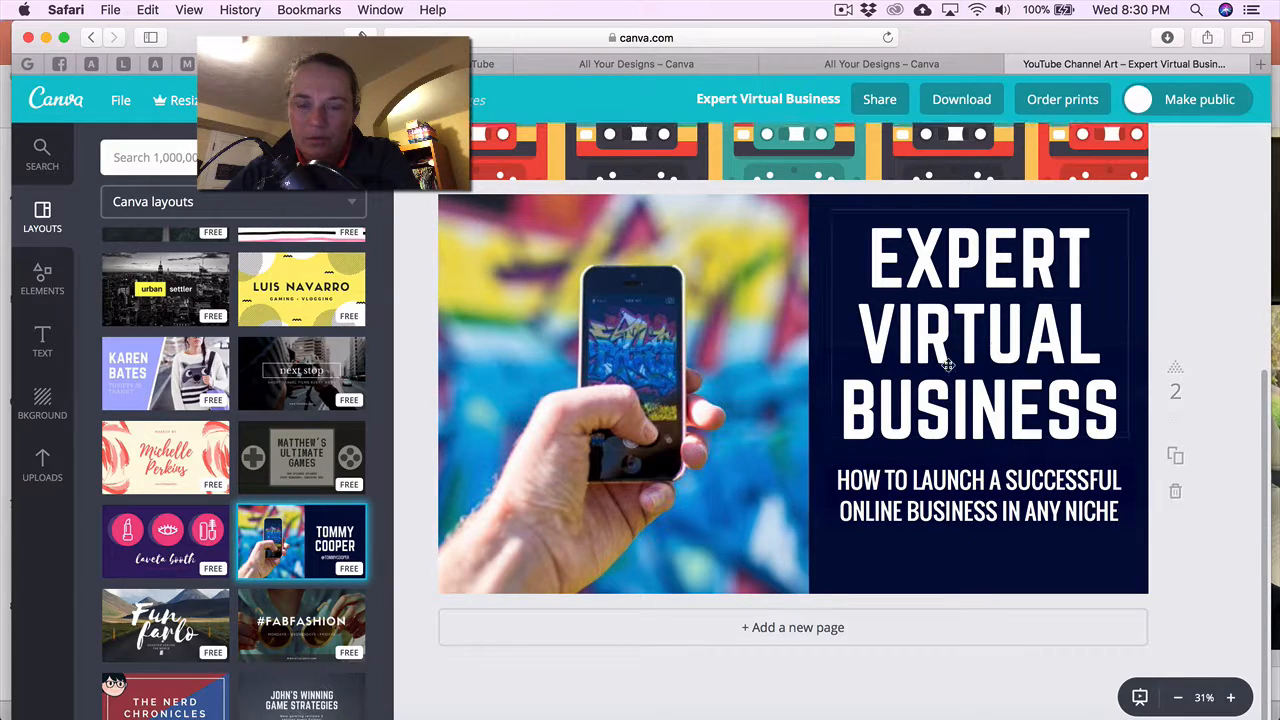
scroll(948, 366, "up", 3)
scroll(948, 366, "up", 2)
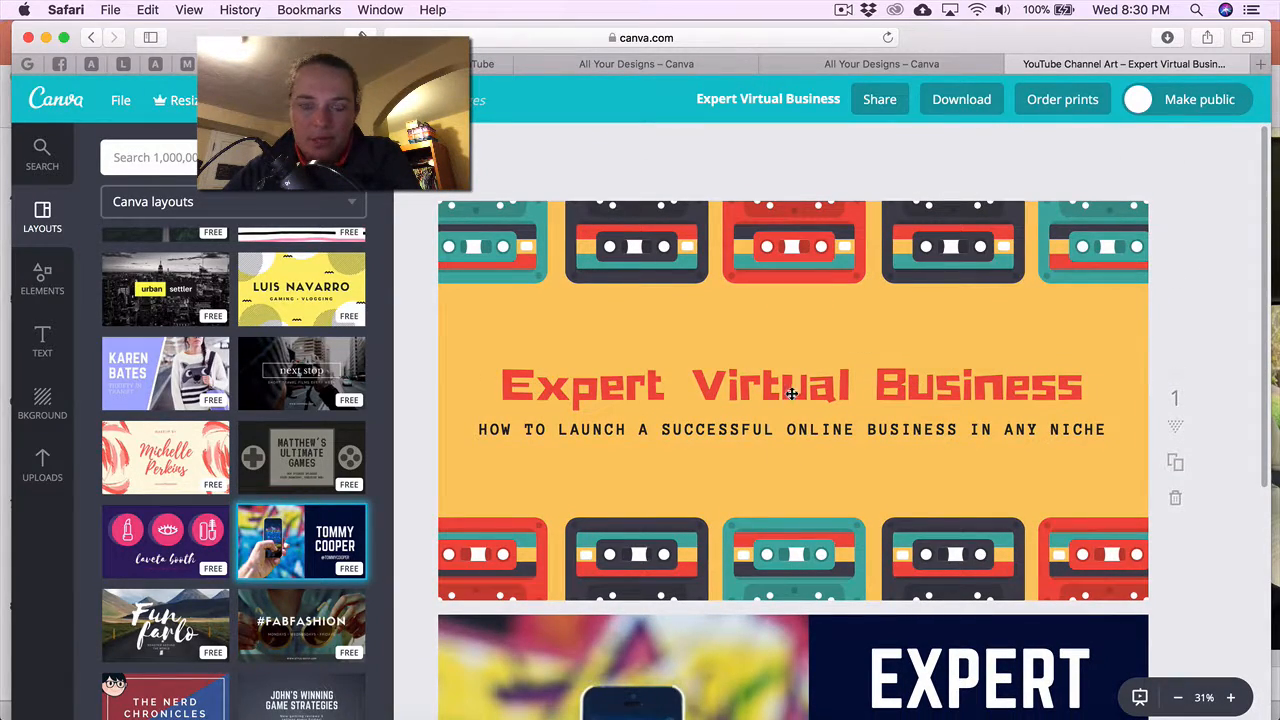
scroll(791, 393, "down", 5)
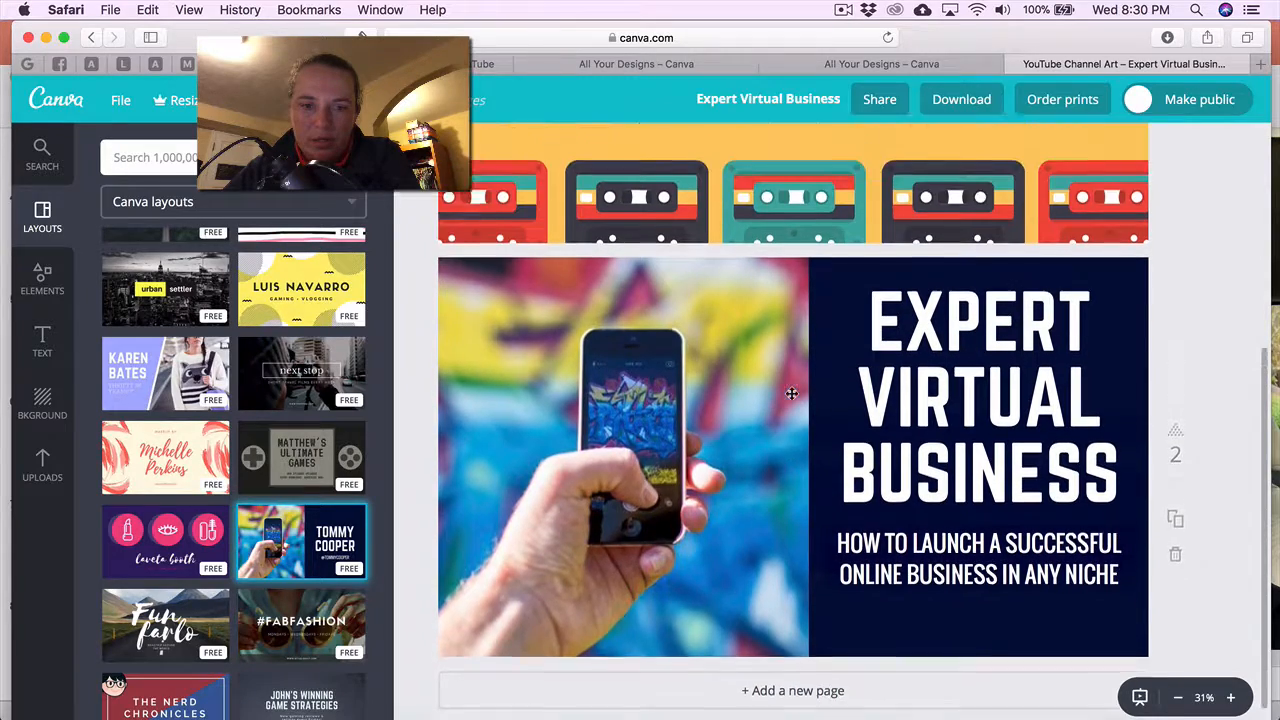
scroll(791, 393, "up", 4)
scroll(791, 393, "down", 5)
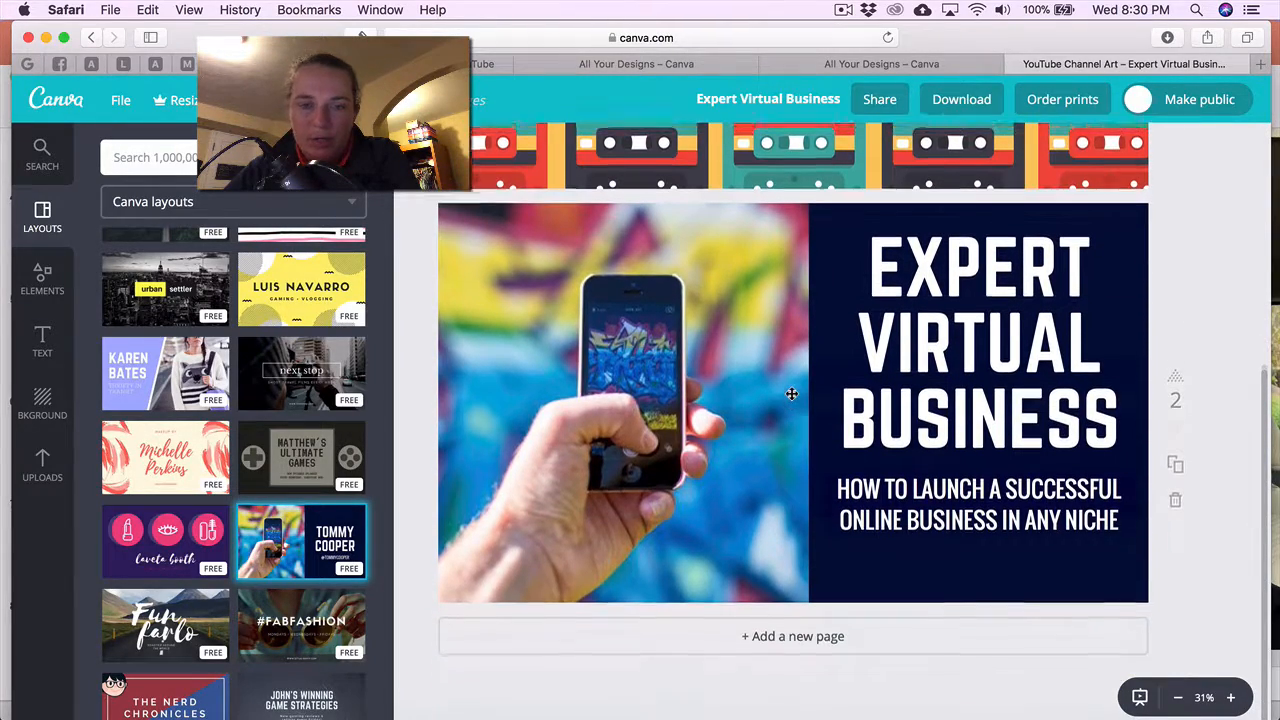
scroll(791, 393, "up", 2)
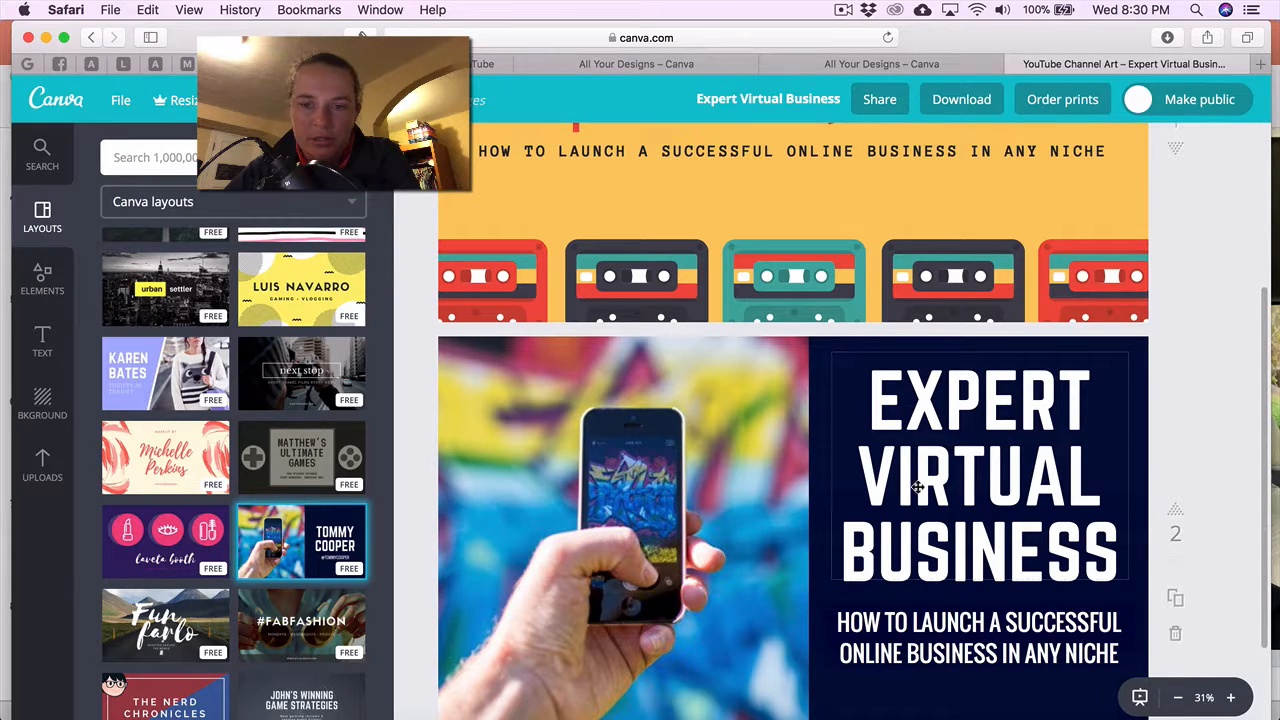
scroll(917, 487, "down", 2)
scroll(917, 487, "up", 6)
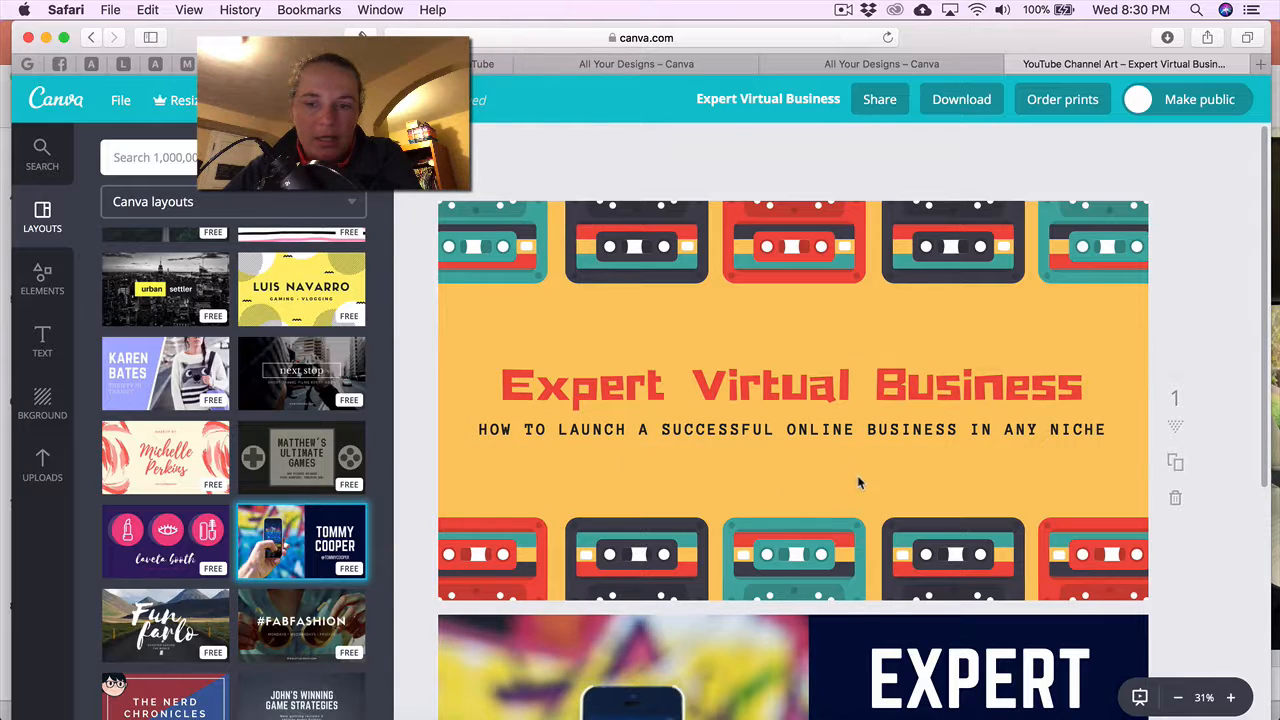
scroll(766, 534, "down", 6)
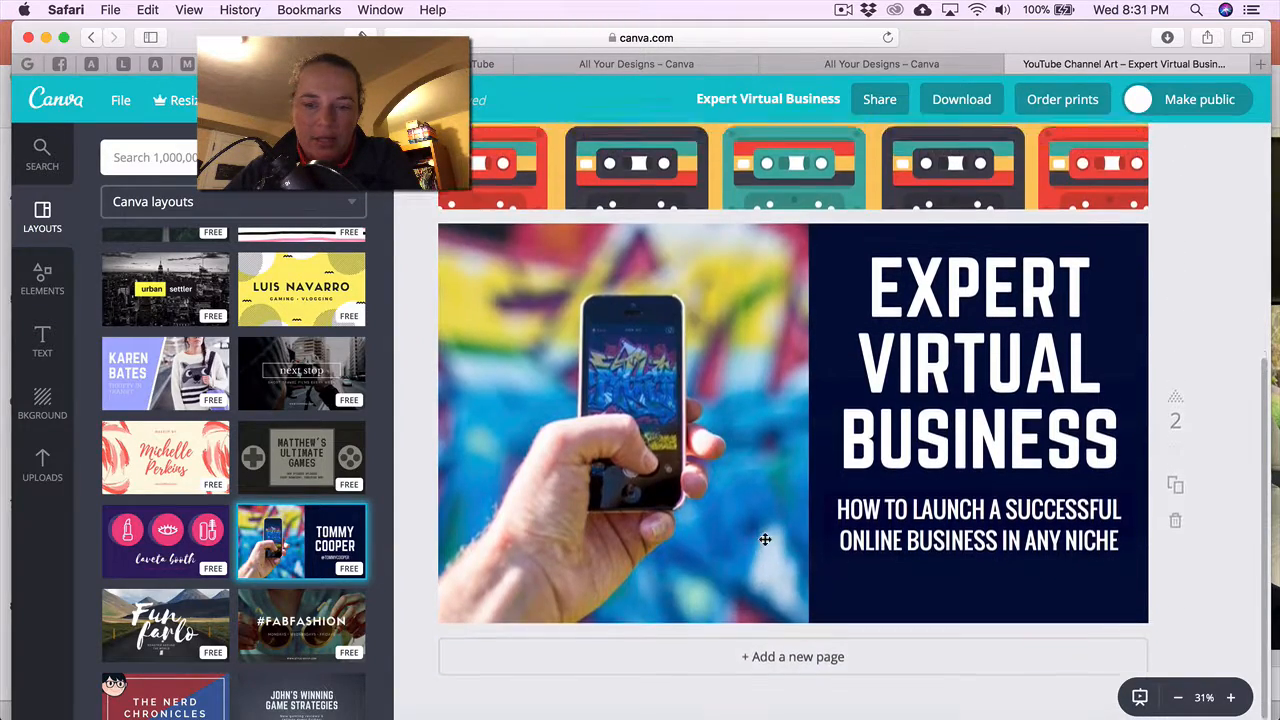
scroll(766, 534, "up", 5)
scroll(765, 540, "up", 1)
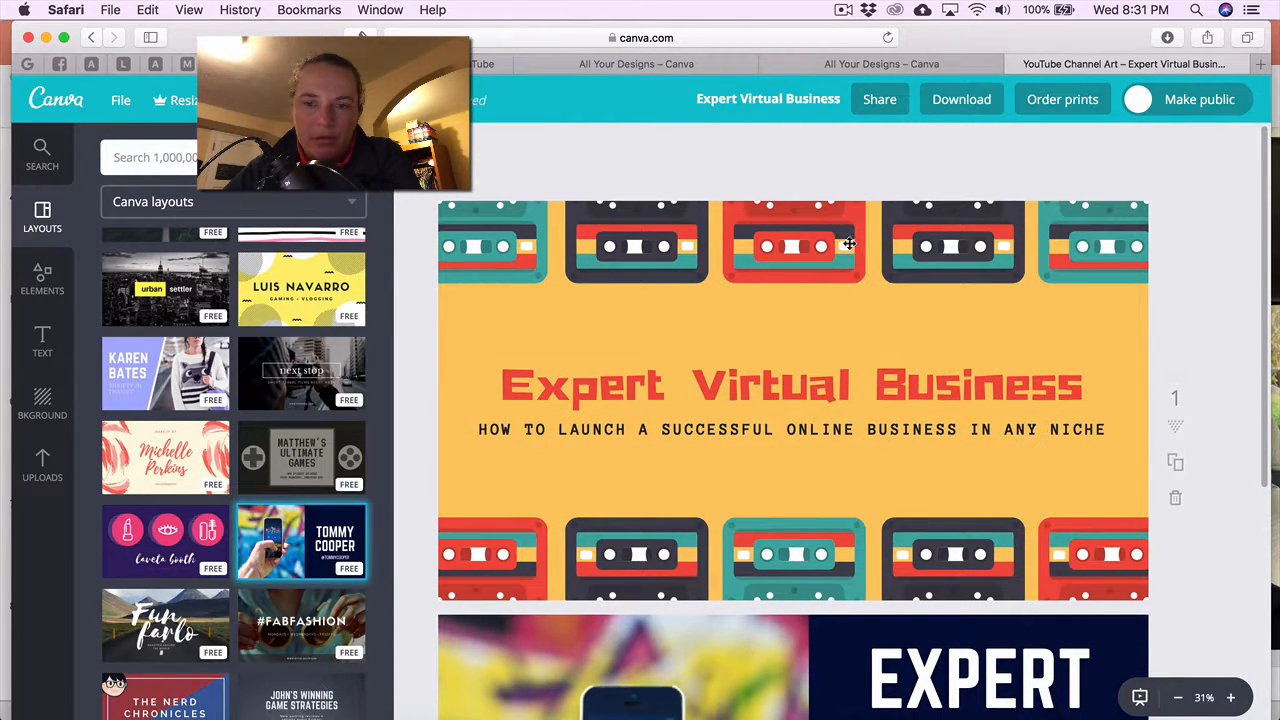
Delete the middle red cassette from page 1's top row.
left_click(848, 244)
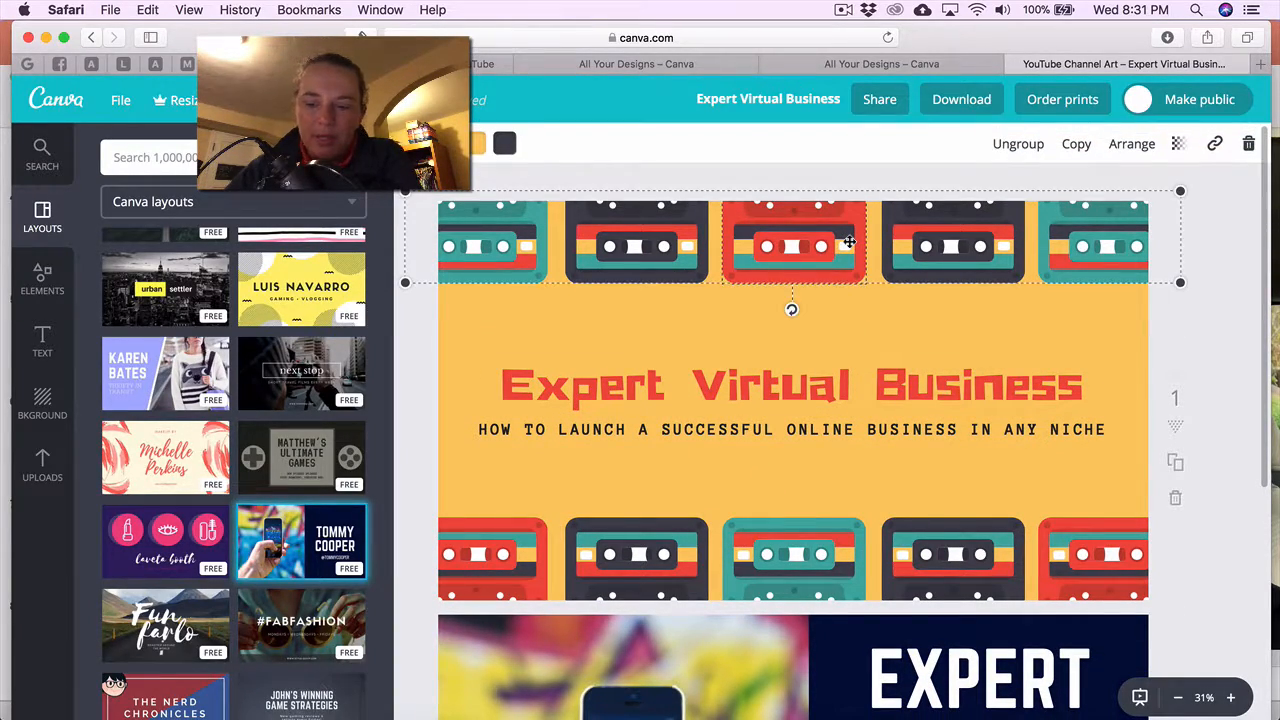
left_click(1248, 143)
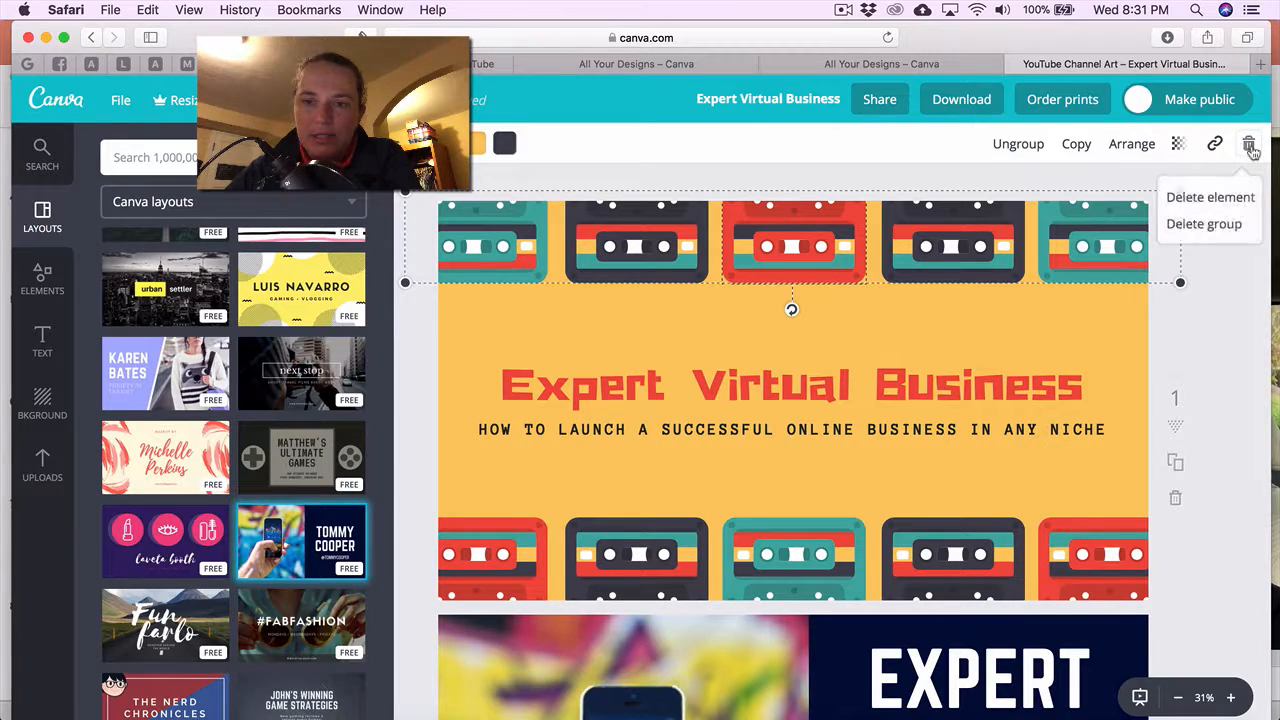
left_click(1220, 198)
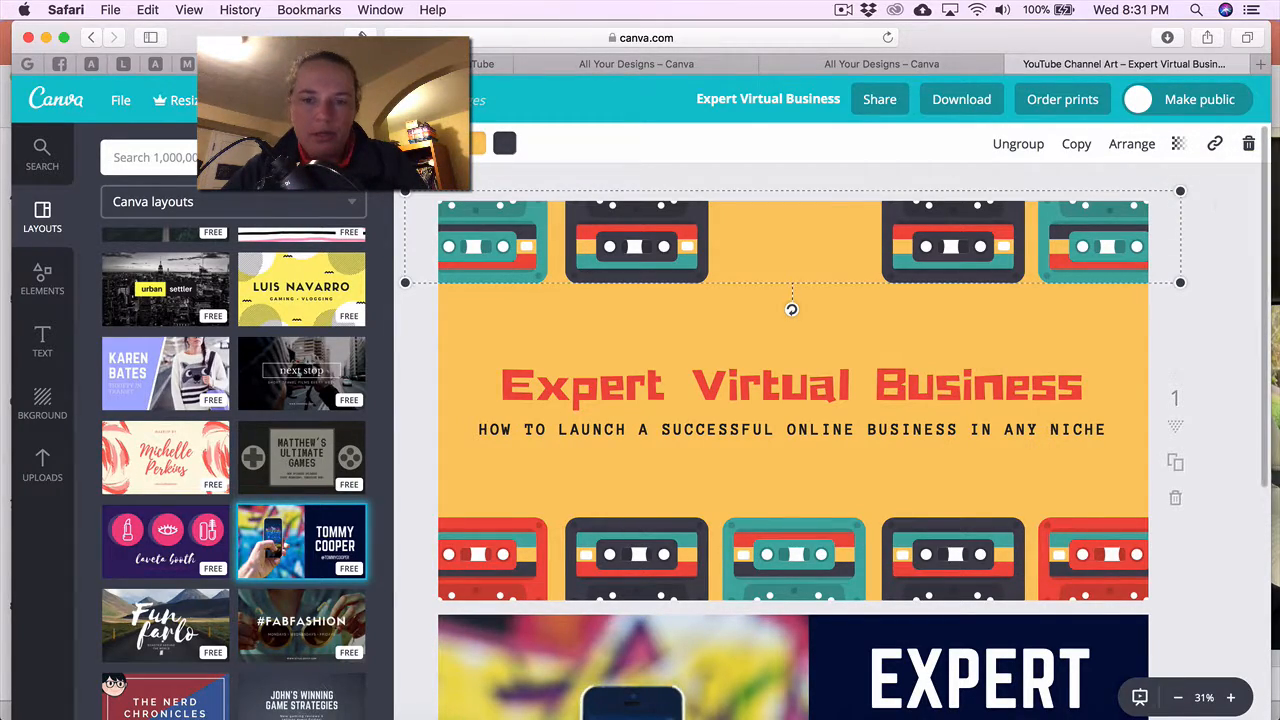
Delete the phone photo on page 2, leaving an empty picture placeholder.
scroll(924, 318, "down", 5)
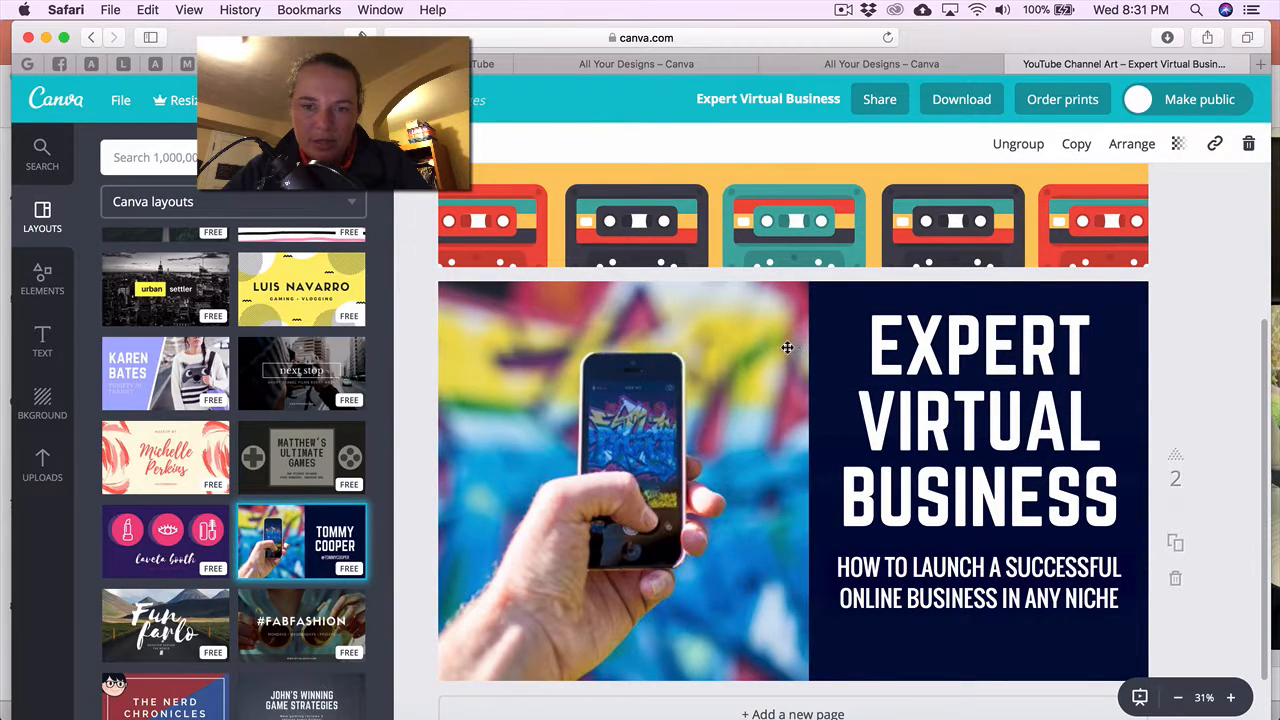
left_click(786, 349)
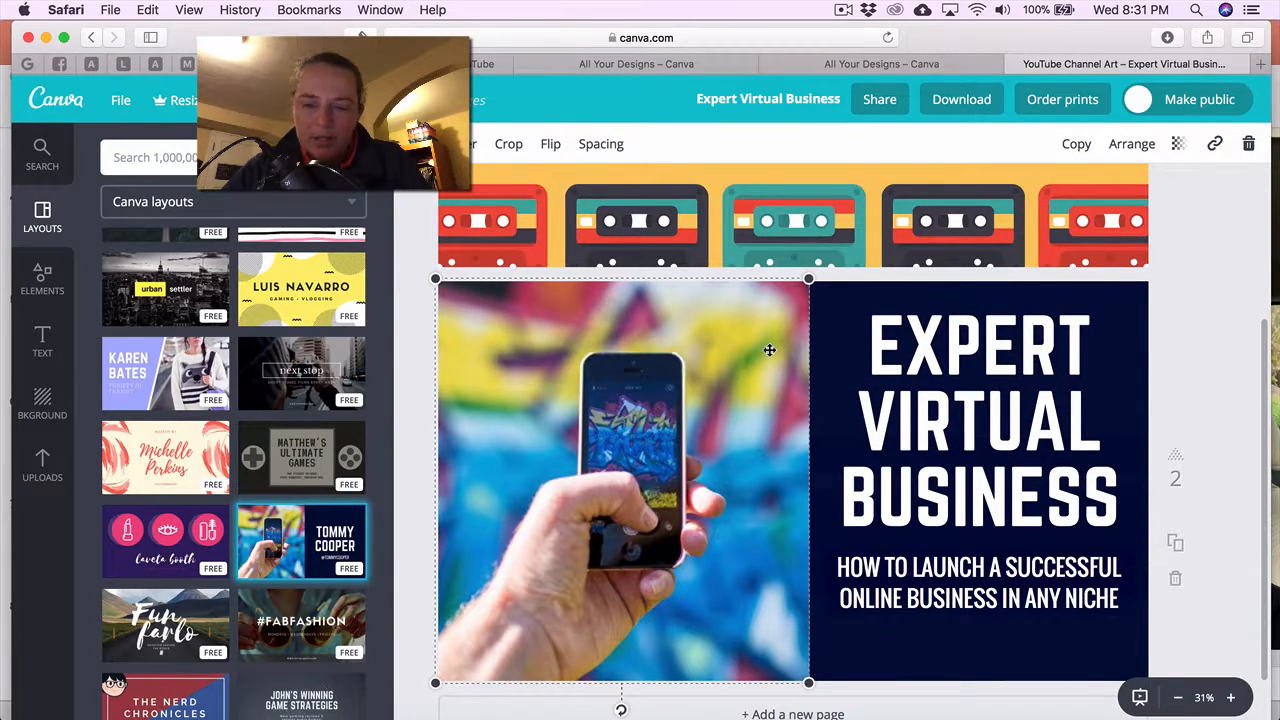
left_click(1248, 146)
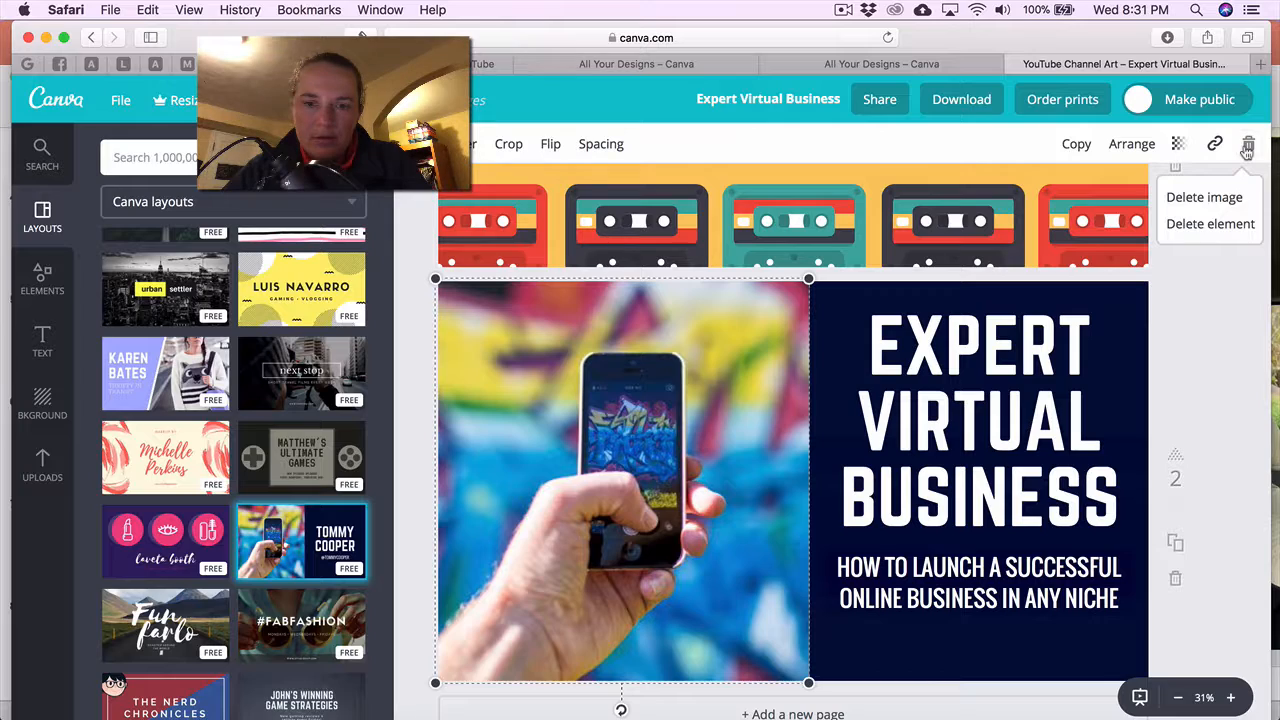
left_click(1222, 197)
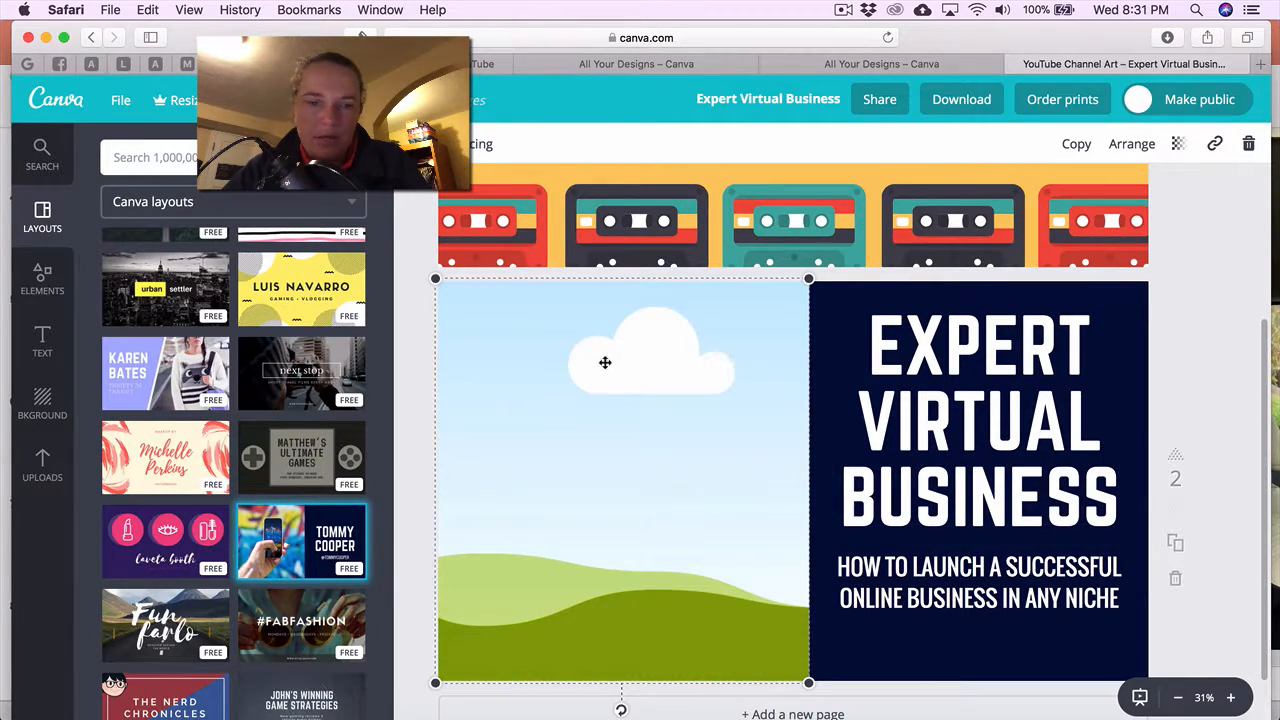
Add the uploaded tennis-ball photo from Uploads to page 2.
left_click(52, 455)
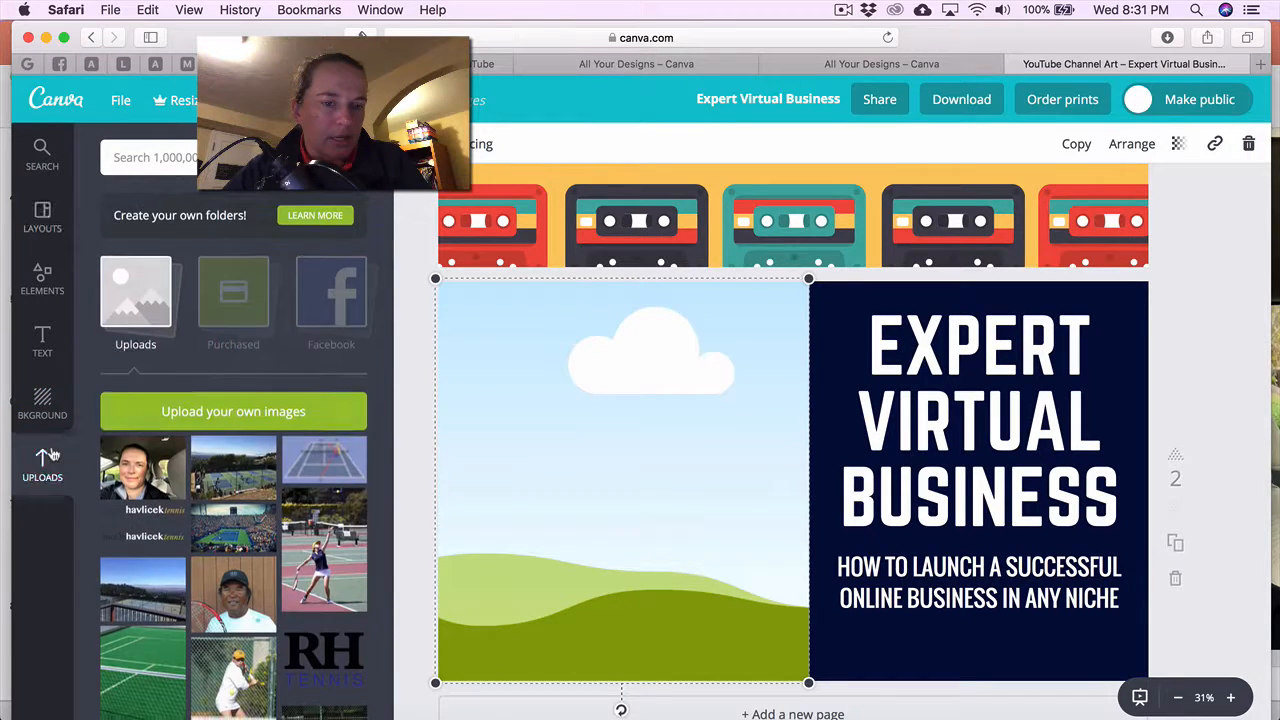
scroll(268, 436, "down", 2)
scroll(268, 430, "down", 1)
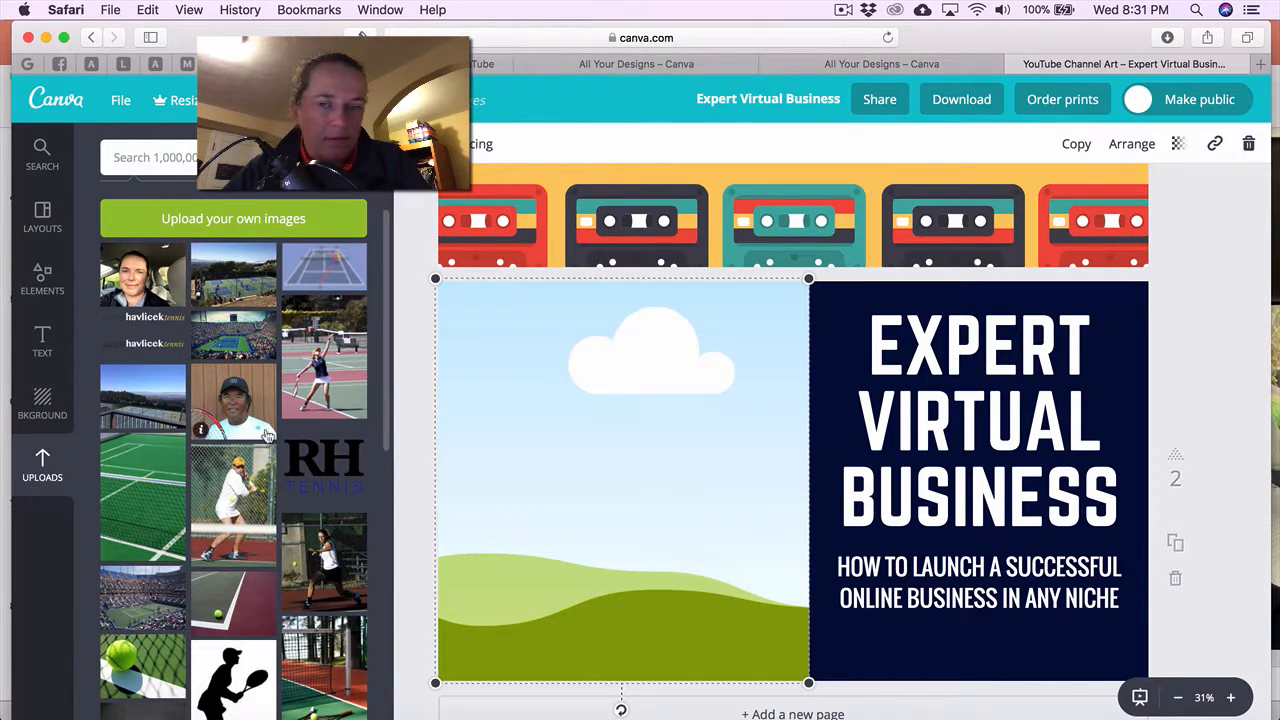
scroll(271, 448, "down", 10)
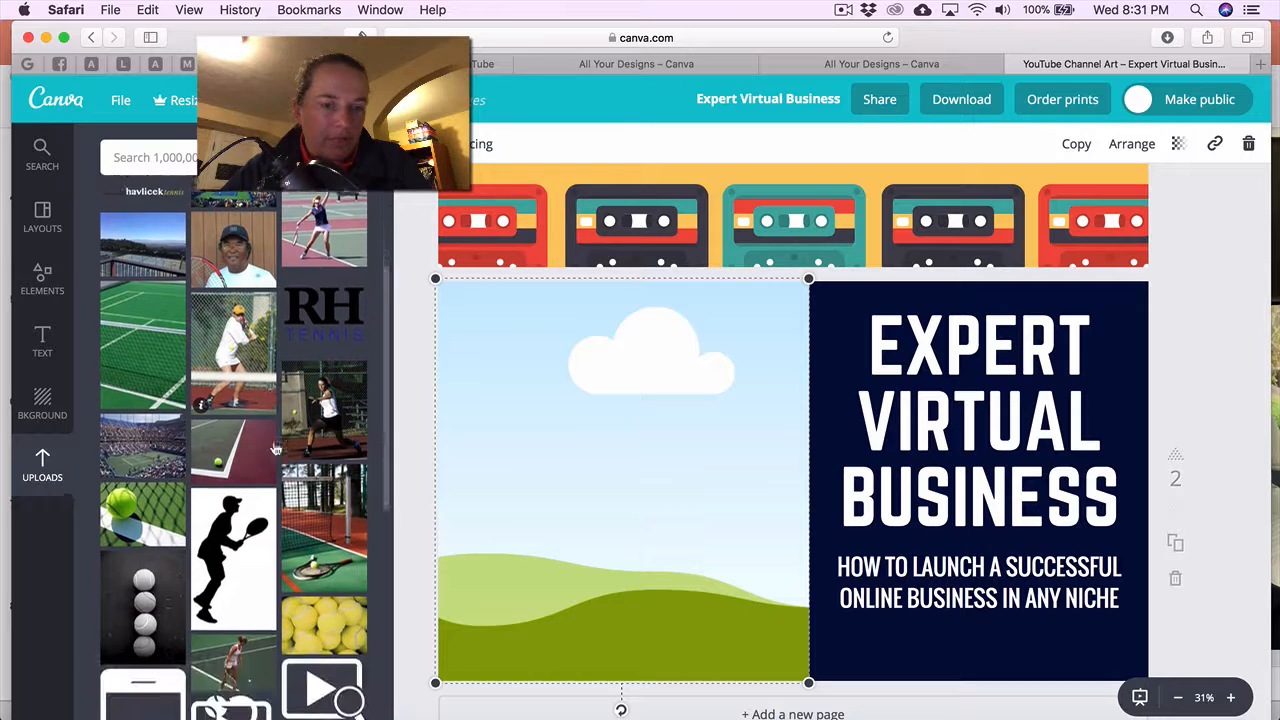
scroll(275, 448, "down", 10)
scroll(275, 448, "up", 20)
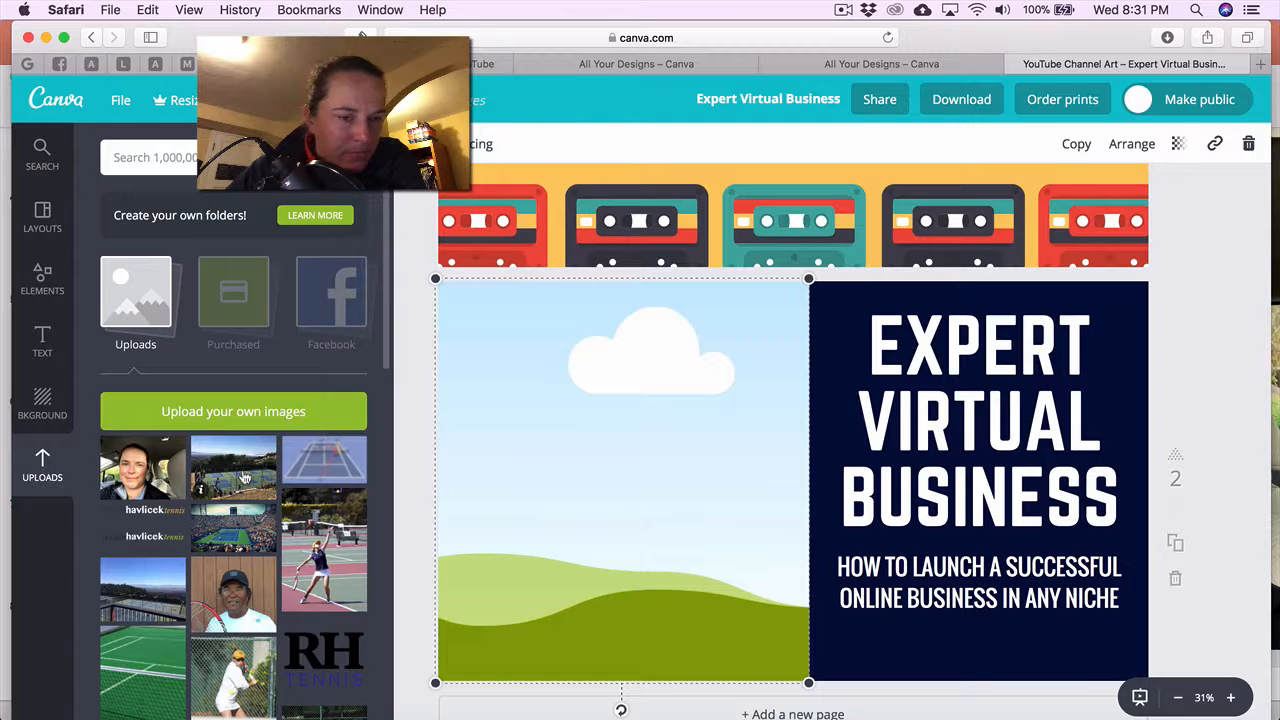
scroll(283, 512, "down", 5)
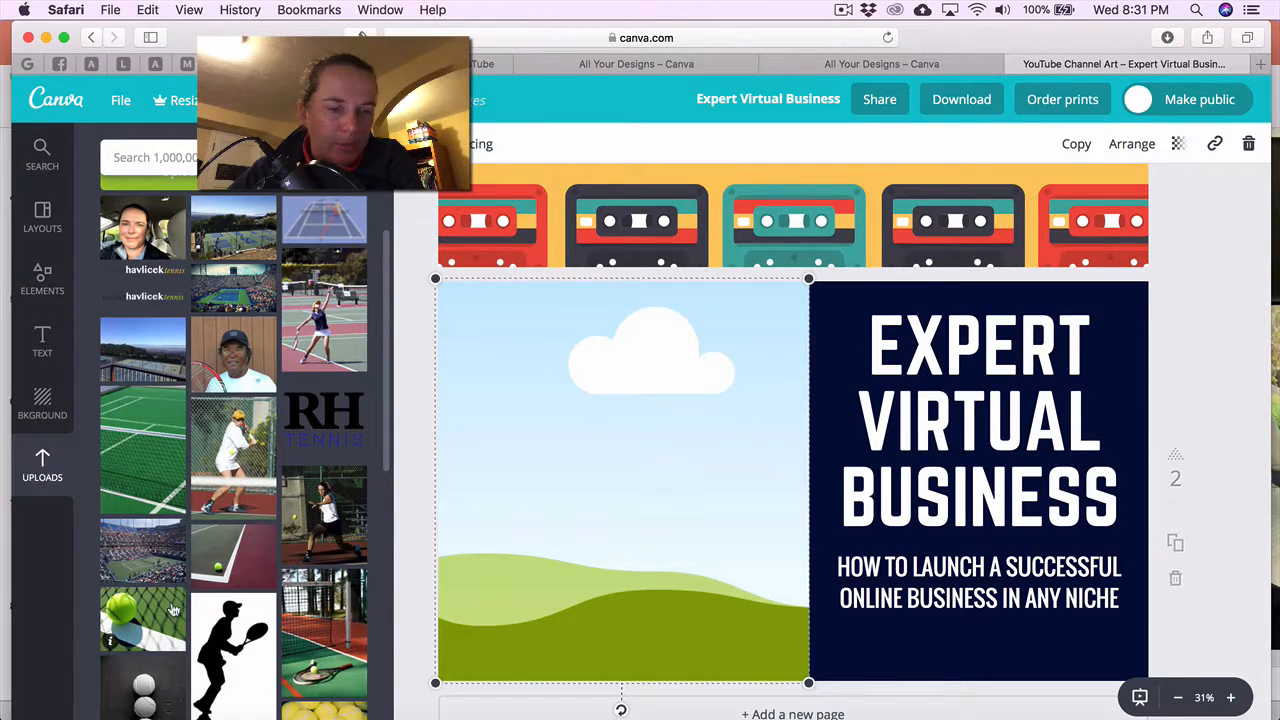
left_click(158, 618)
Fit the tennis-ball photo into page 2's left placeholder, enlarging and repositioning it.
left_click_drag(685, 399, 436, 287)
left_click_drag(724, 369, 746, 432)
left_click_drag(477, 280, 426, 271)
mouse_move(545, 330)
left_mouse_down()
mouse_move(553, 303)
mouse_move(549, 315)
left_mouse_up()
left_click_drag(853, 667, 831, 711)
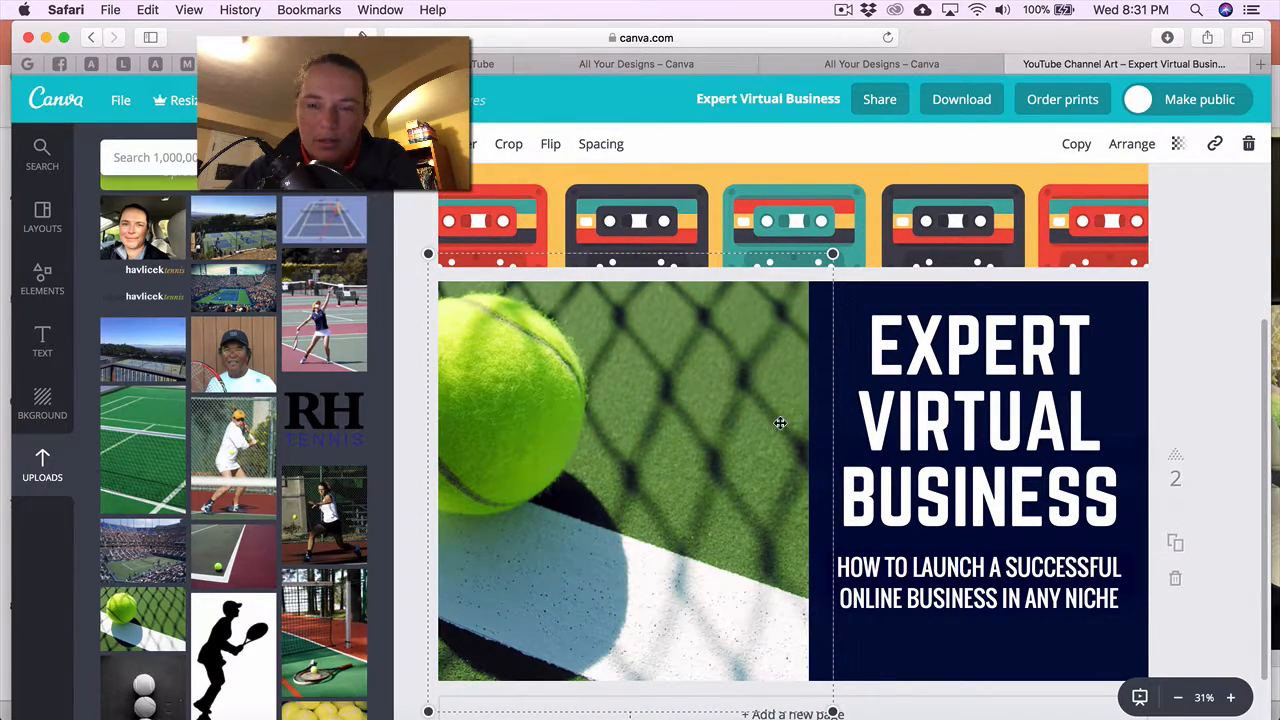
left_click(857, 343)
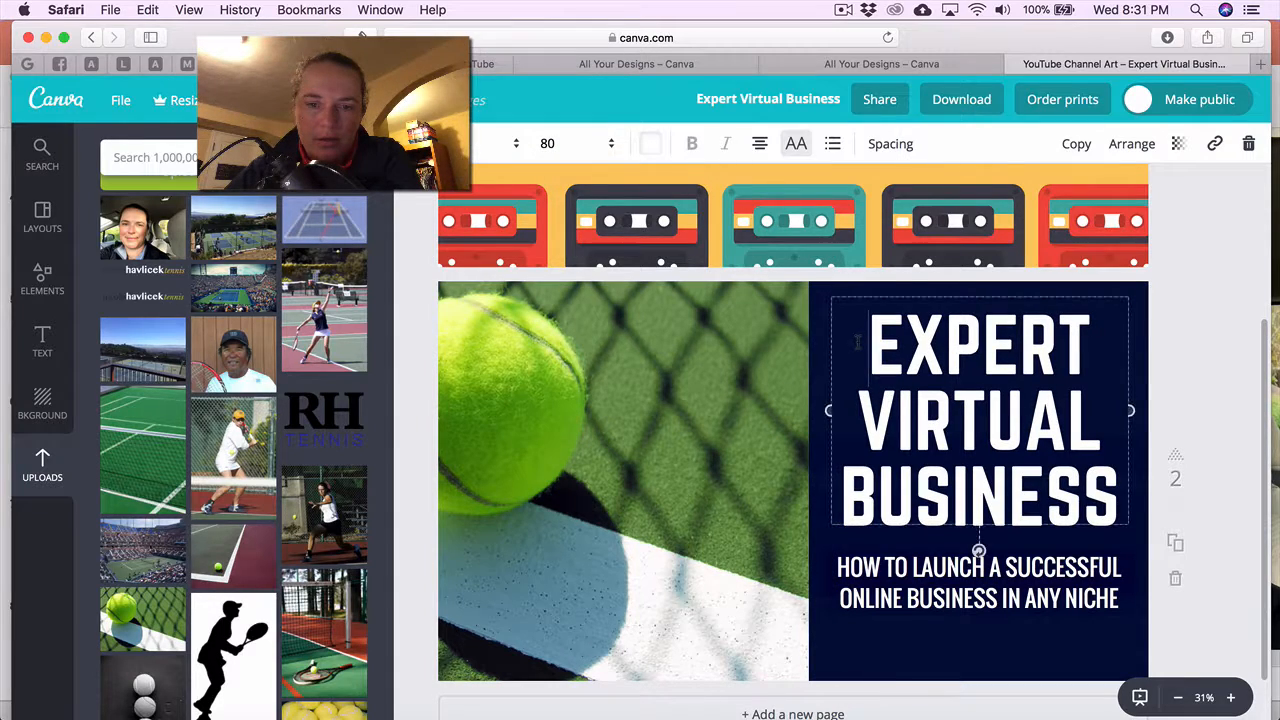
scroll(365, 478, "down", 15)
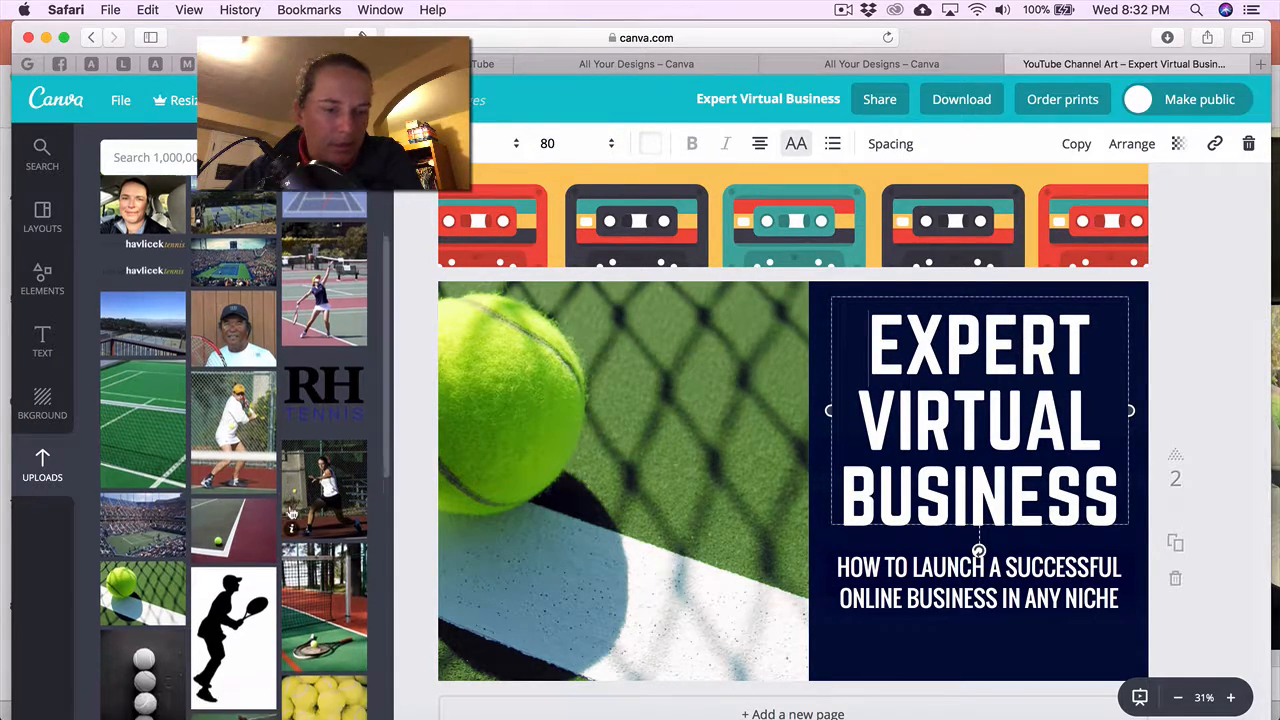
scroll(291, 513, "up", 15)
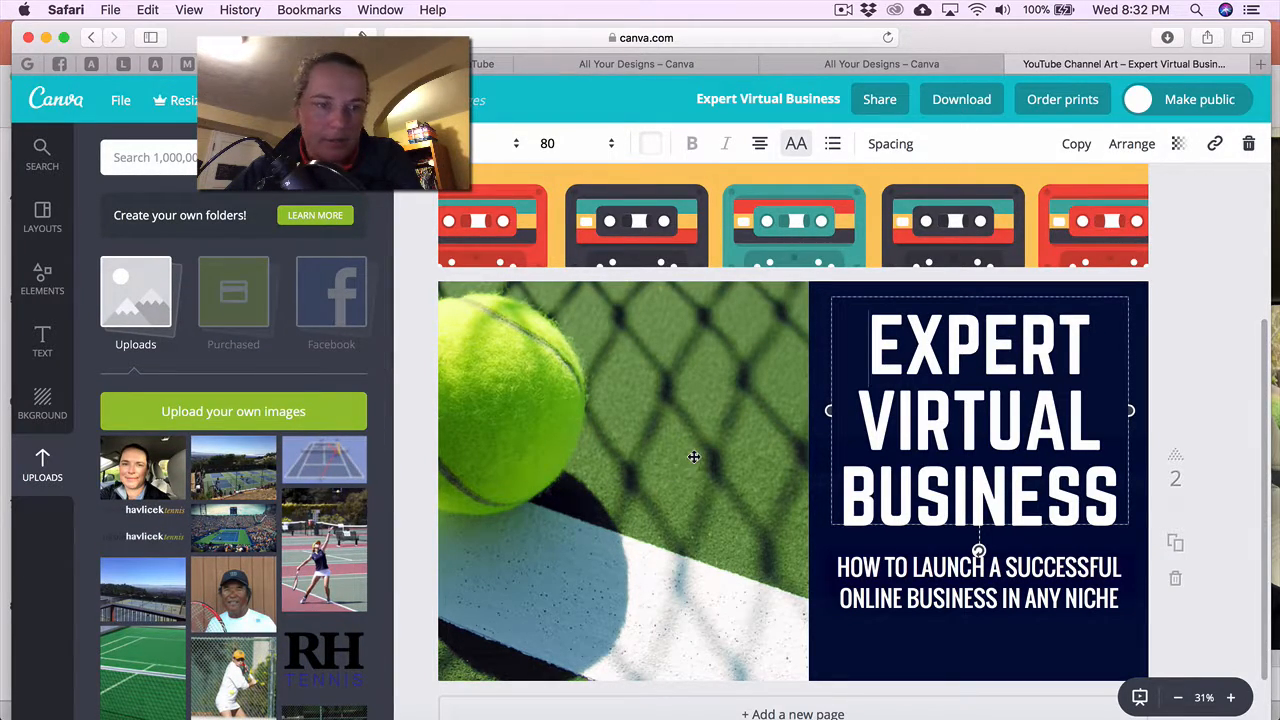
scroll(694, 457, "up", 5)
scroll(694, 457, "down", 3)
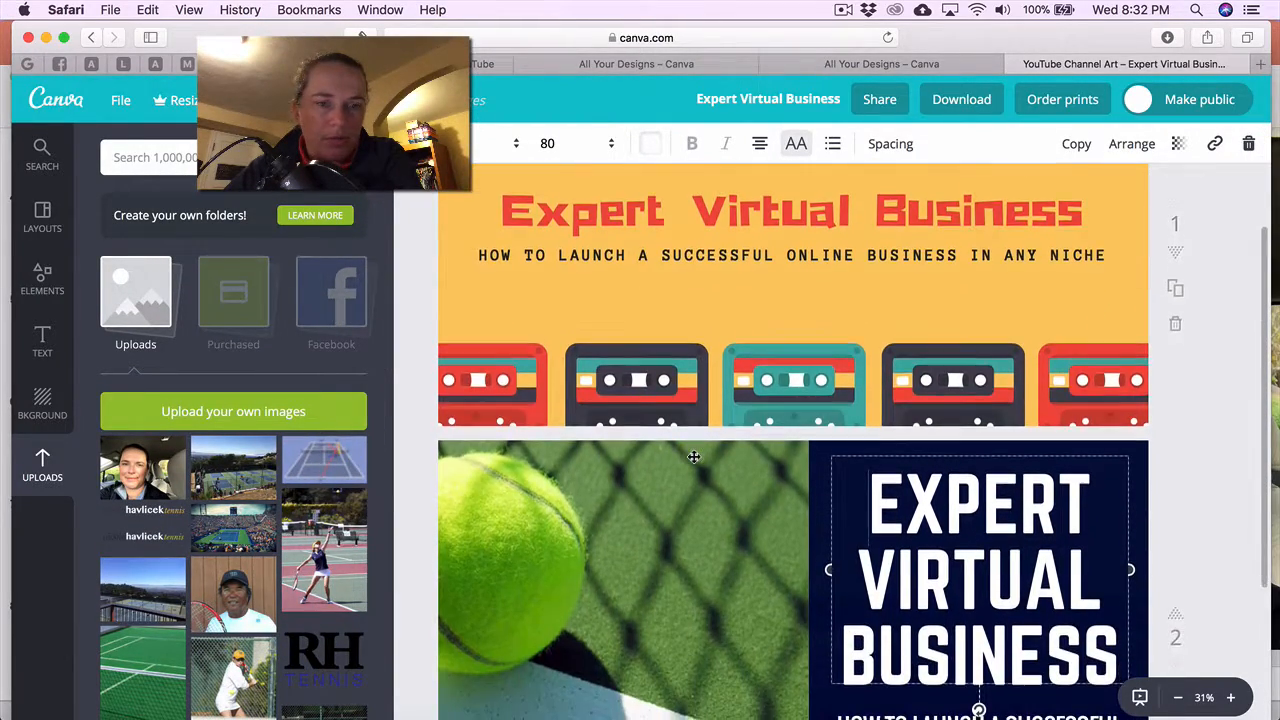
scroll(694, 457, "up", 3)
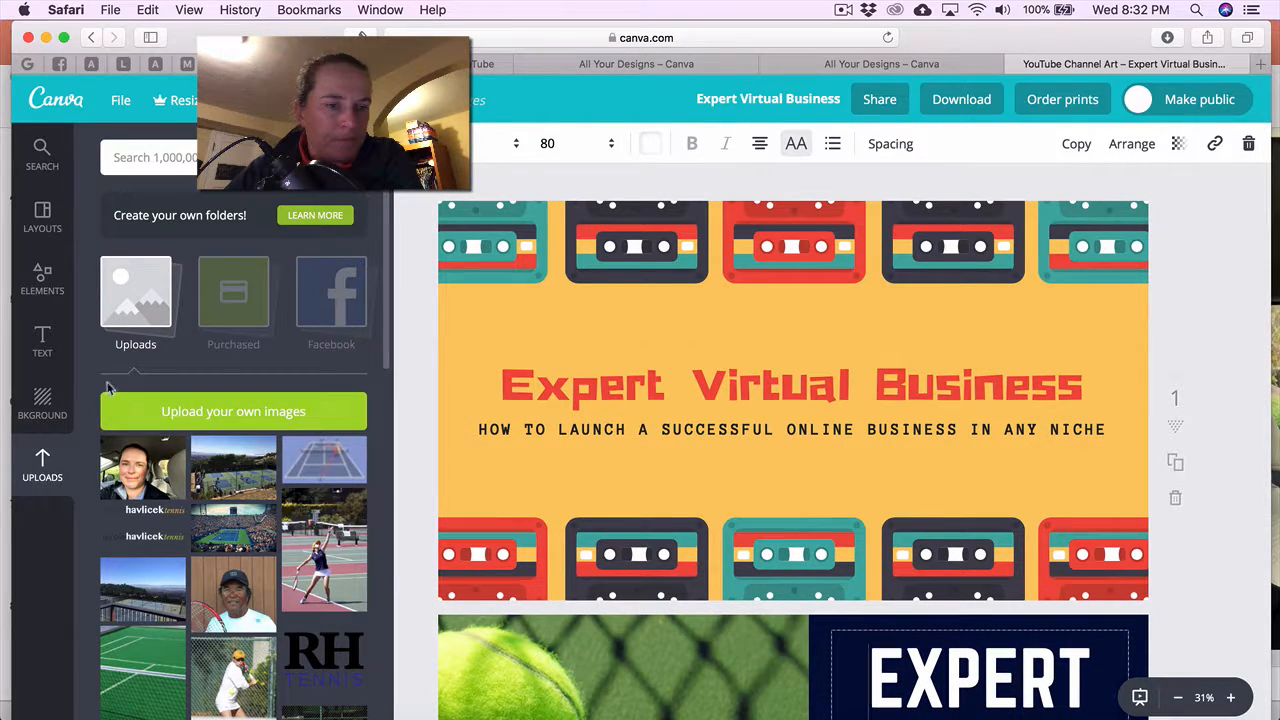
left_click(42, 279)
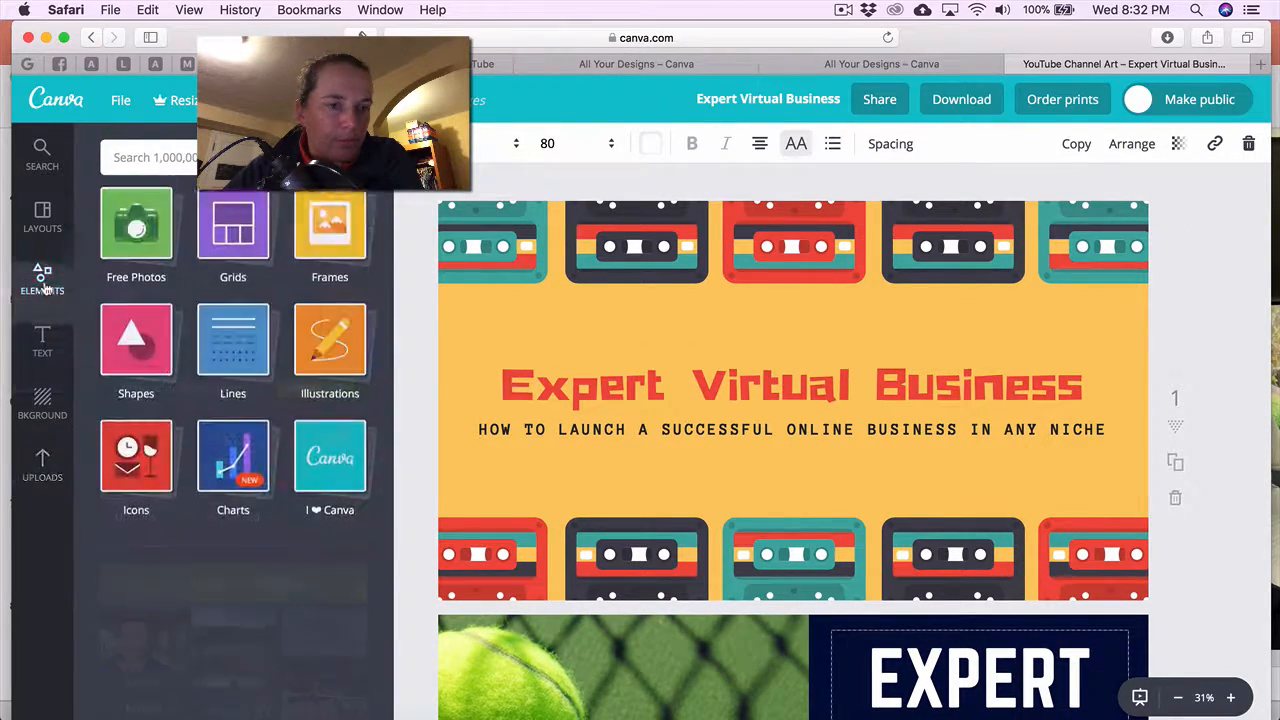
left_click(155, 360)
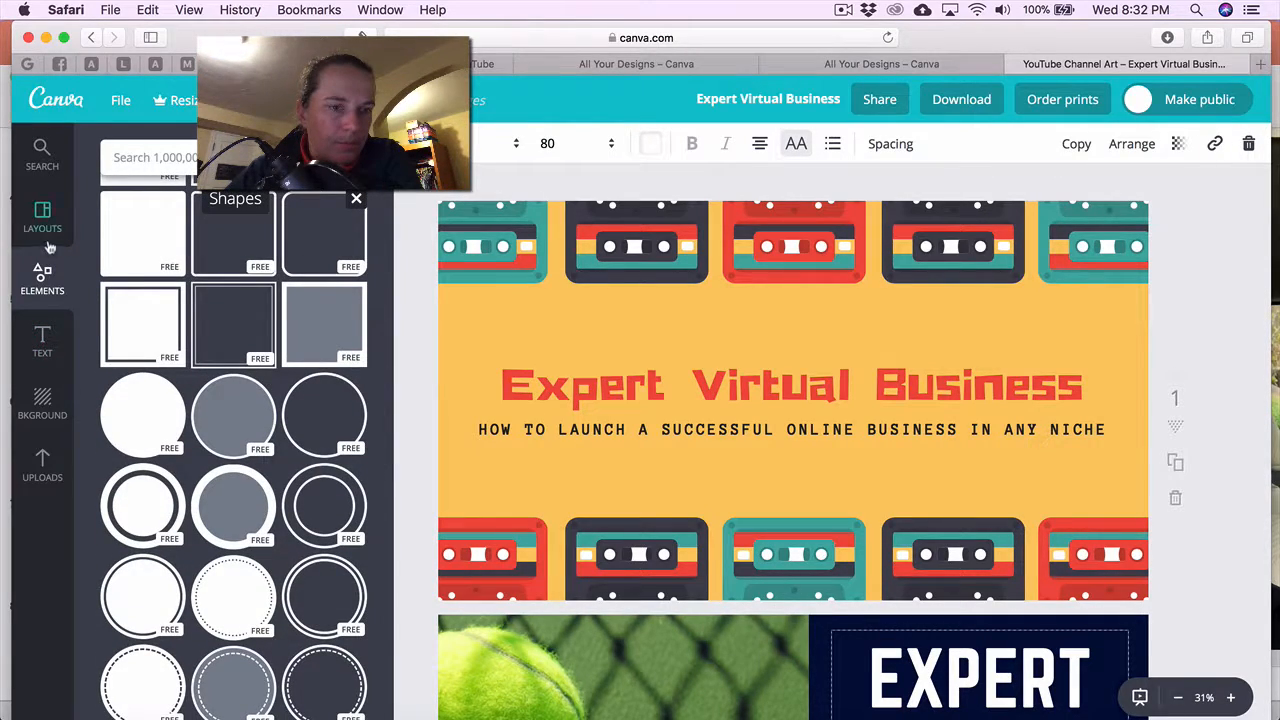
scroll(115, 283, "up", 2)
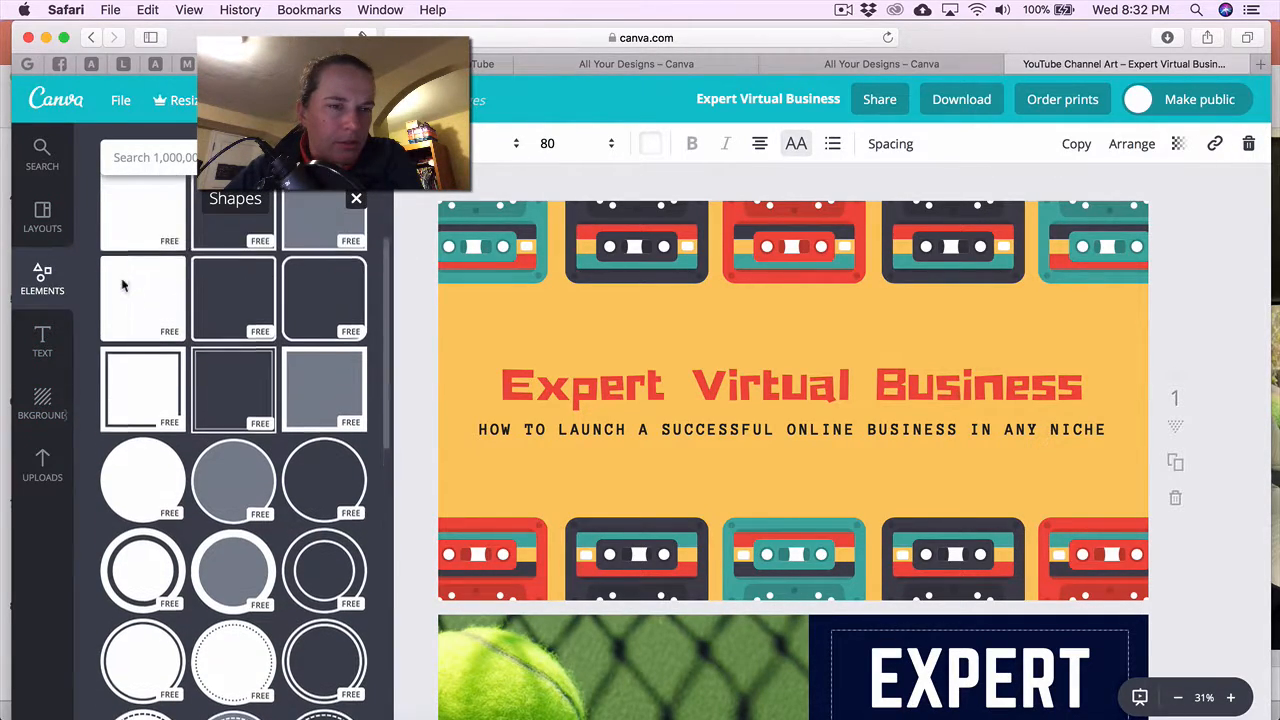
left_click(38, 414)
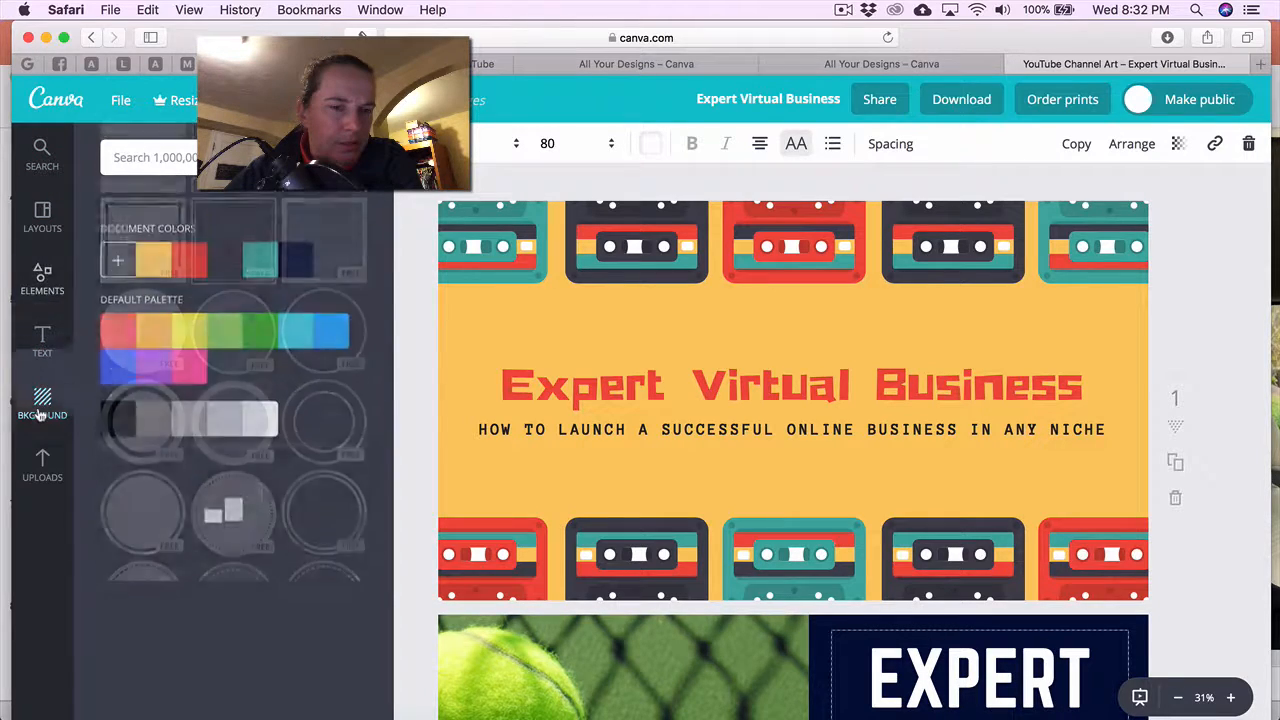
left_click(42, 278)
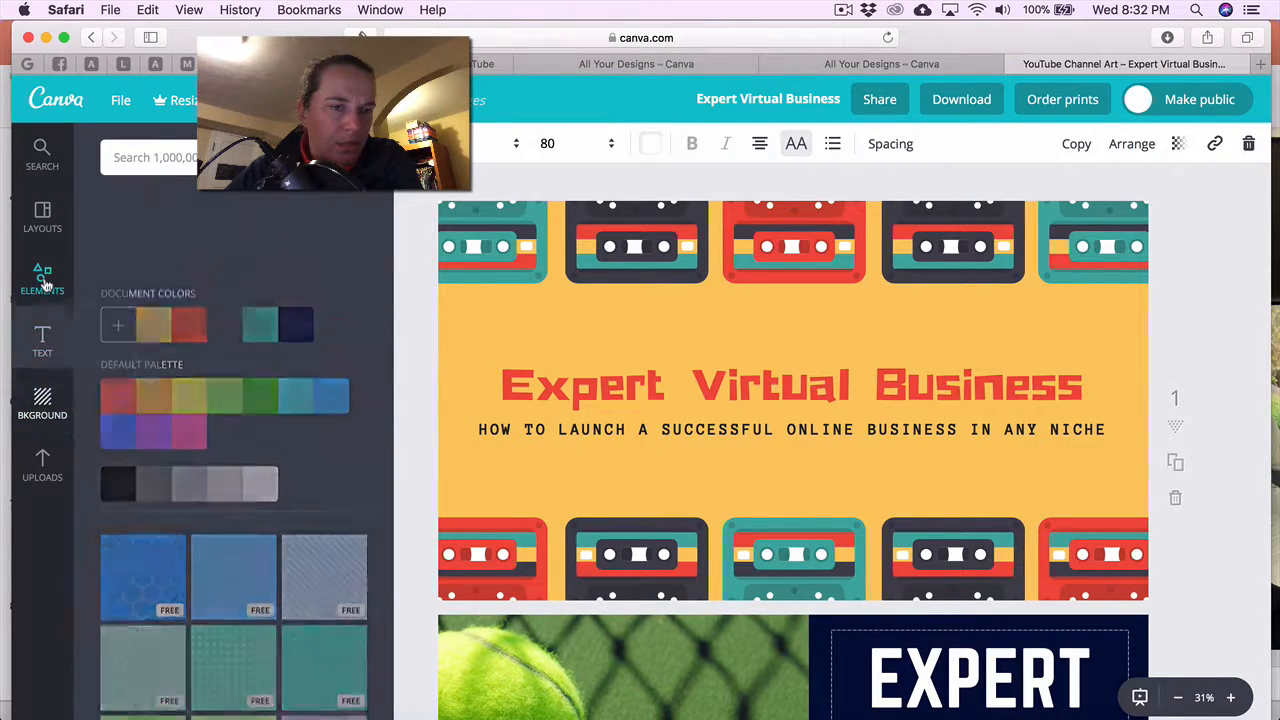
scroll(228, 333, "down", 6)
scroll(228, 333, "up", 10)
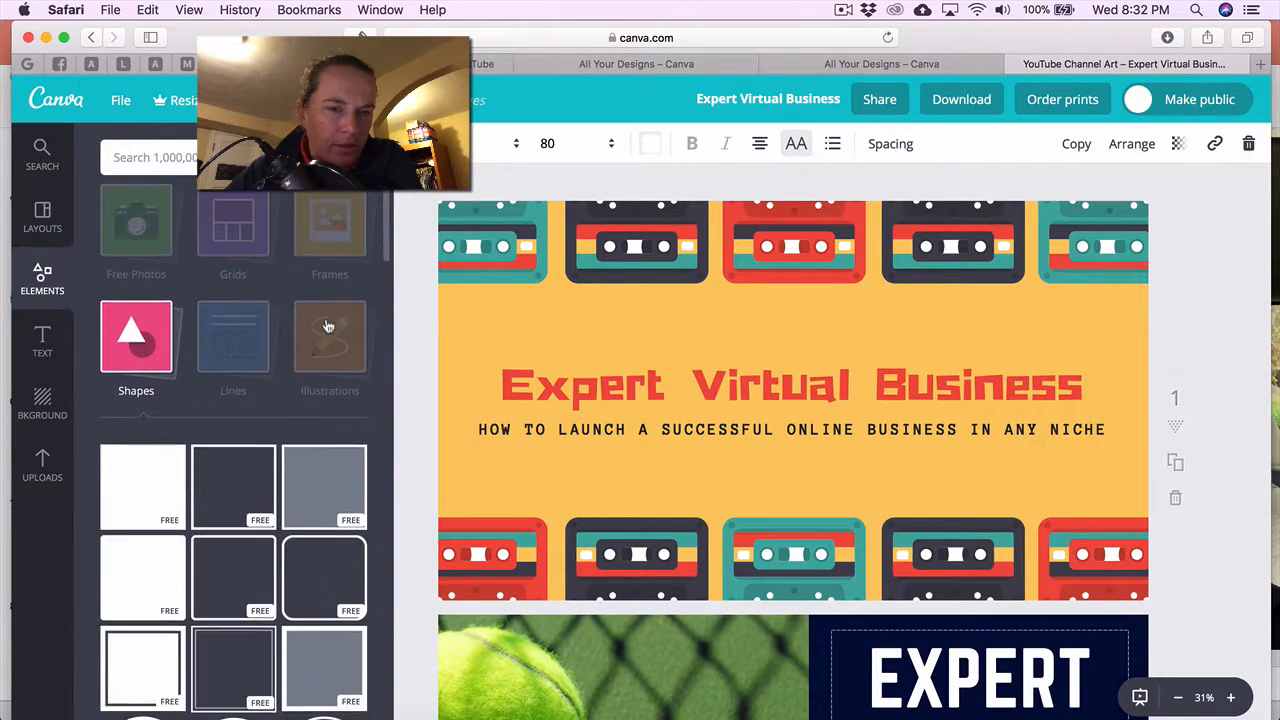
left_click(333, 354)
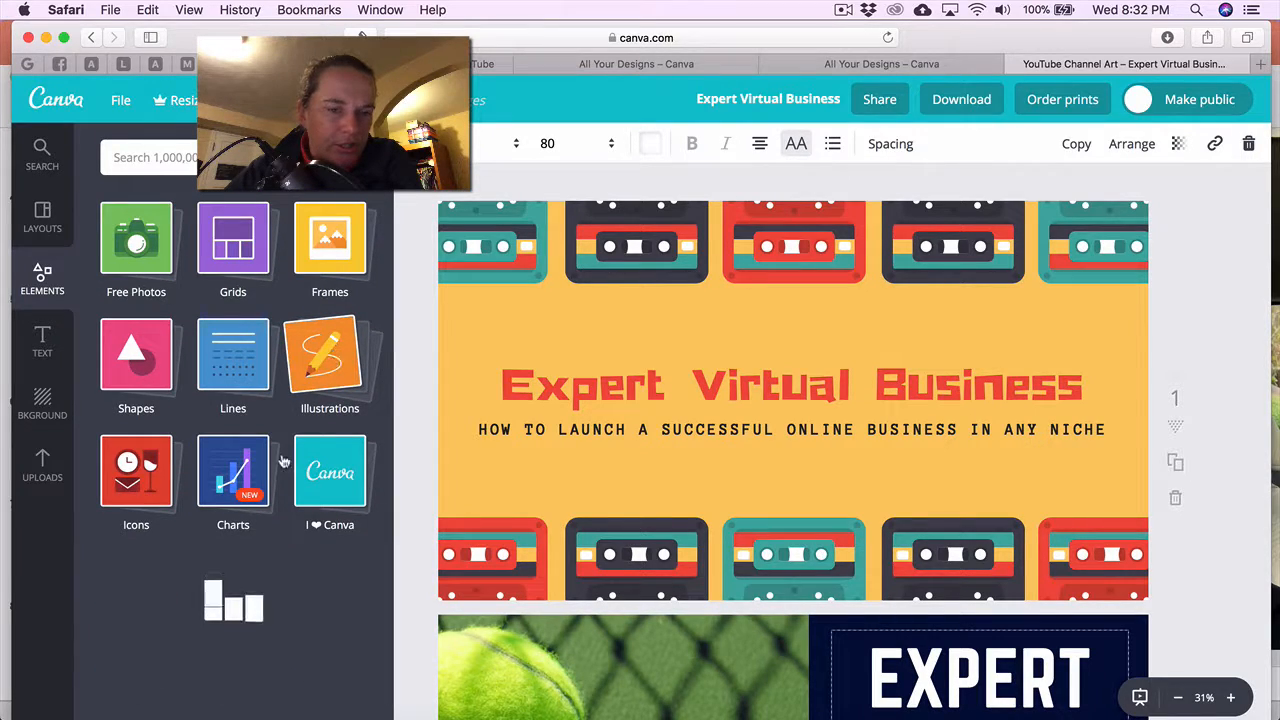
scroll(283, 461, "down", 2)
scroll(283, 461, "down", 5)
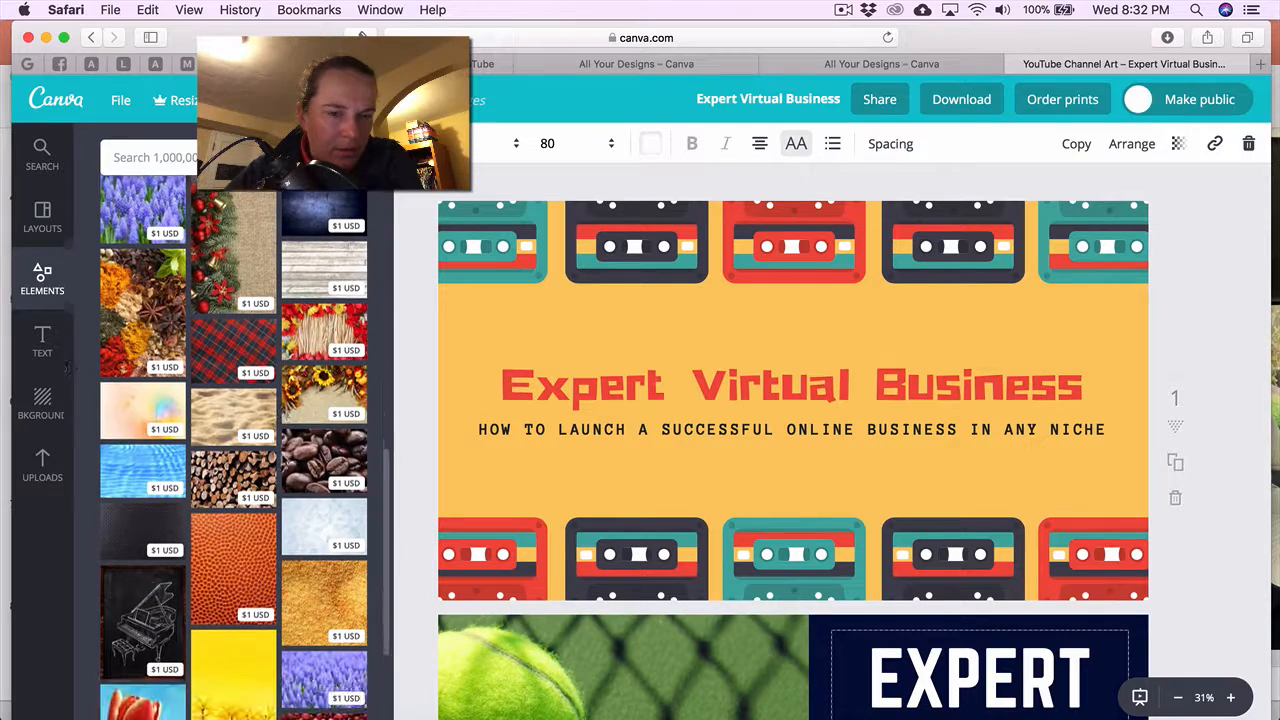
scroll(258, 415, "down", 8)
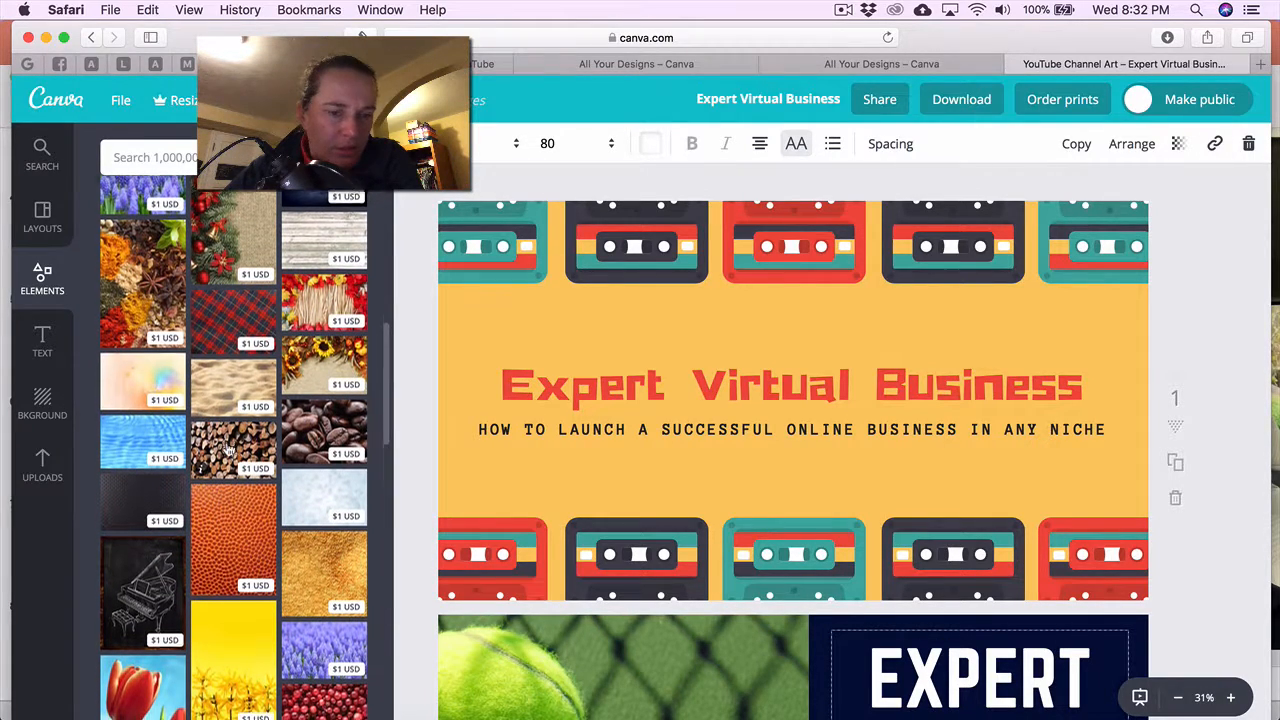
scroll(228, 451, "down", 15)
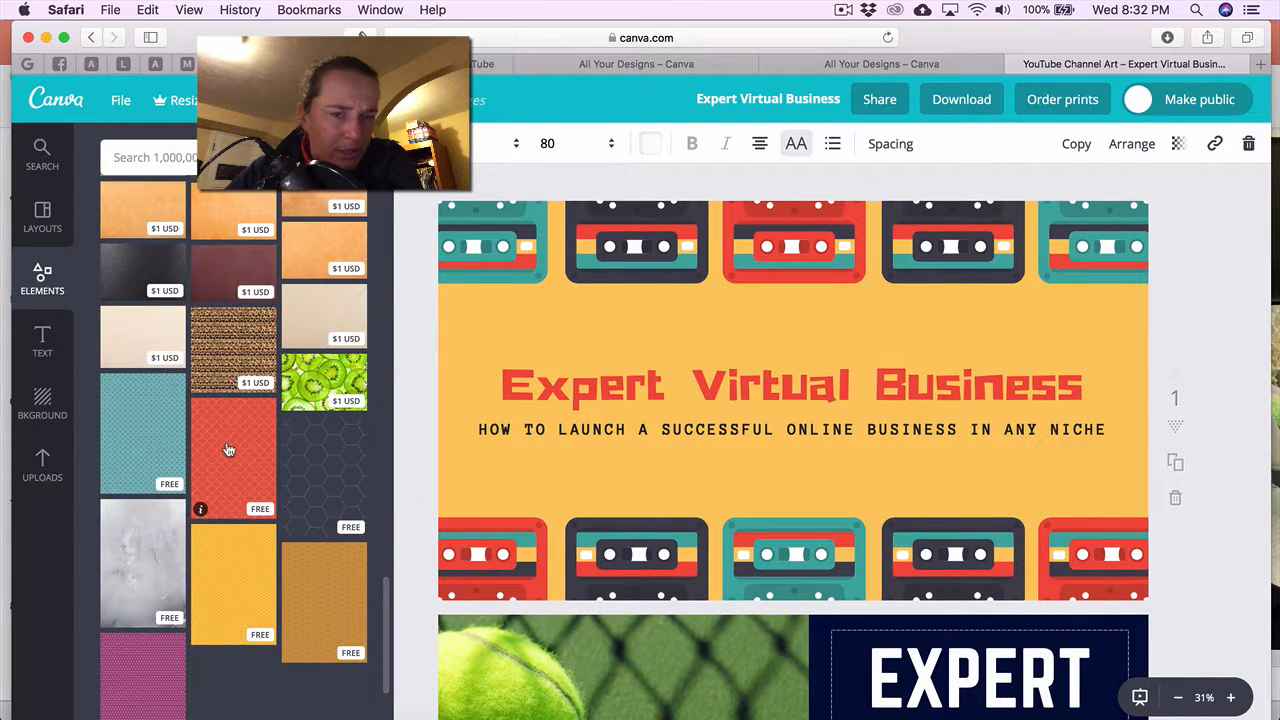
scroll(228, 451, "up", 20)
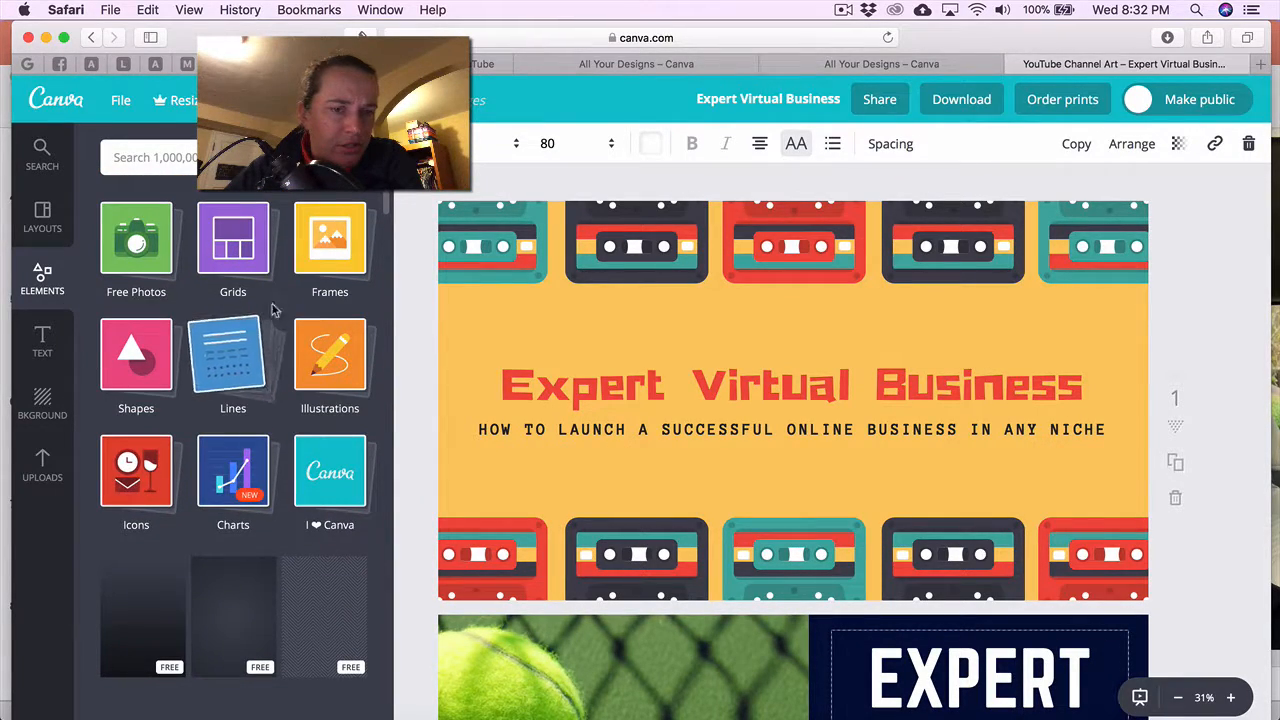
Open the Elements Icons collection and delete the tennis-ball photo from page 2.
left_click(148, 468)
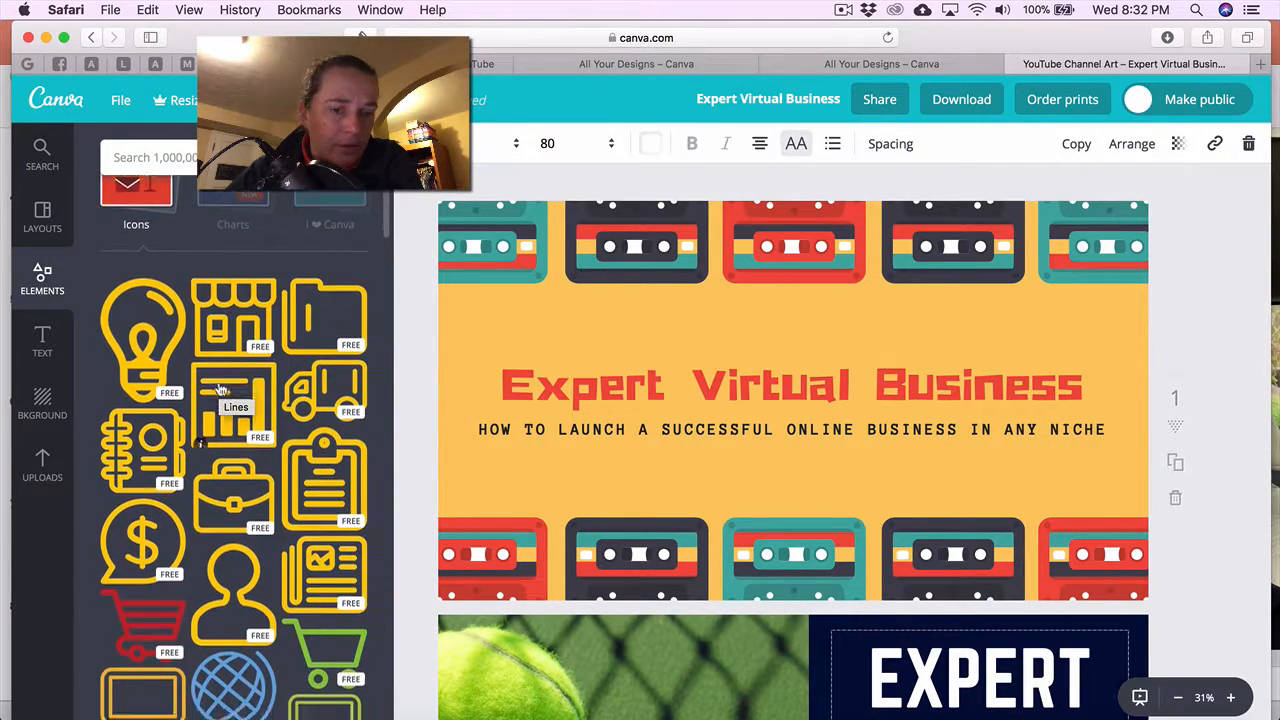
scroll(265, 400, "up", 1)
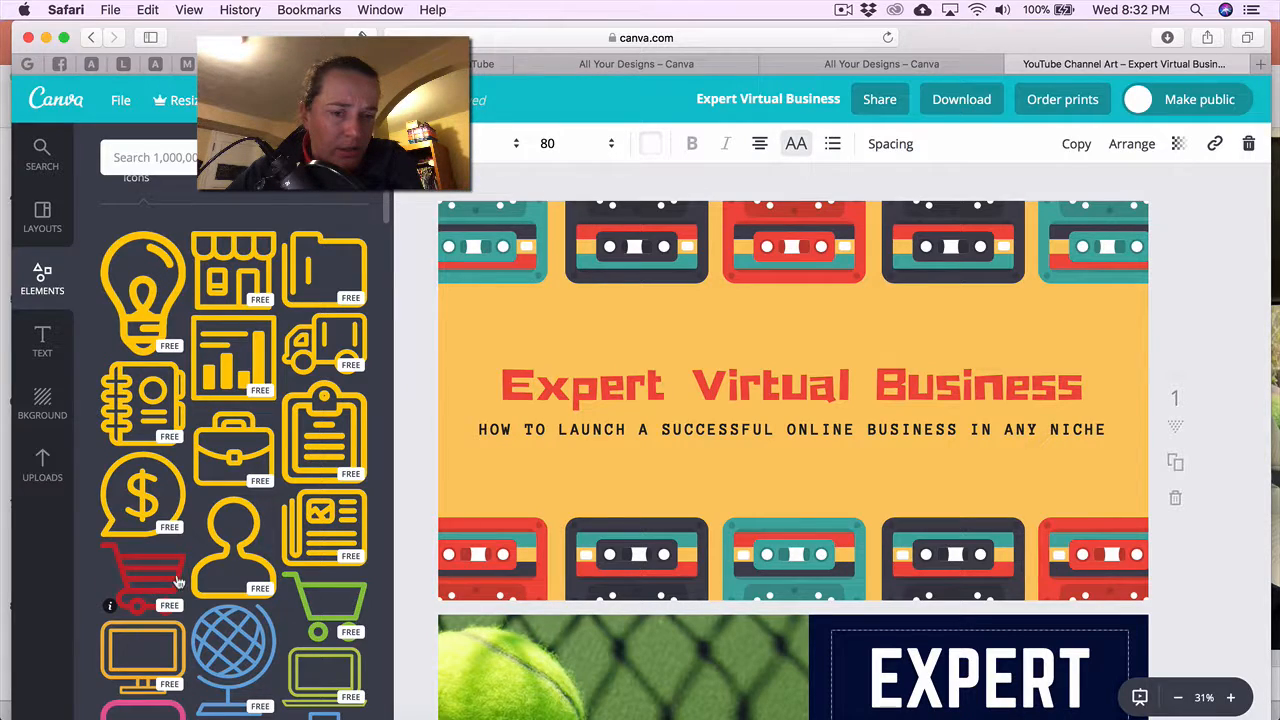
scroll(178, 582, "down", 5)
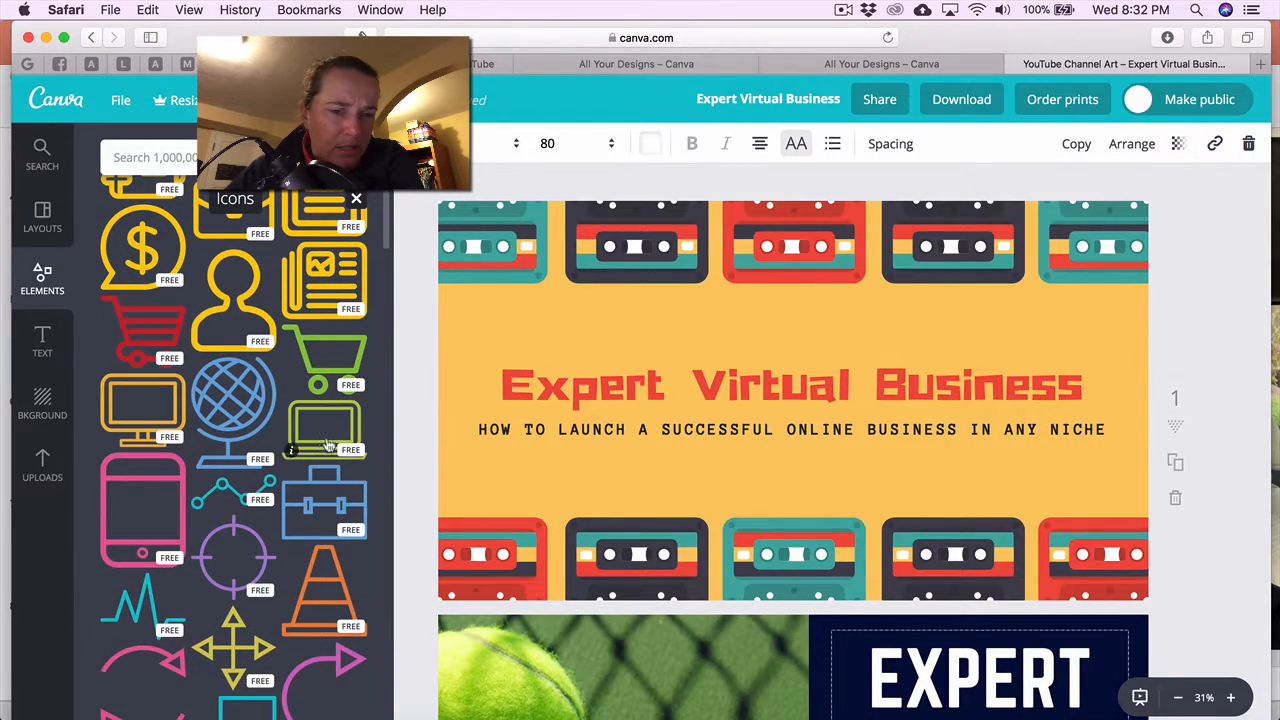
scroll(140, 528, "down", 3)
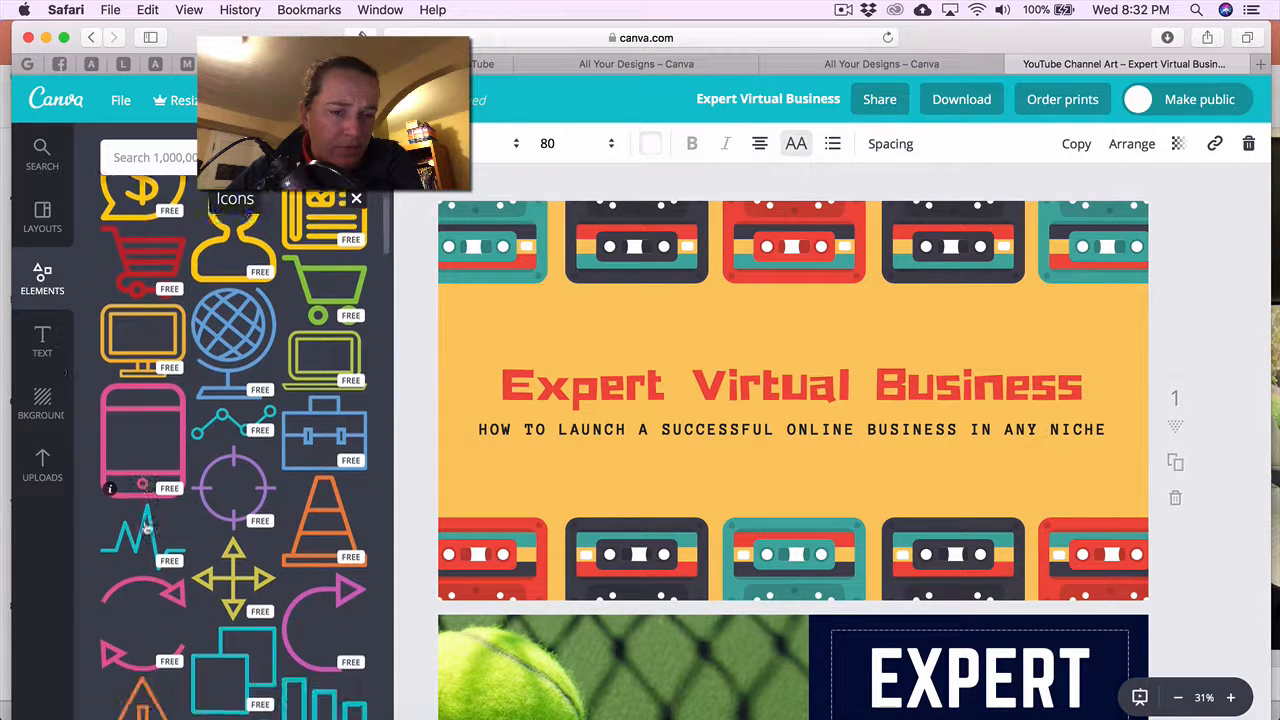
scroll(258, 548, "up", 2)
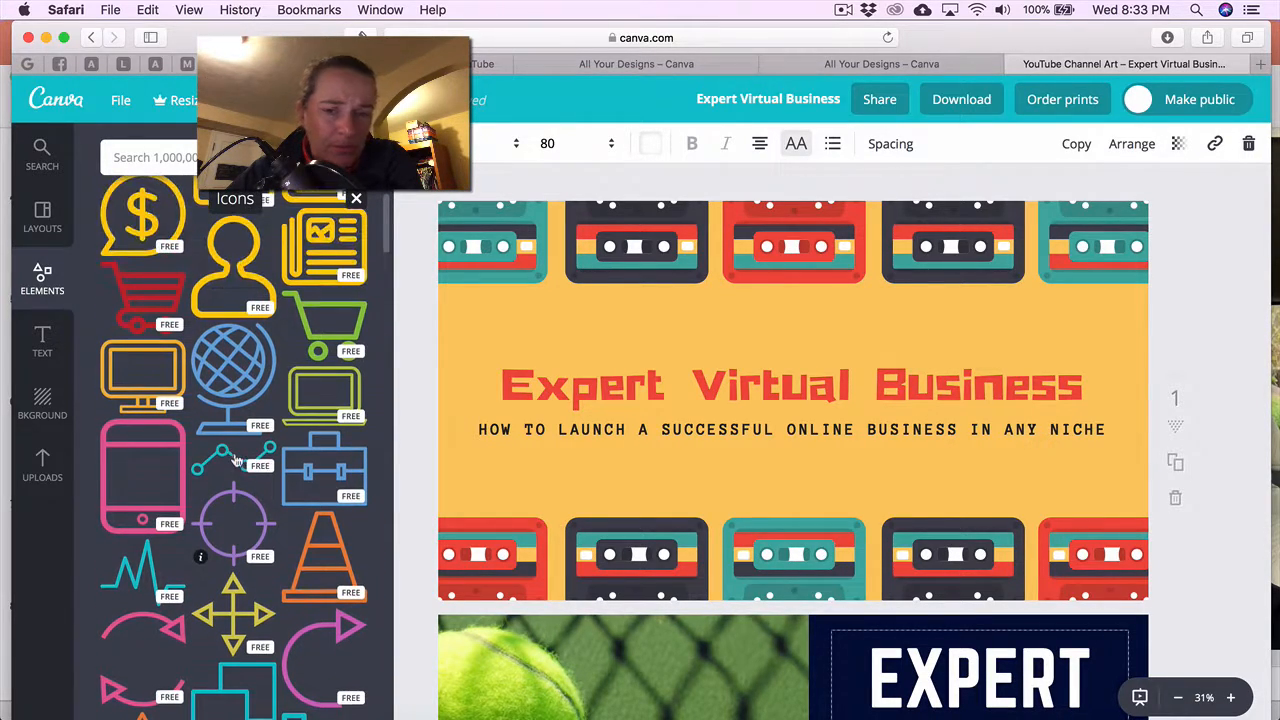
scroll(453, 528, "down", 2)
scroll(453, 528, "down", 1)
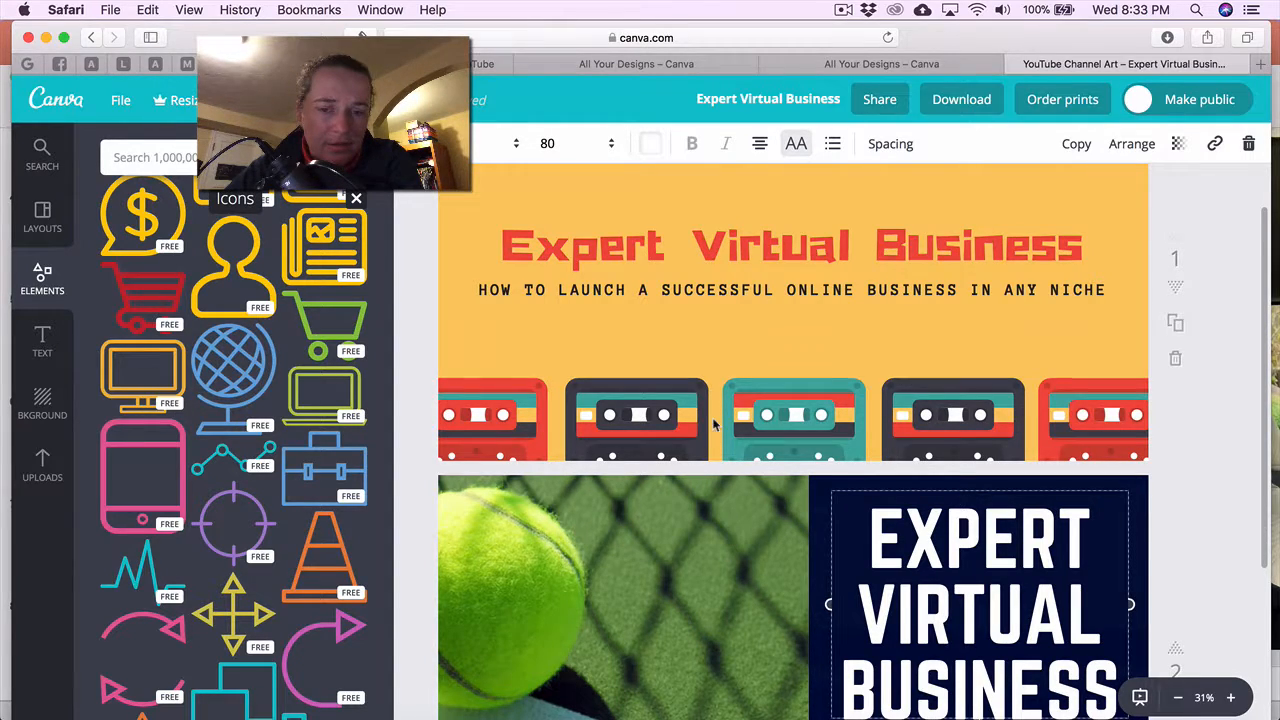
scroll(714, 424, "down", 5)
left_click(652, 424)
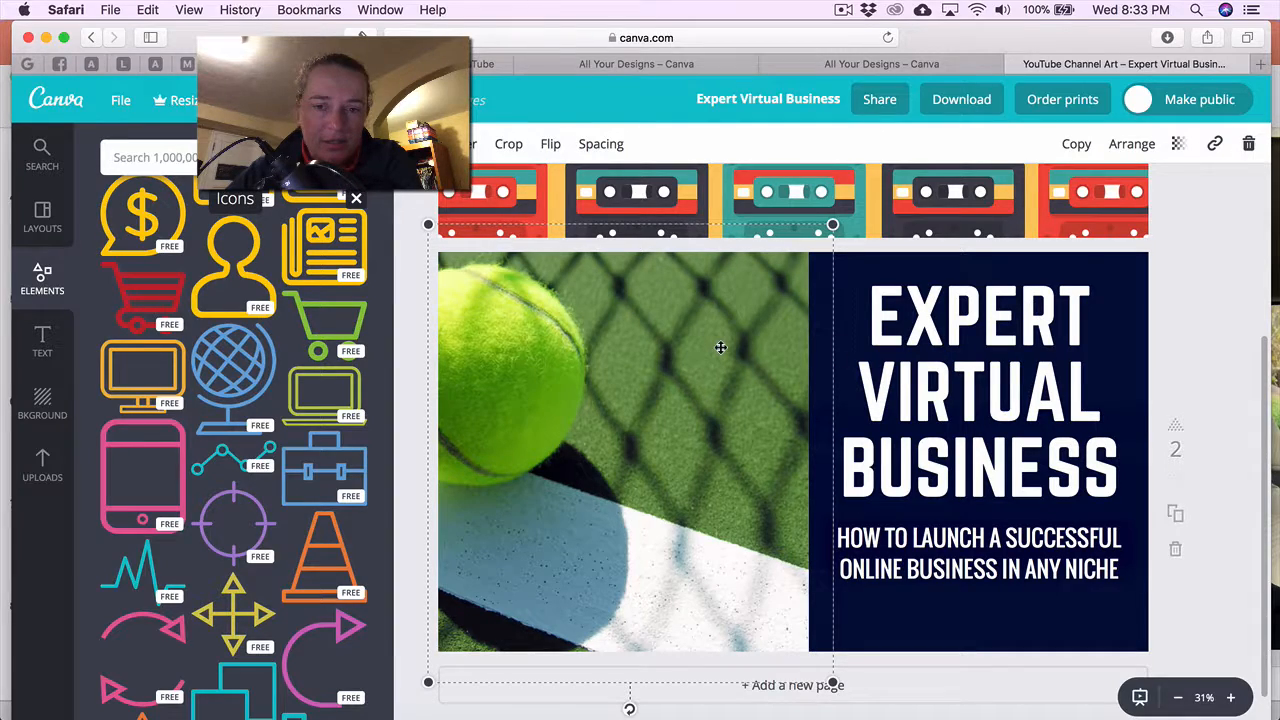
key("Delete")
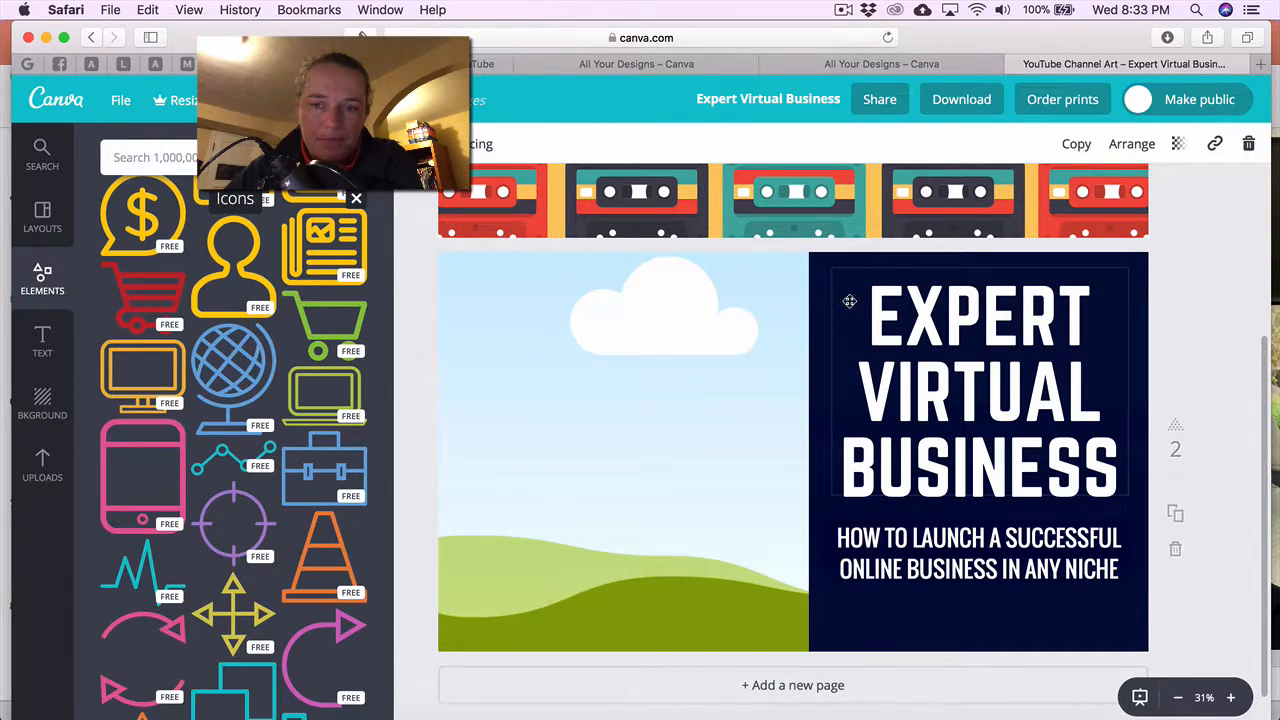
Nudge the navy text panel left, then add a red shopping cart icon sized into the left half.
left_click(865, 305)
mouse_move(815, 270)
left_mouse_down()
mouse_move(634, 262)
mouse_move(786, 274)
mouse_move(818, 263)
left_mouse_up()
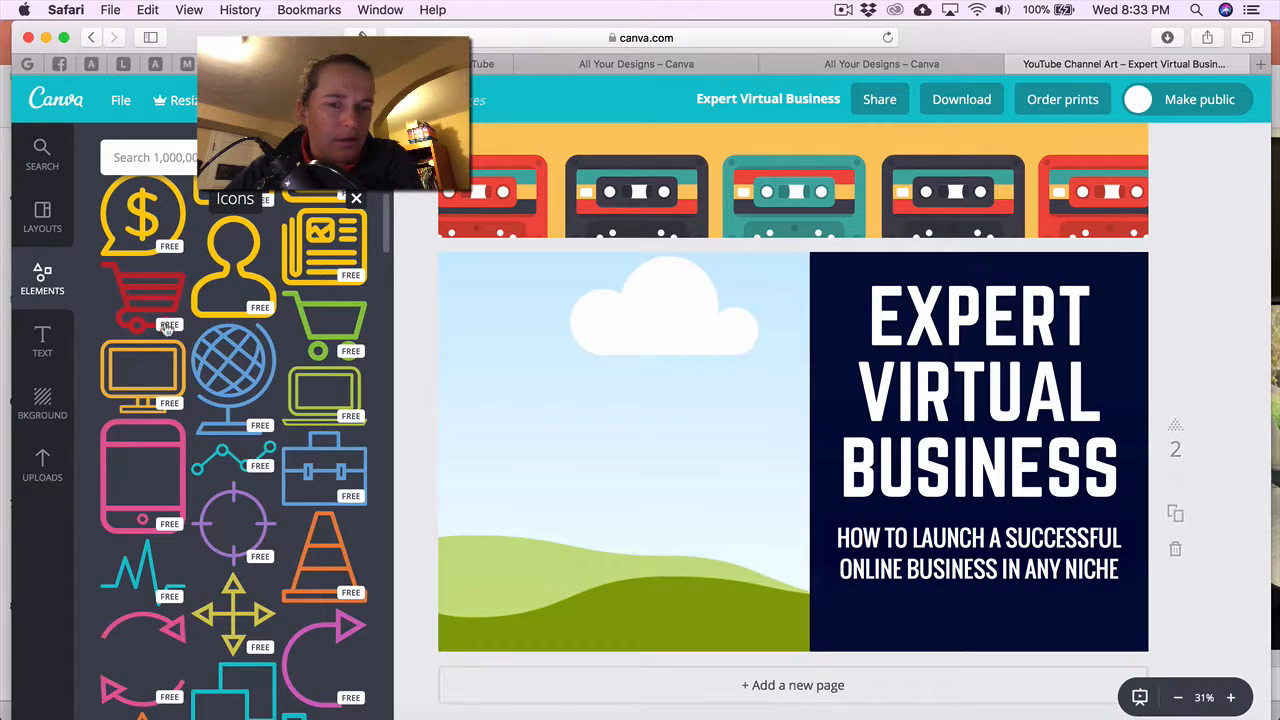
left_click_drag(157, 300, 670, 380)
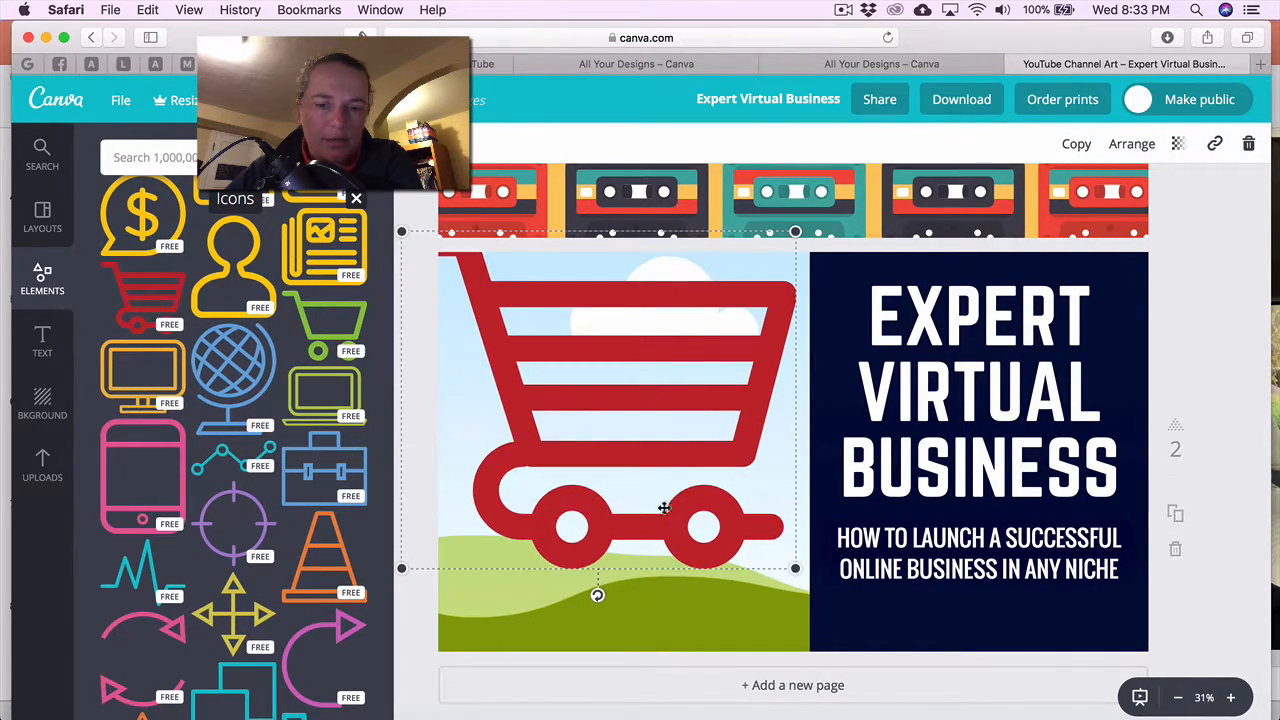
left_click_drag(669, 480, 690, 558)
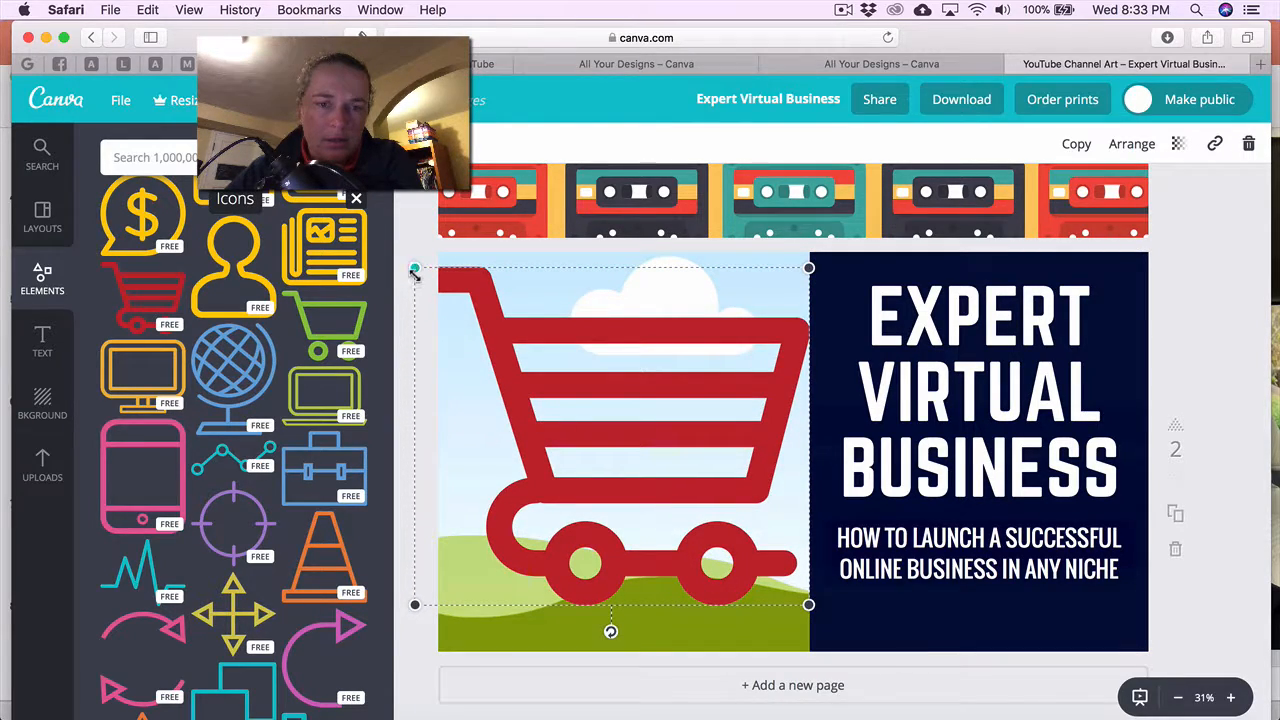
left_click_drag(433, 287, 486, 329)
left_click_drag(655, 426, 624, 410)
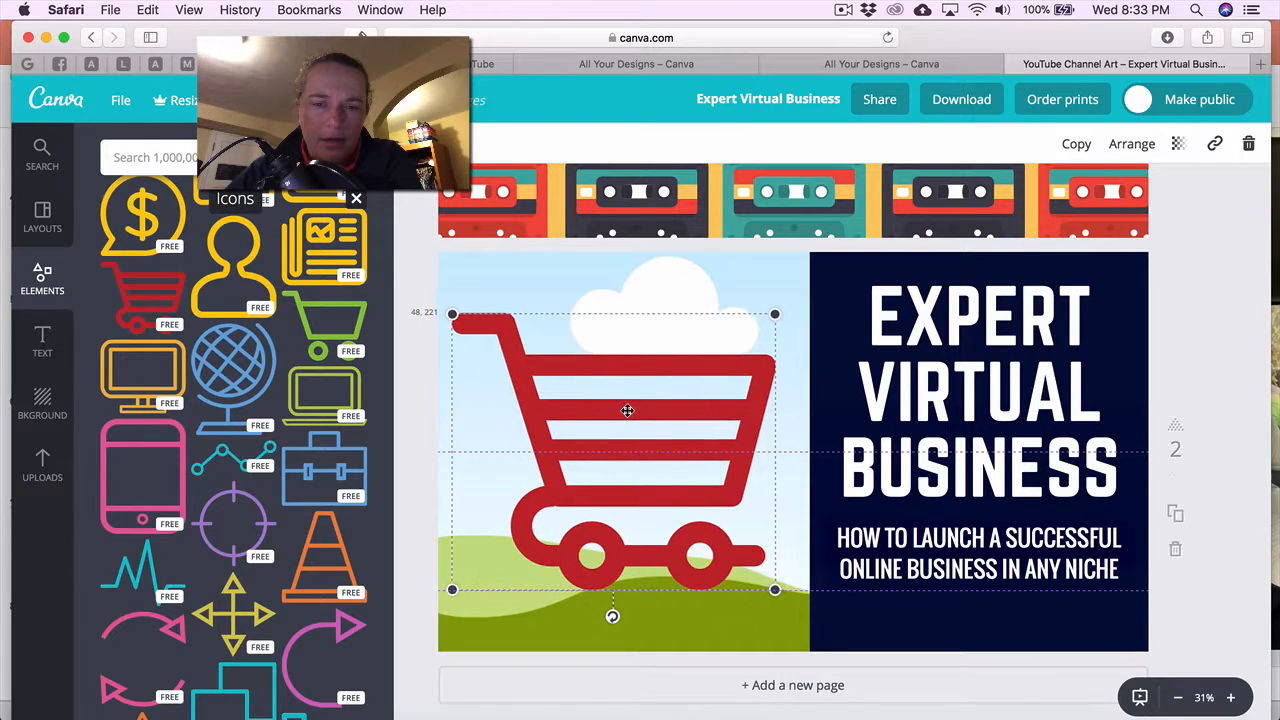
scroll(118, 247, "up", 10)
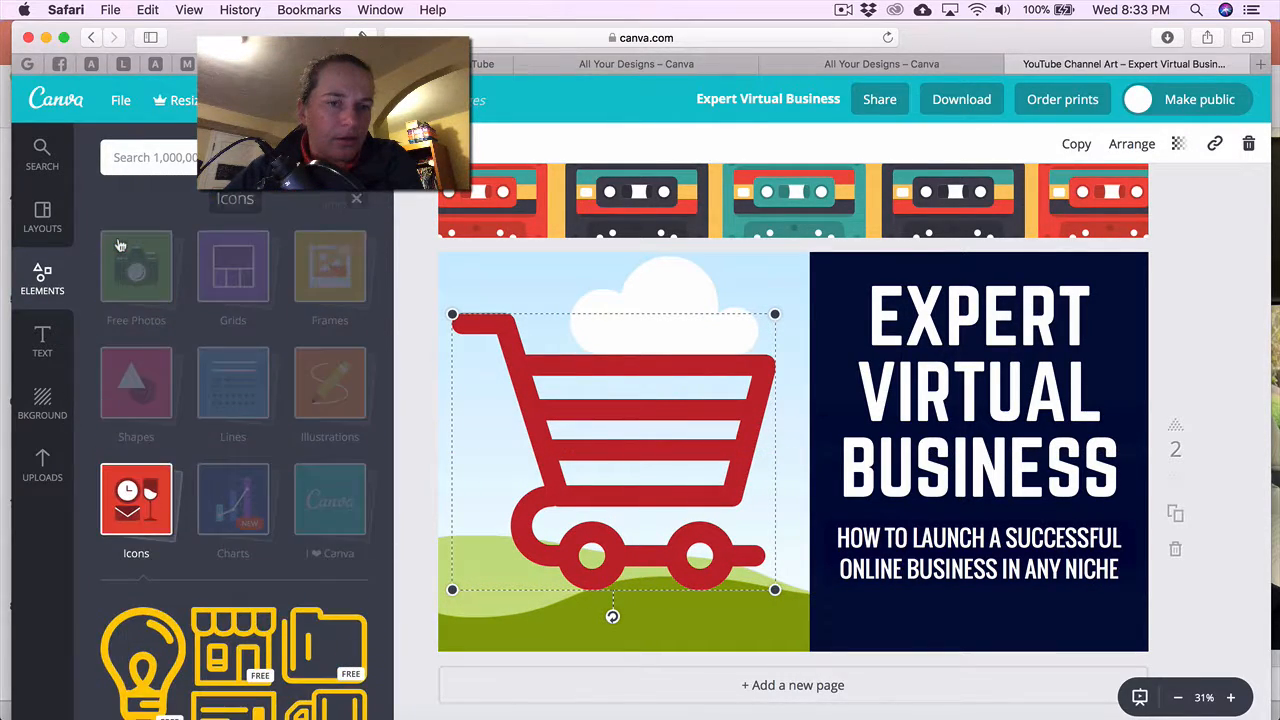
Add a square shape from the Shapes collection onto the second page.
left_click(127, 398)
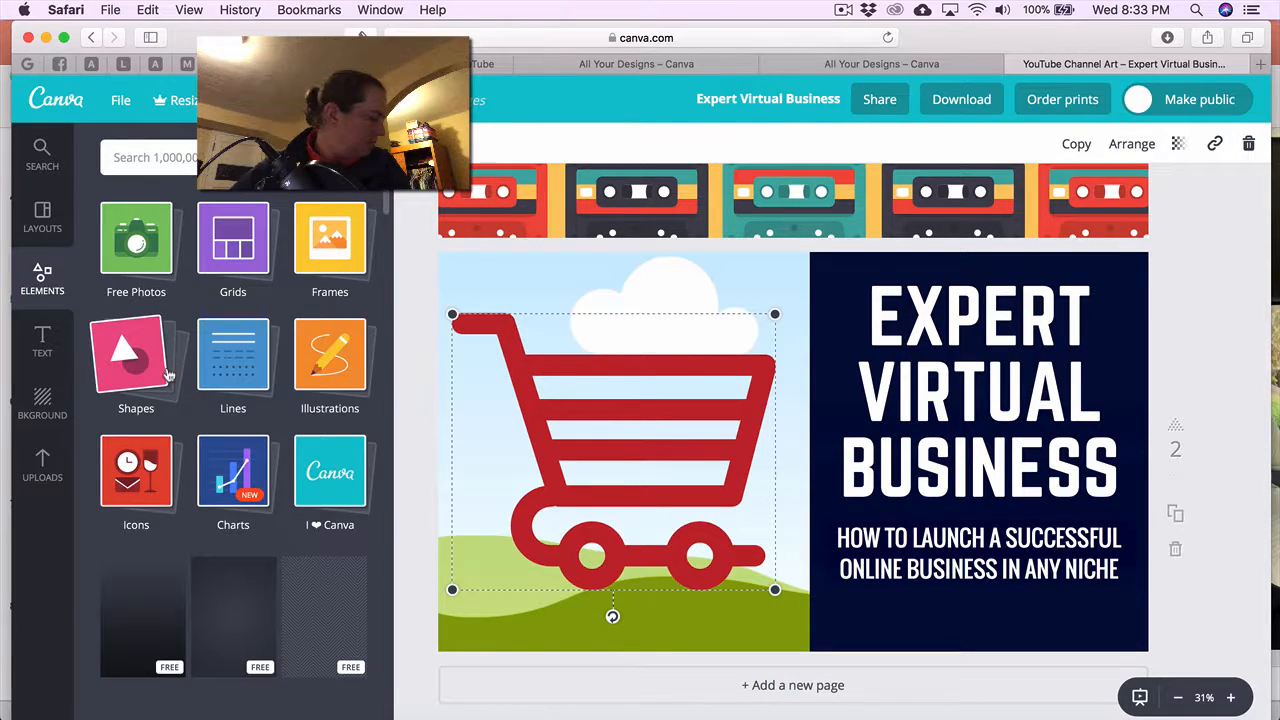
scroll(168, 375, "down", 3)
scroll(168, 375, "up", 2)
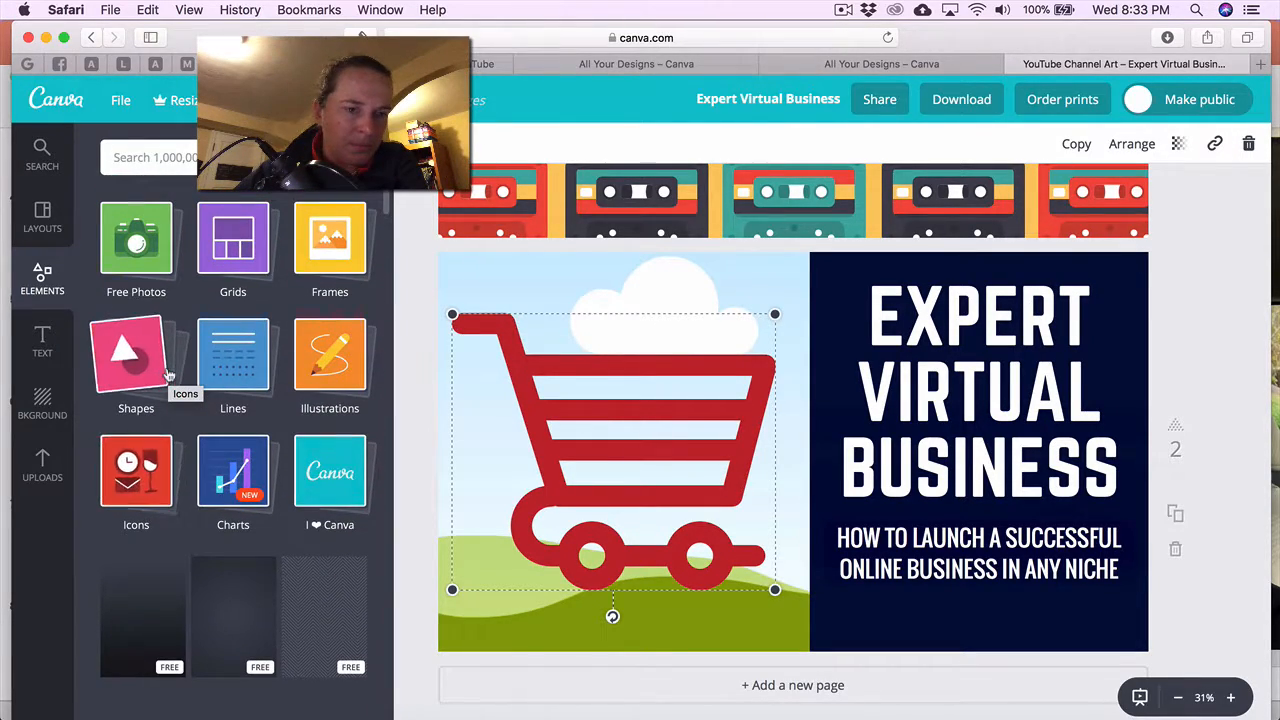
left_click(143, 358)
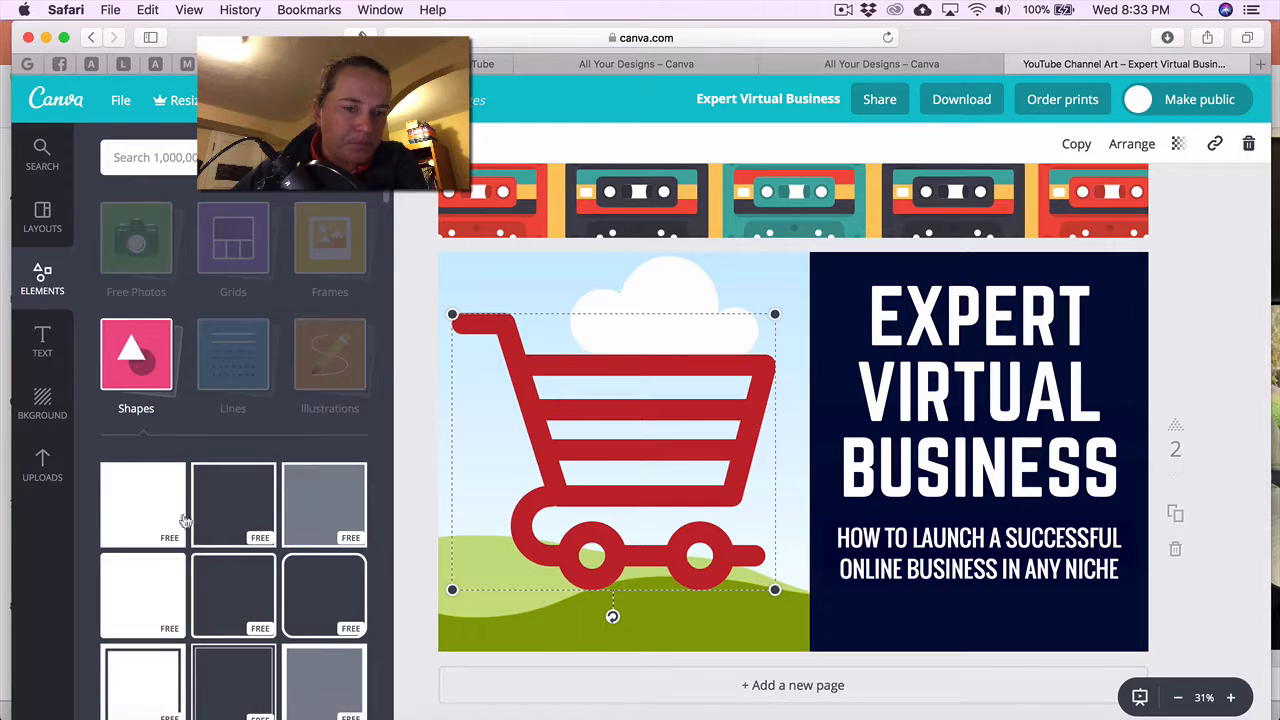
left_click_drag(110, 536, 694, 477)
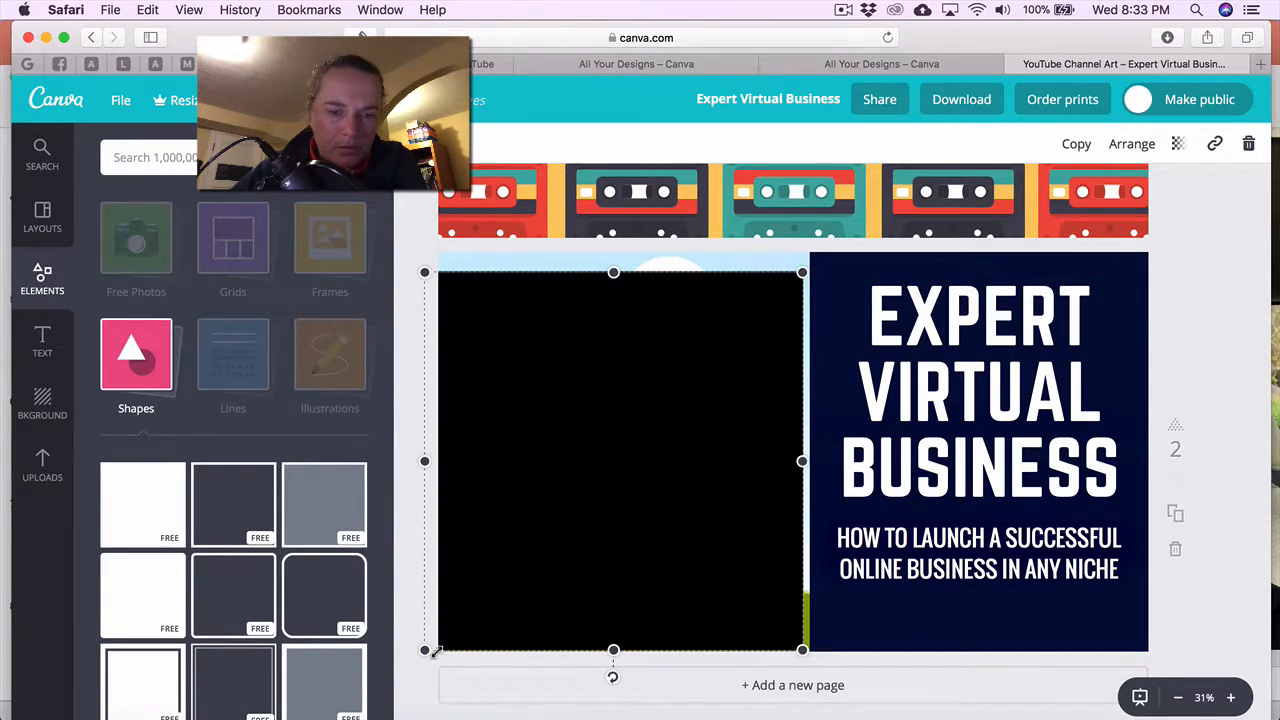
Resize the square to fill the left half up to the navy panel, then send it behind the cart.
left_click_drag(424, 649, 395, 681)
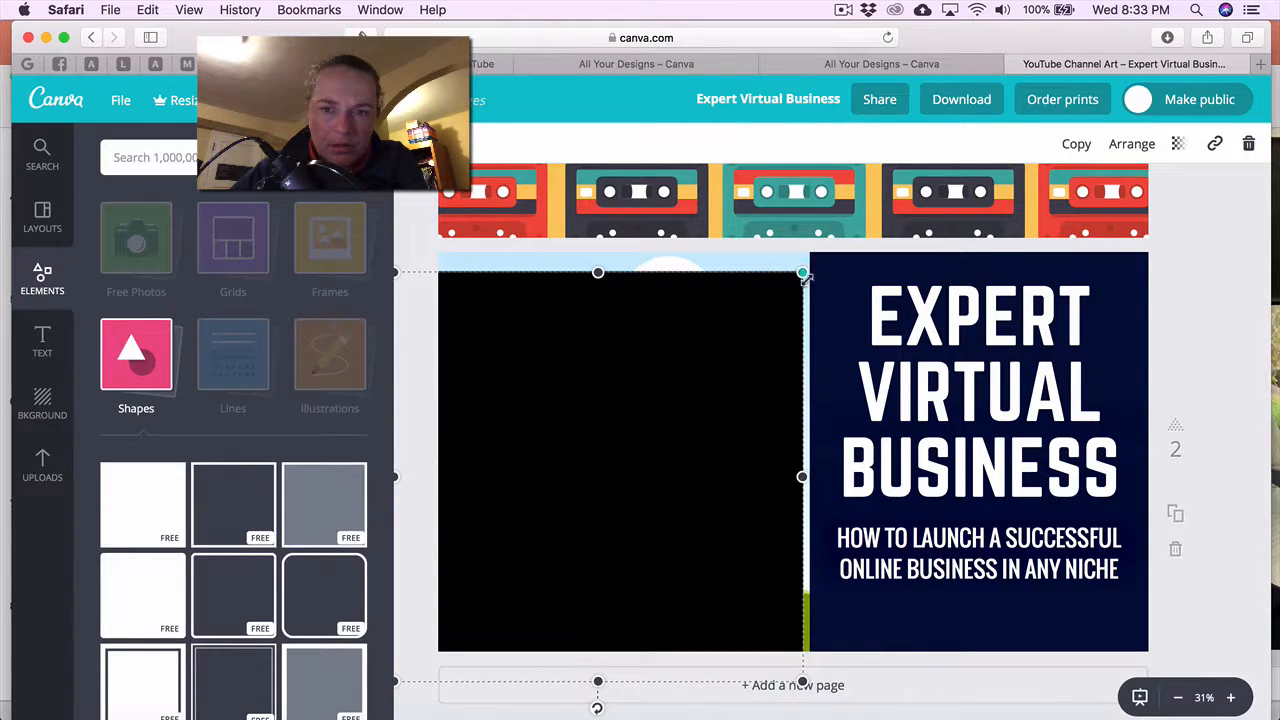
left_click_drag(806, 268, 841, 233)
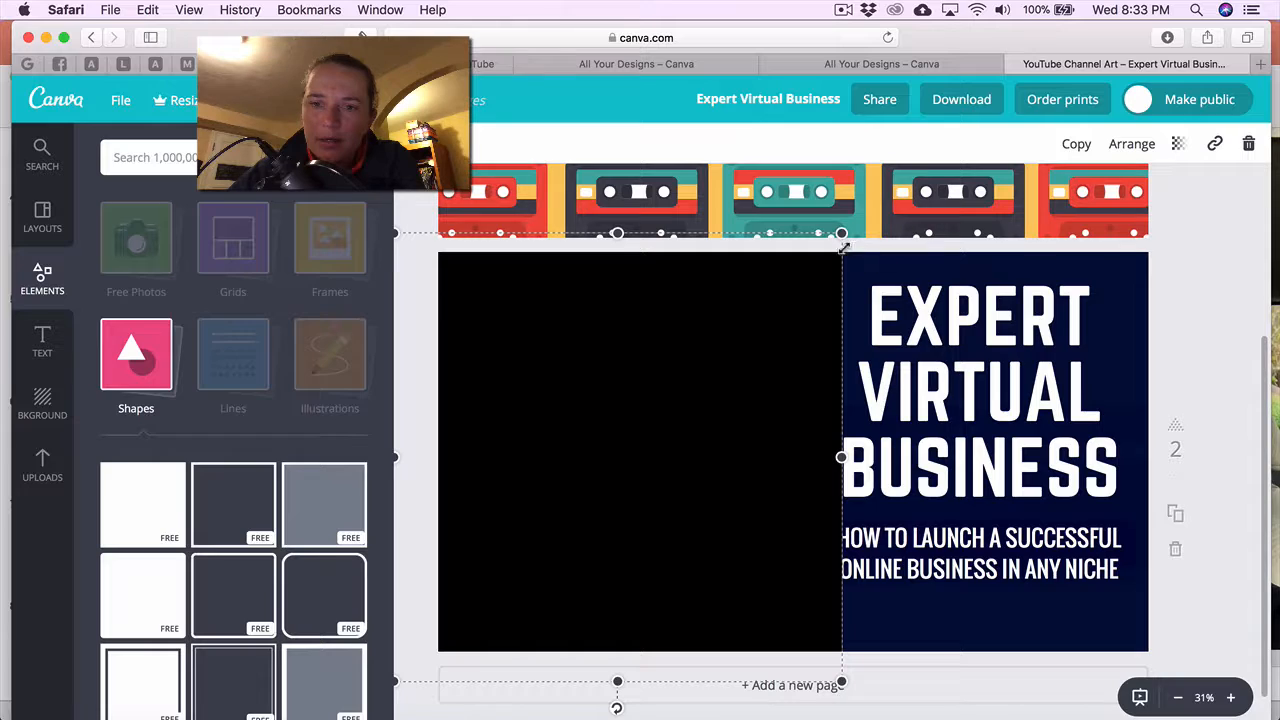
left_click_drag(838, 233, 831, 243)
left_click_drag(831, 460, 818, 462)
left_click(1131, 146)
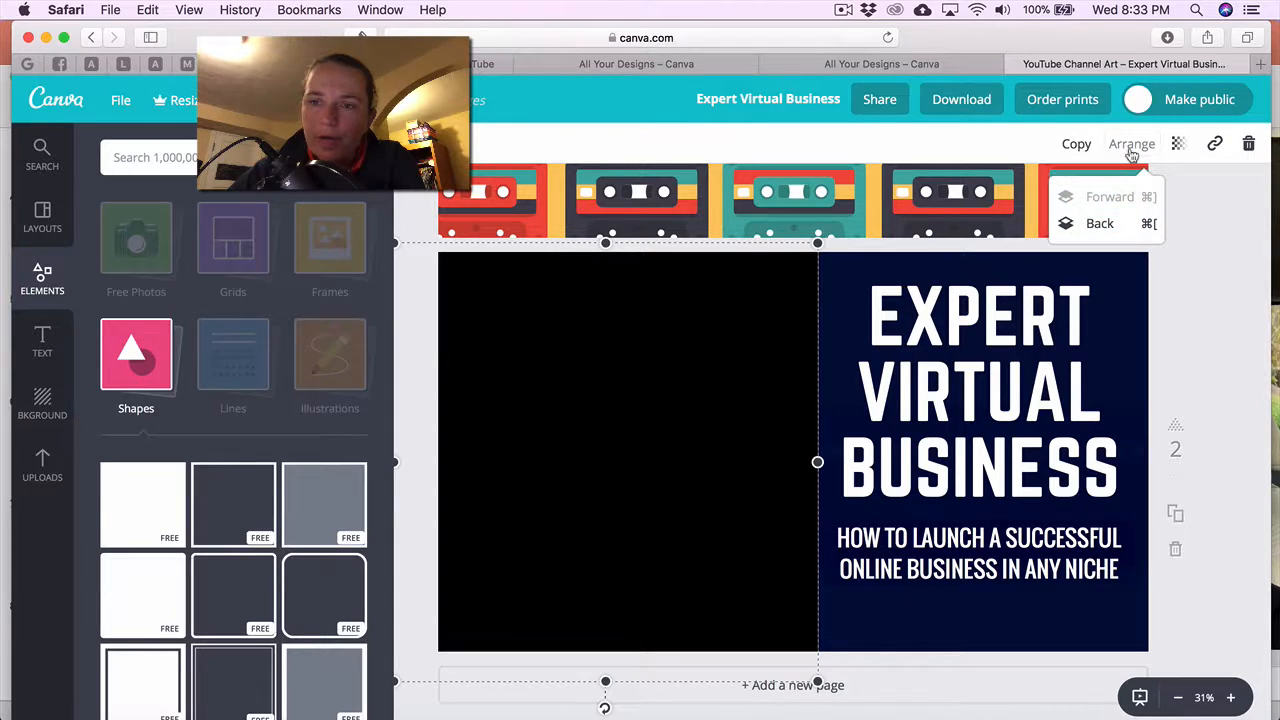
left_click(1100, 226)
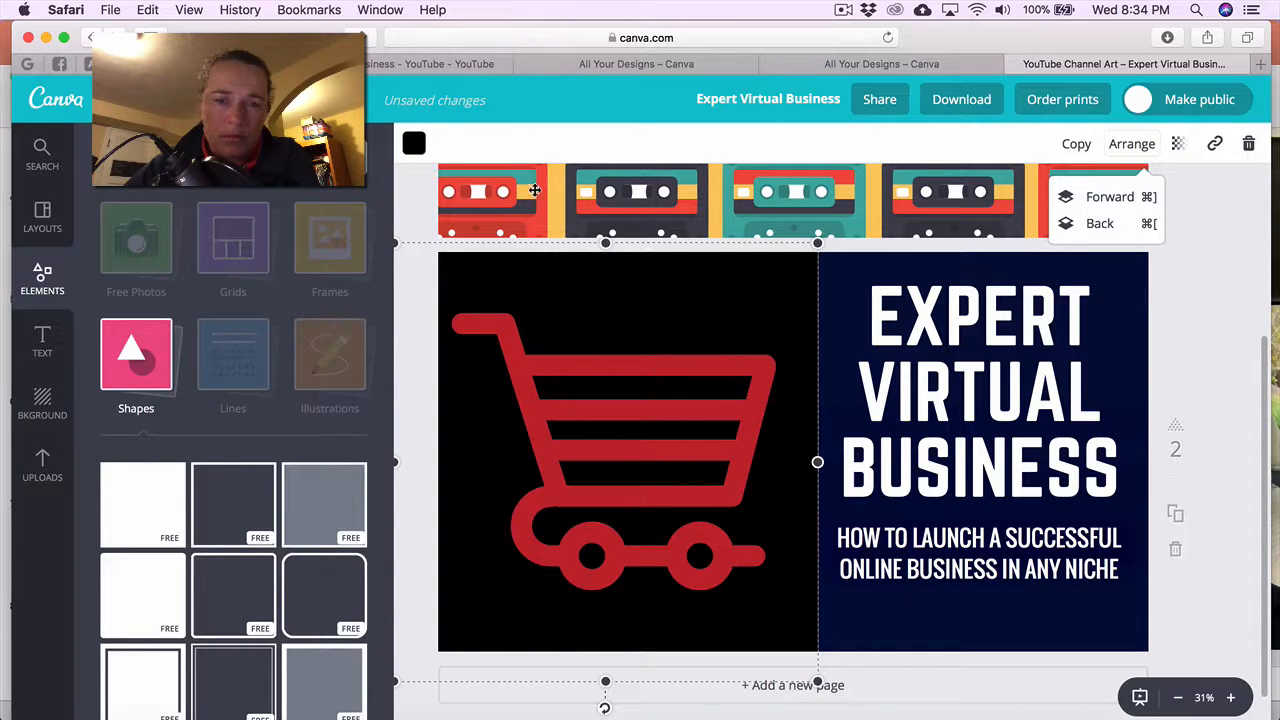
Recolour the square from black to light cyan from the default colour palette.
left_click(413, 143)
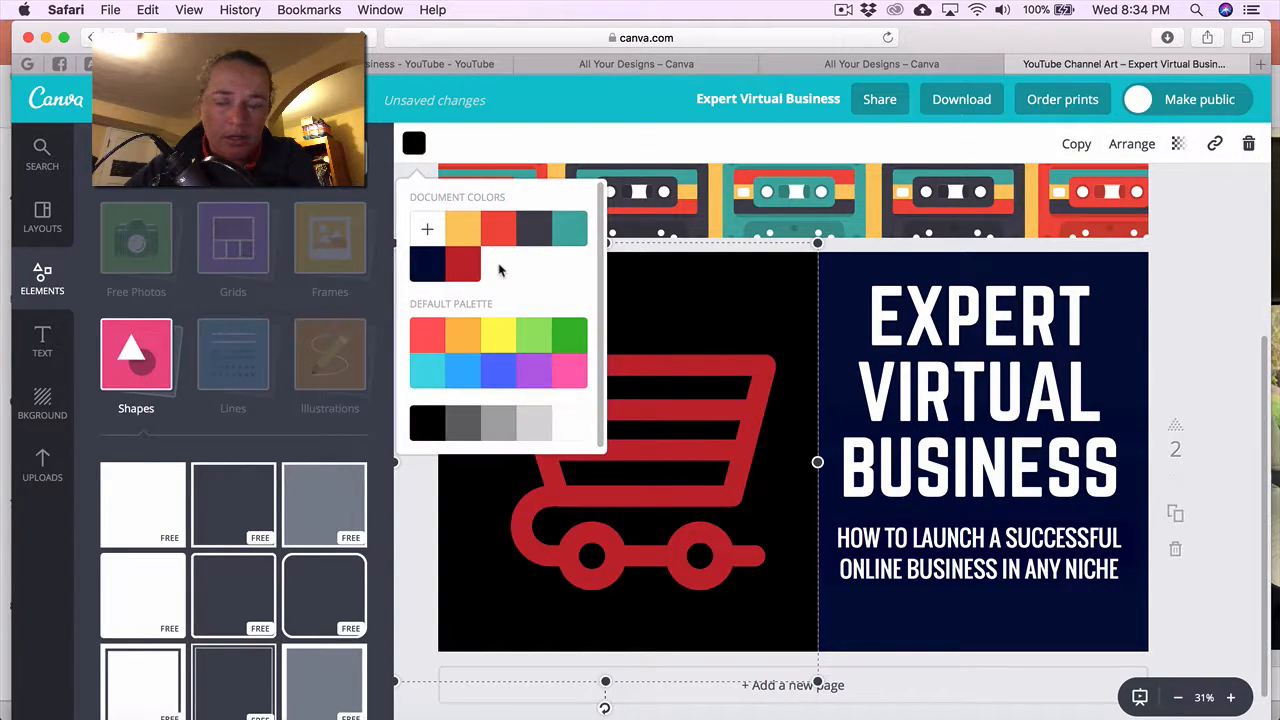
left_click(475, 373)
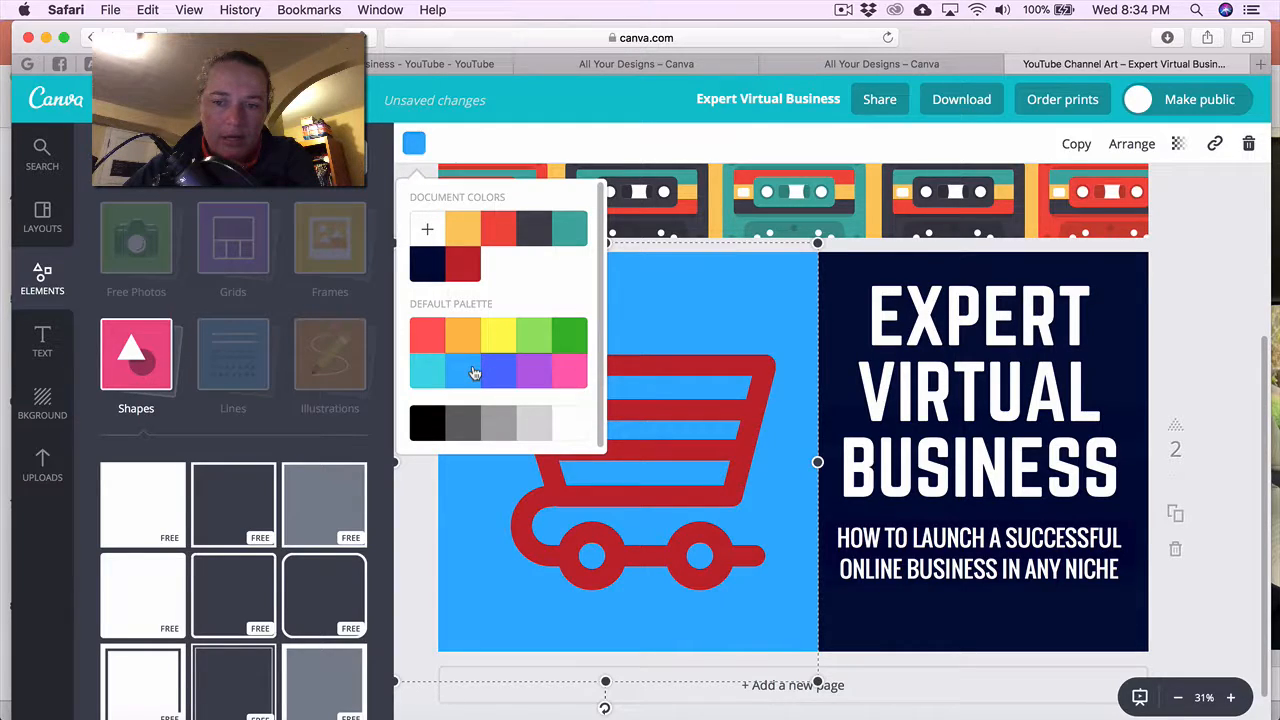
left_click(439, 370)
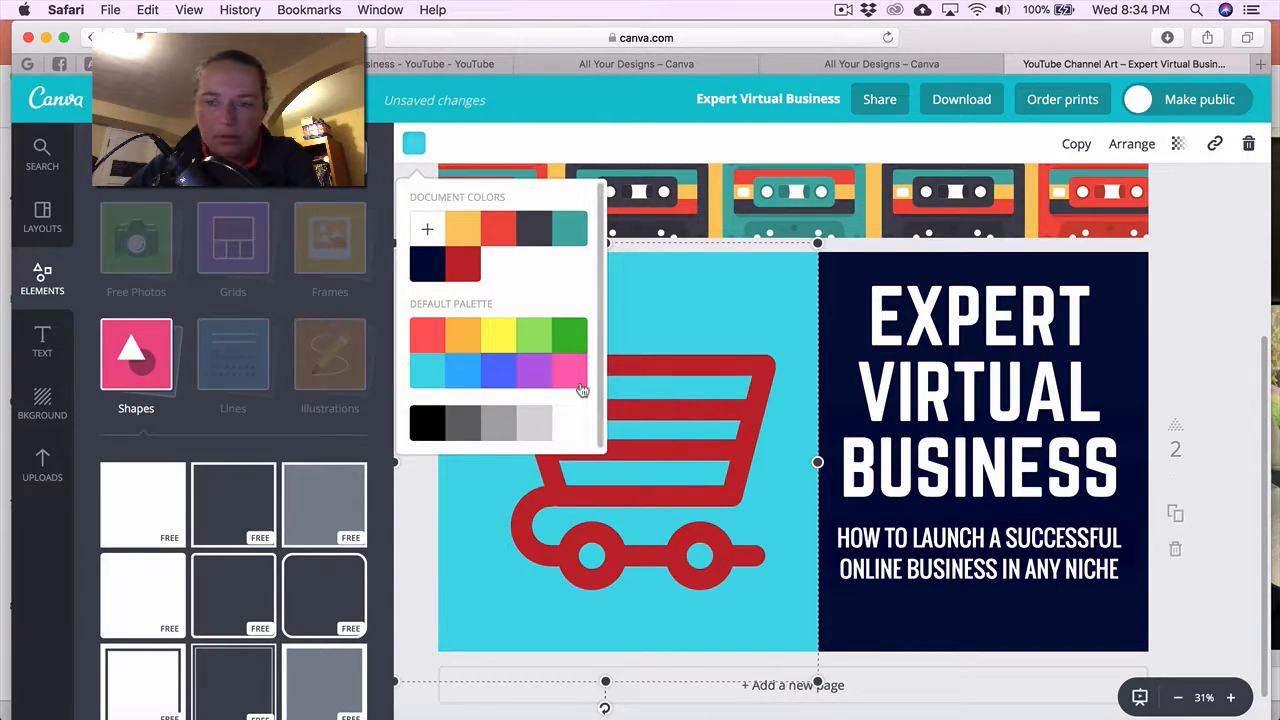
left_click(1202, 367)
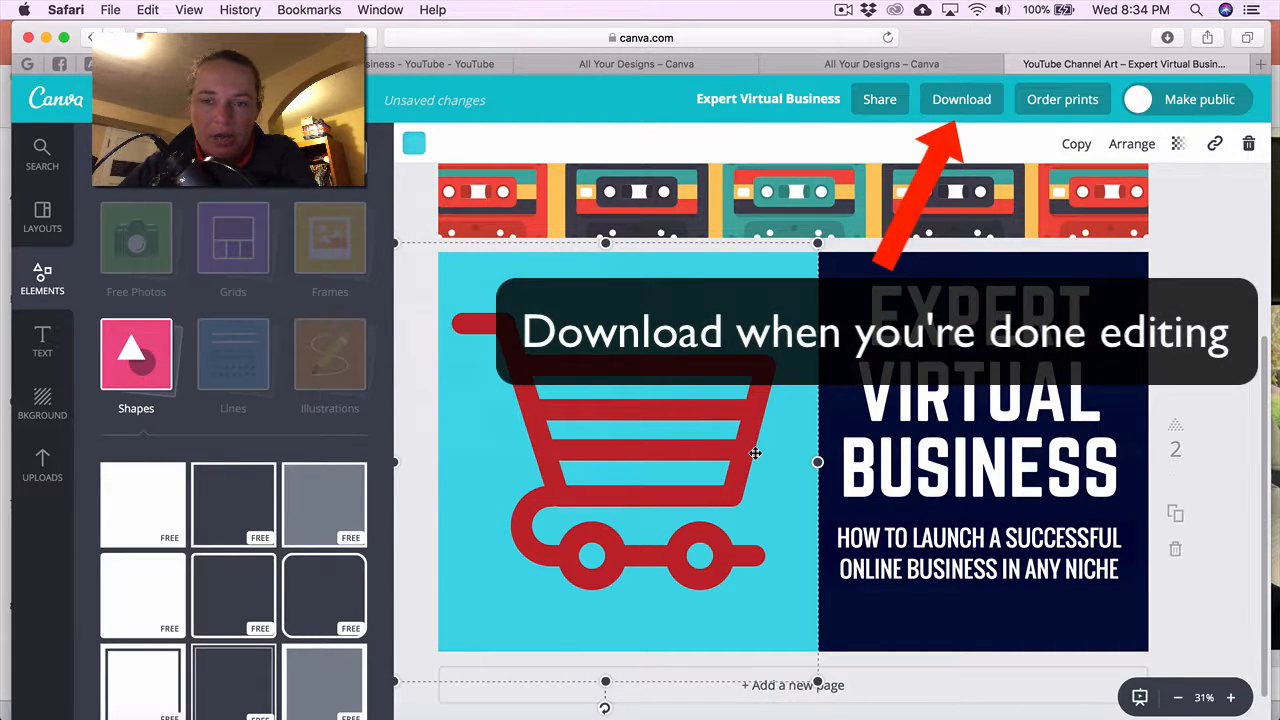
scroll(755, 453, "up", 5)
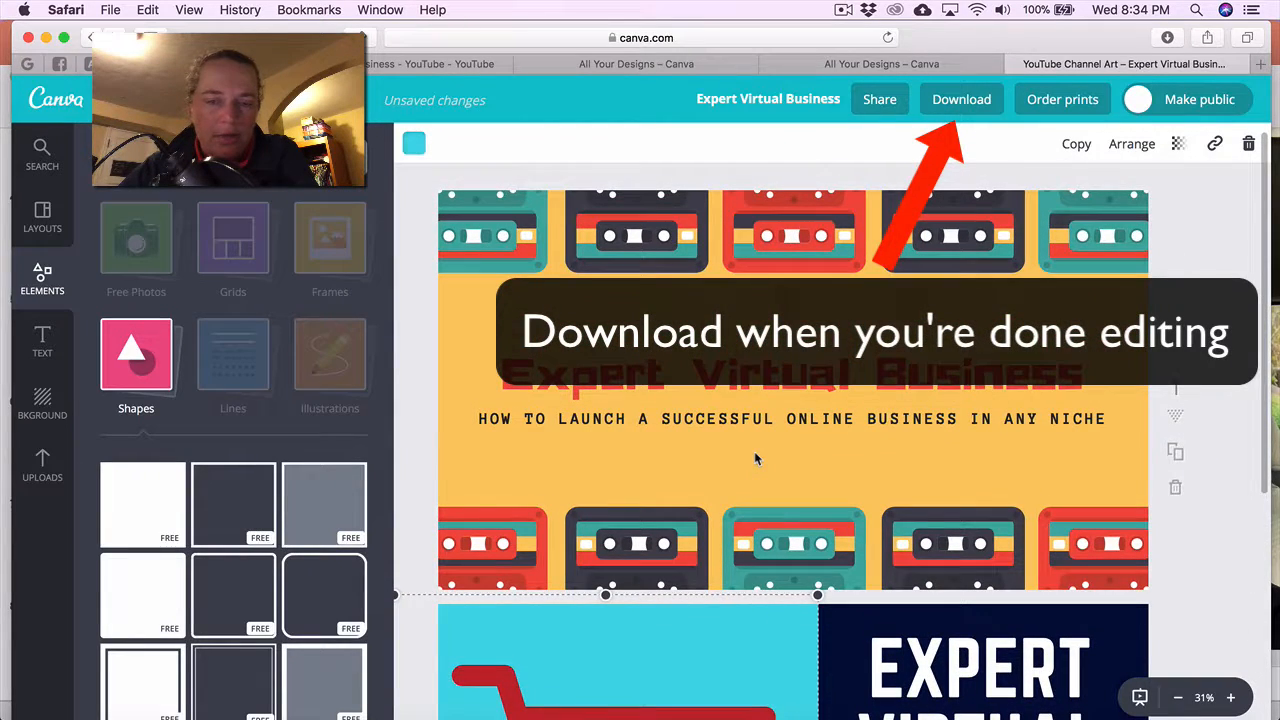
scroll(754, 458, "down", 5)
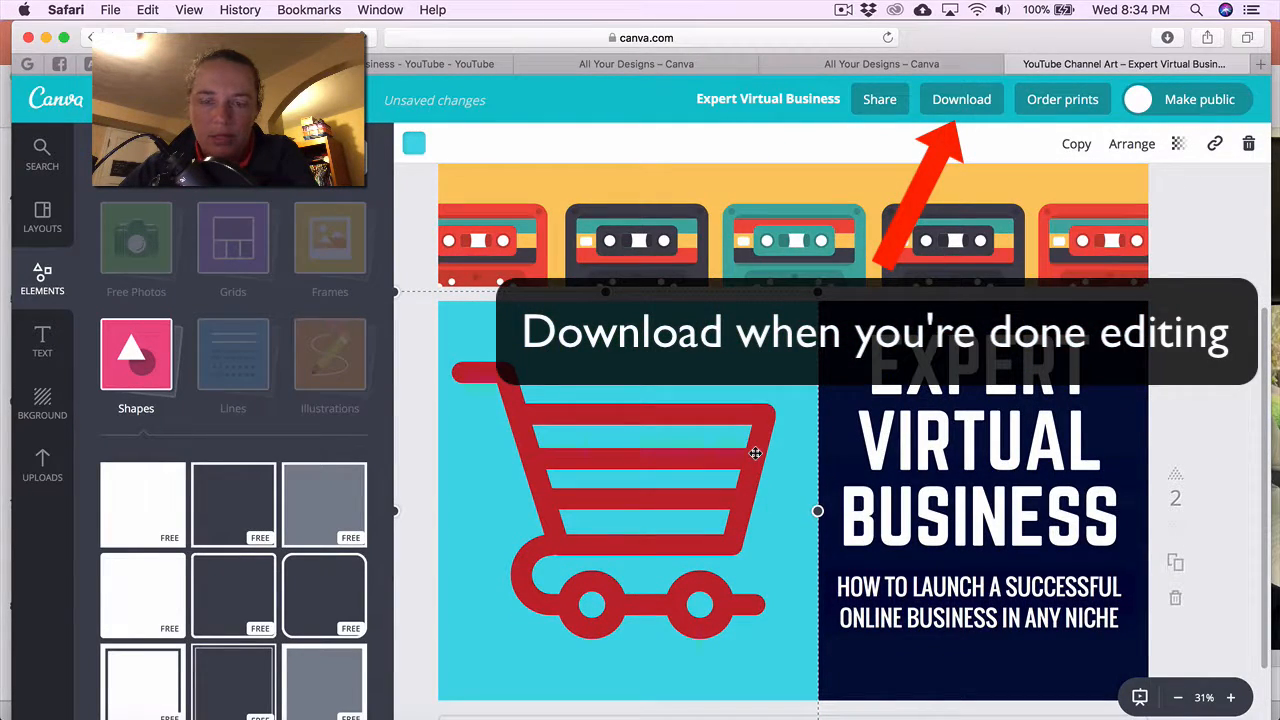